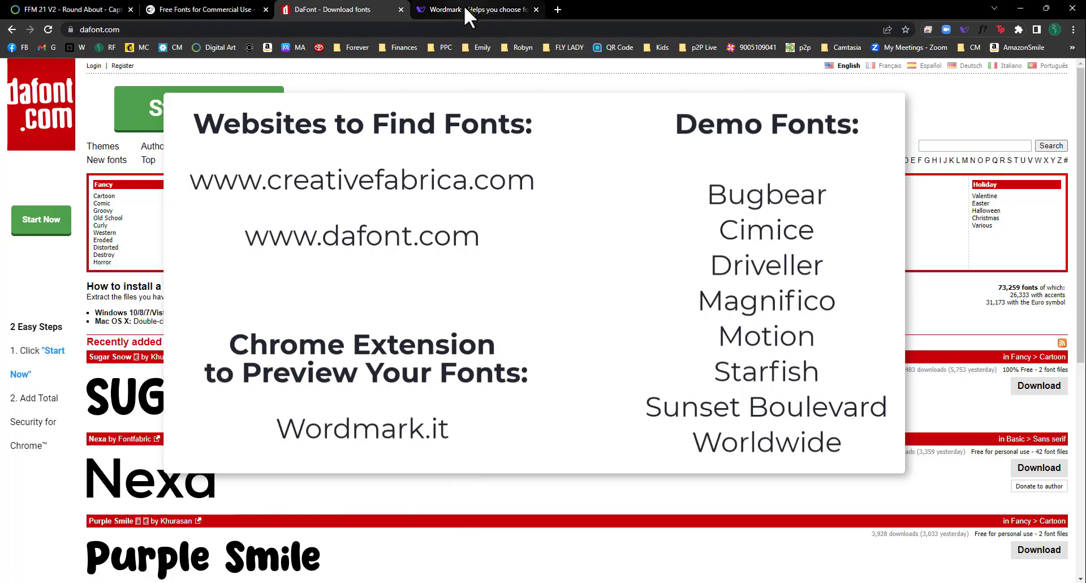
Preview the "Separated Titles" sample in the selected fonts on Wordmark, enlarging the Bugbear Regular and Magnifico samples
mouse_move(463, 11)
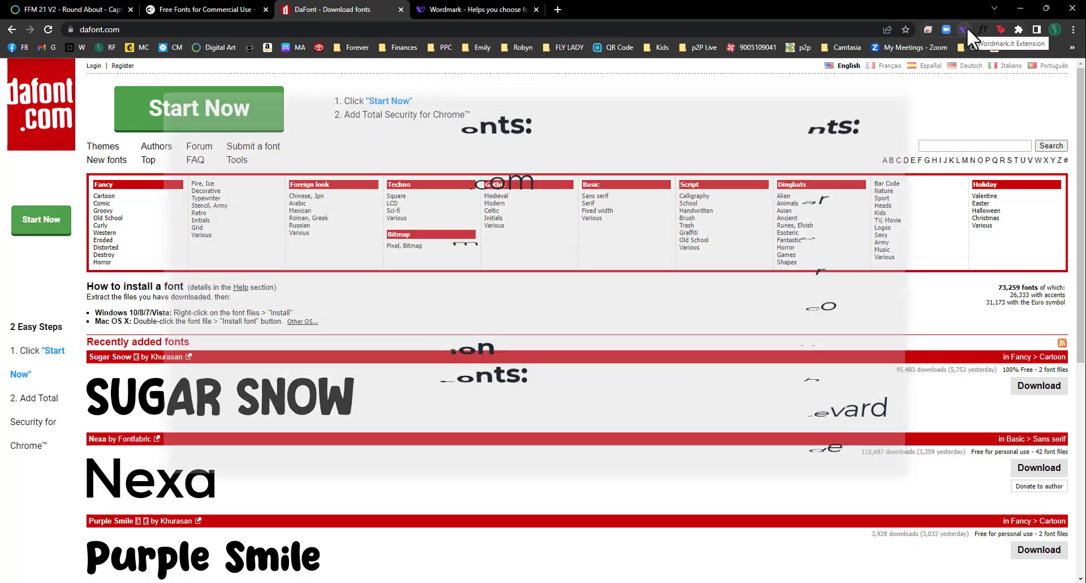
left_click(965, 29)
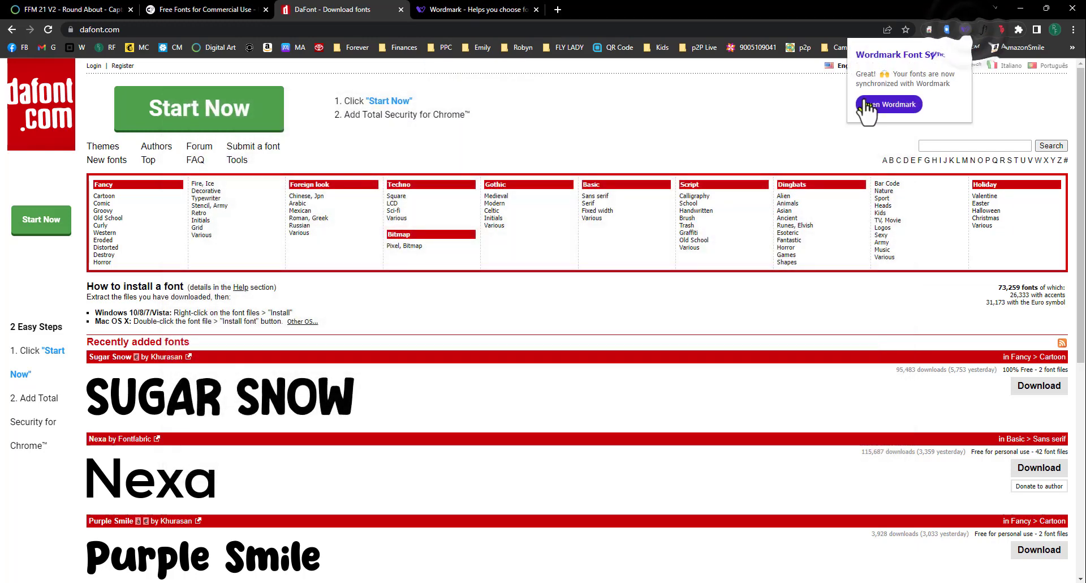
left_click(492, 9)
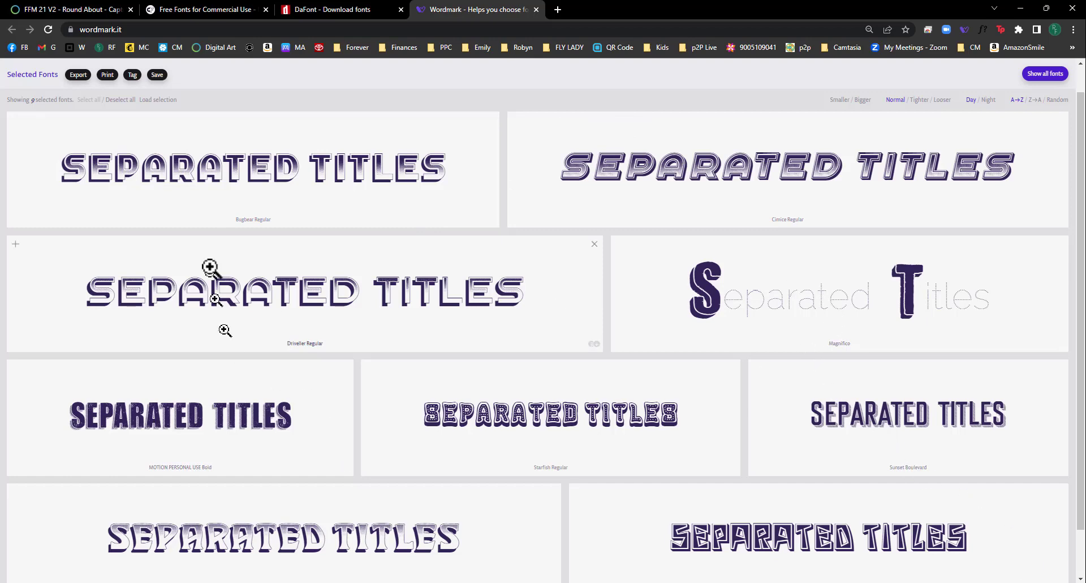
left_click(277, 172)
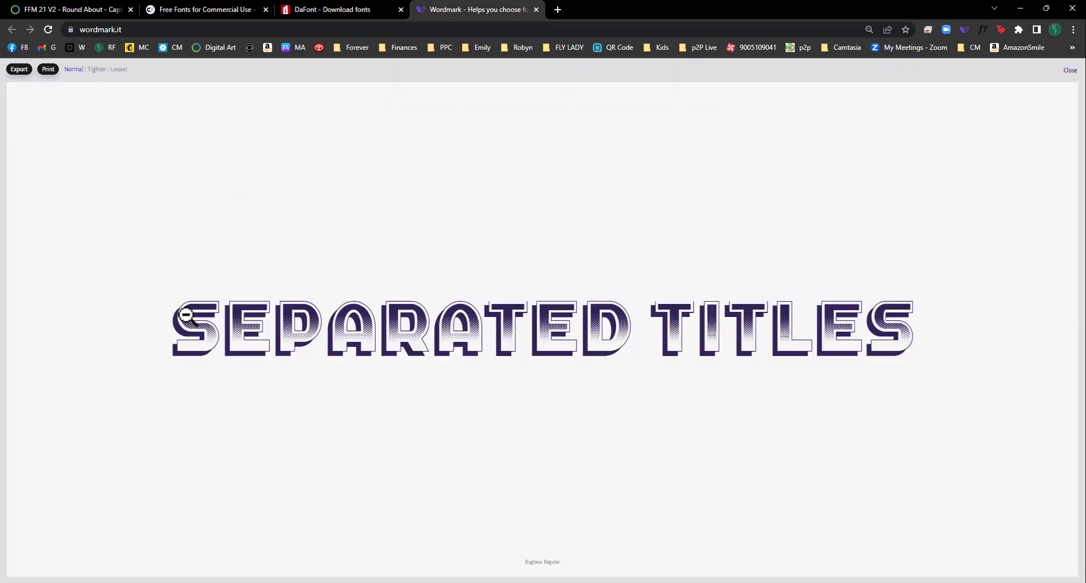
left_click(245, 360)
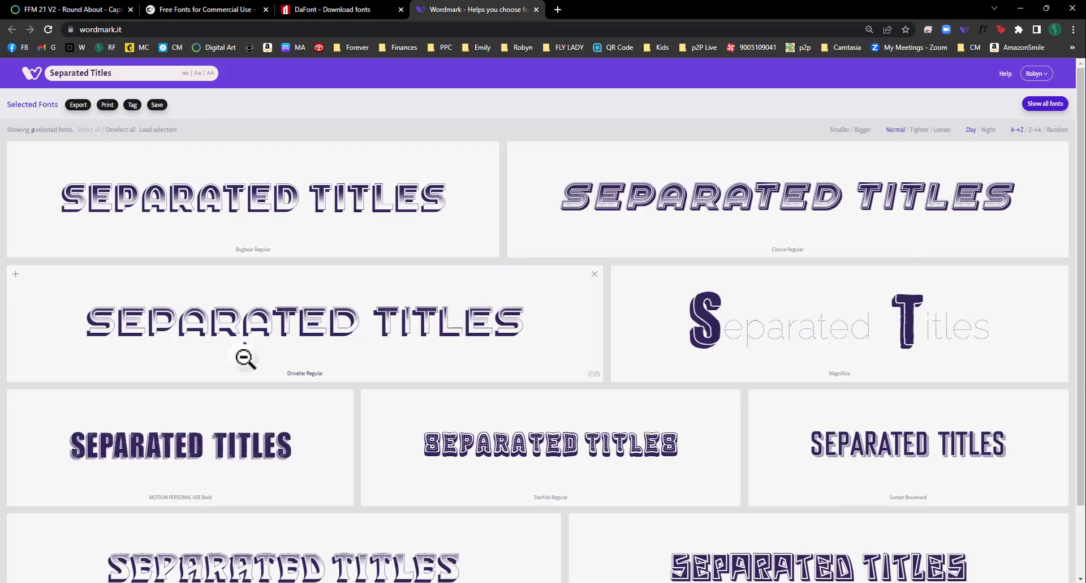
left_click(715, 307)
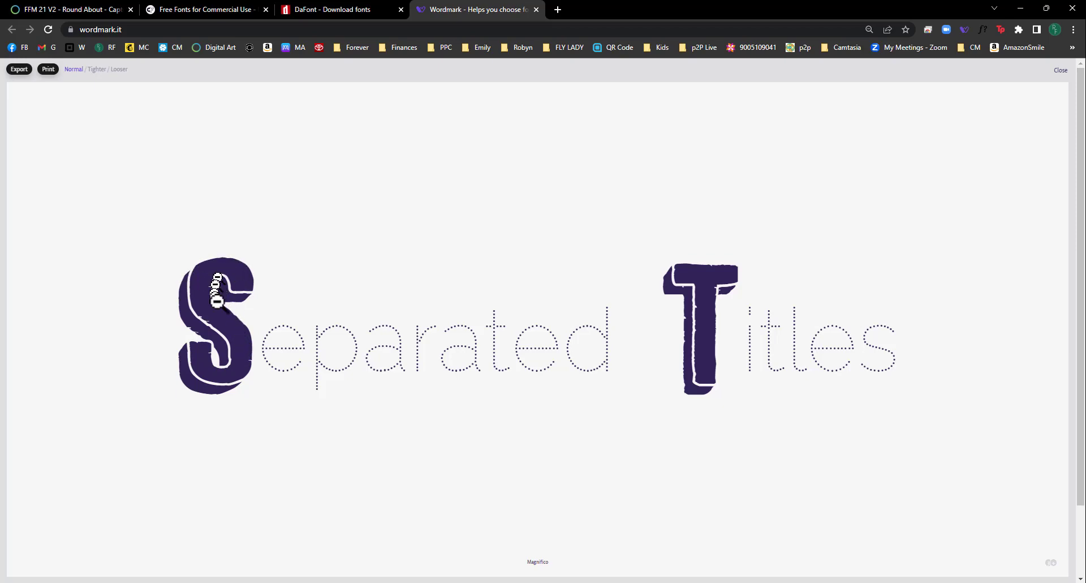
left_click(390, 356)
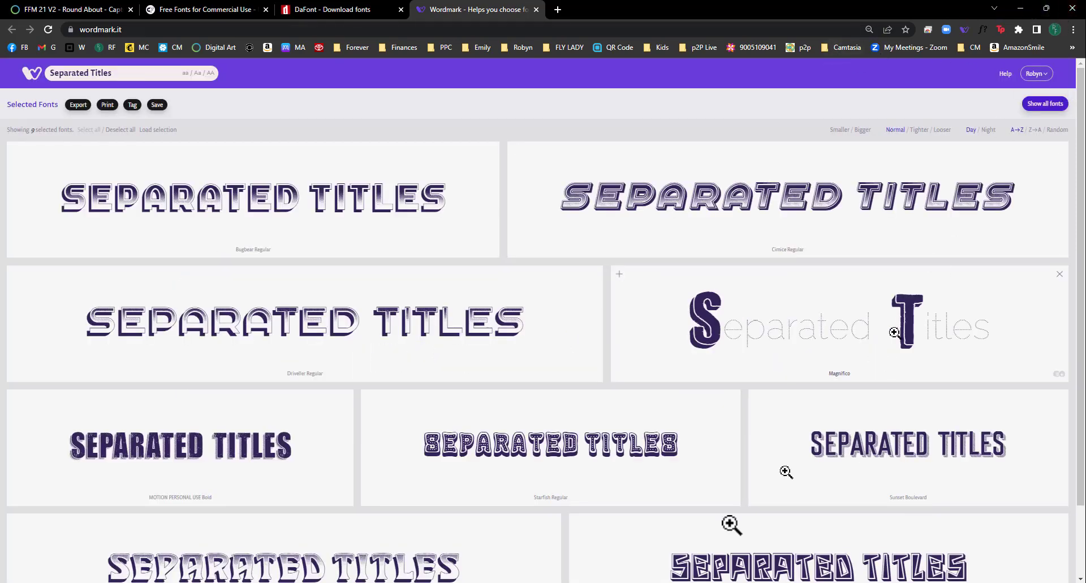
Switch to Artisan 6 and open the font catalog from the content manager
mouse_move(532, 581)
left_click(531, 544)
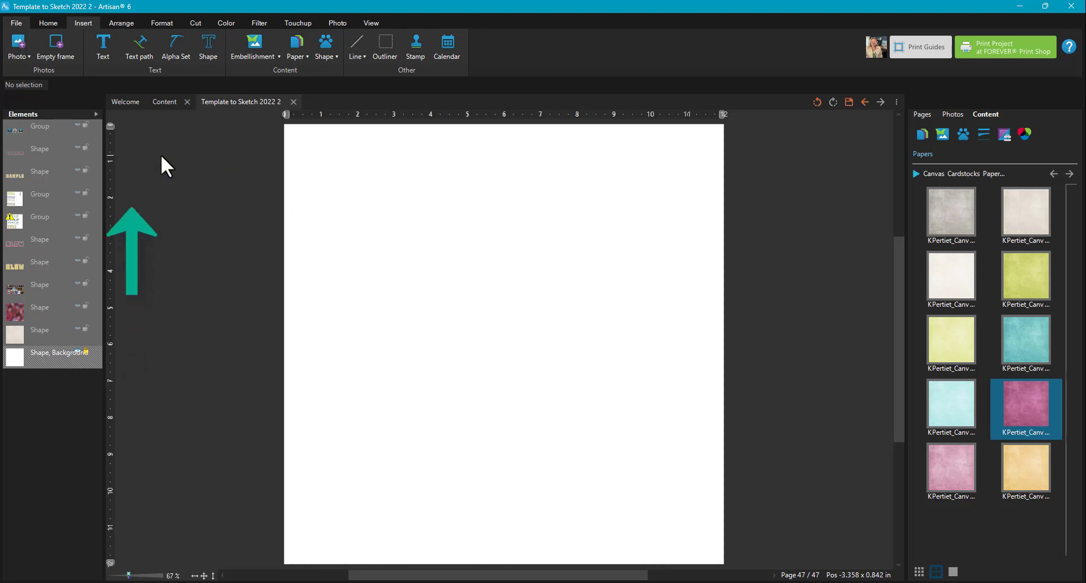
left_click(119, 102)
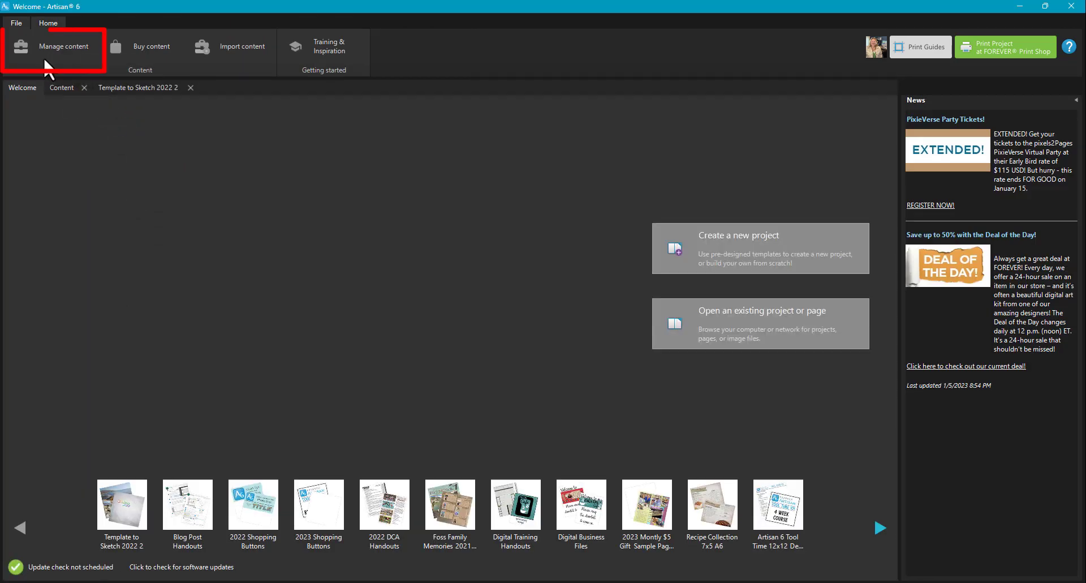
left_click(60, 87)
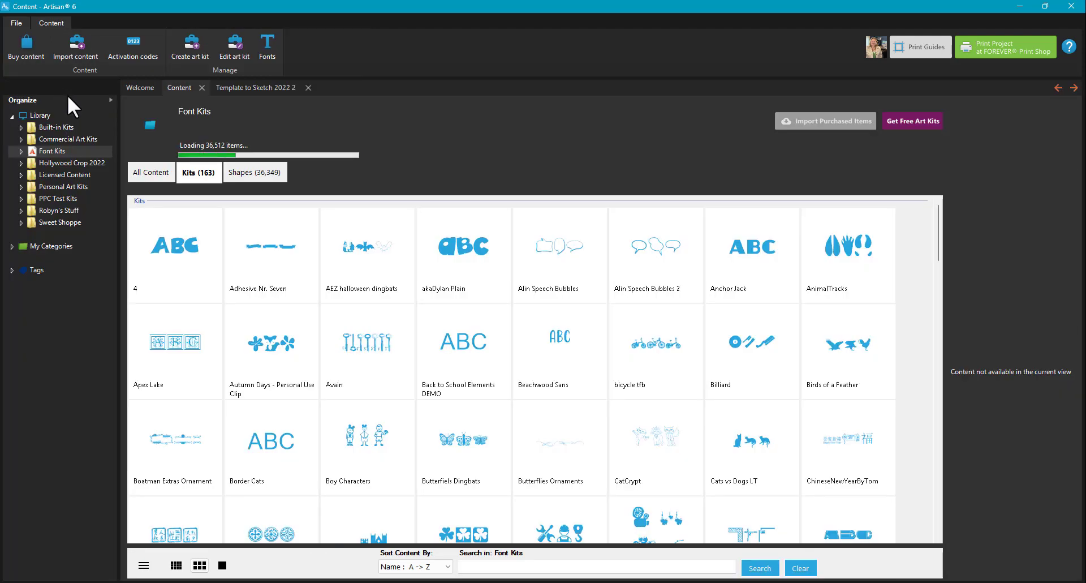
left_click(268, 45)
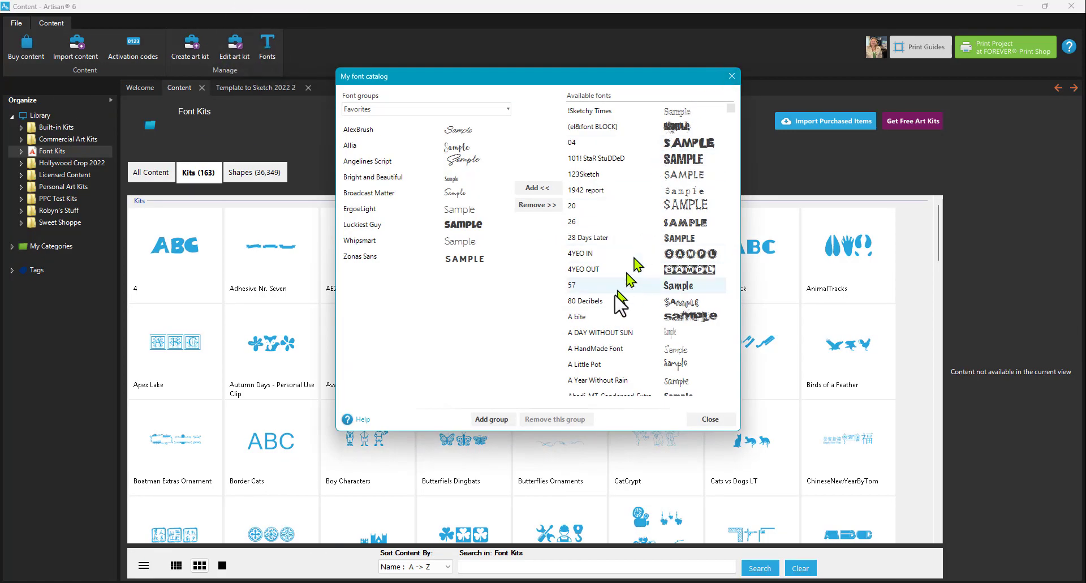
Review the fonts in the Layered Fonts group of the font catalog without adding a new group, and close the catalog
left_click(476, 419)
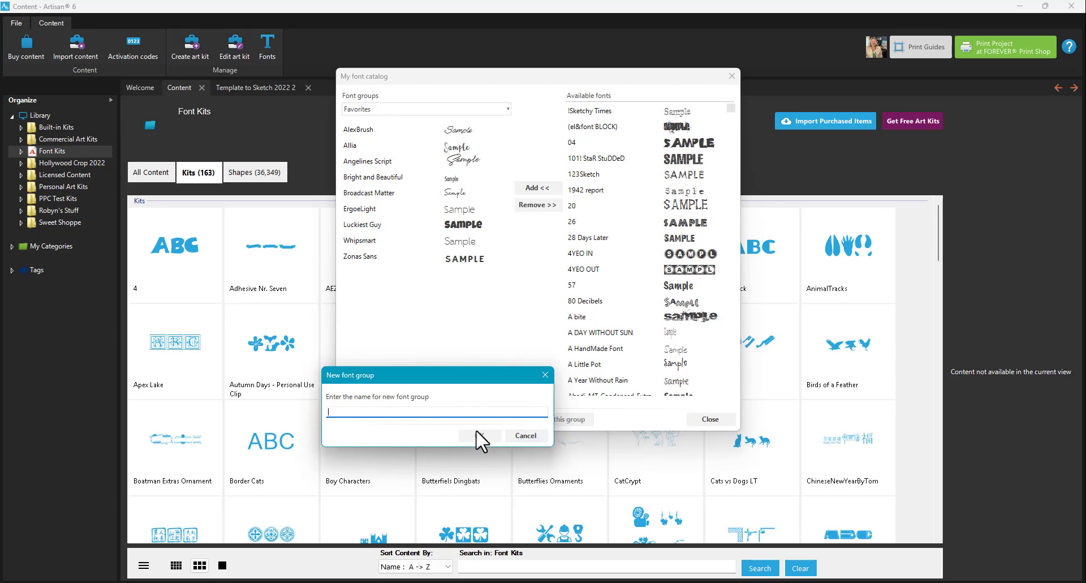
left_click(526, 436)
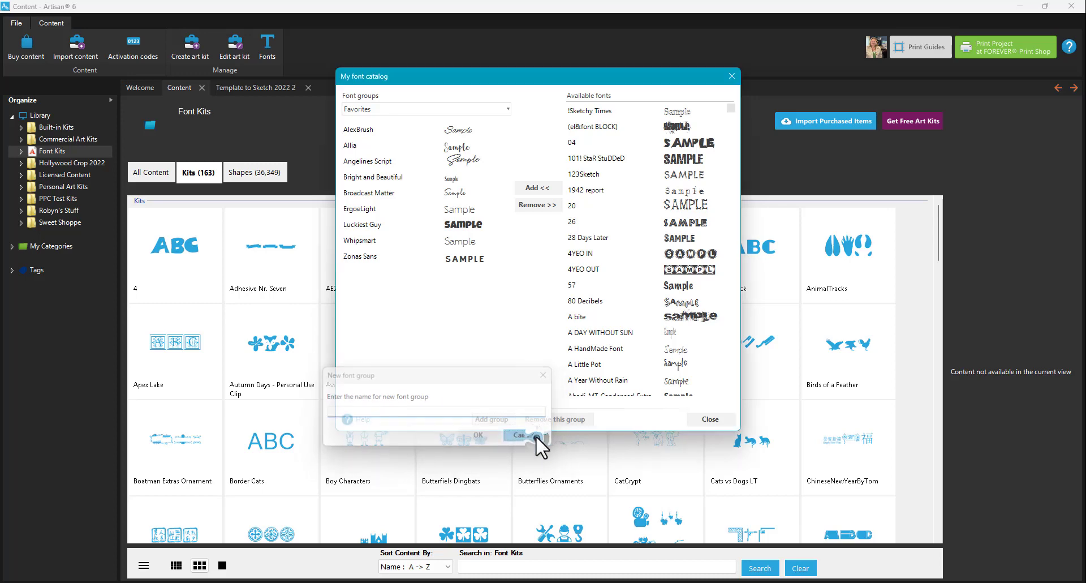
left_click(508, 110)
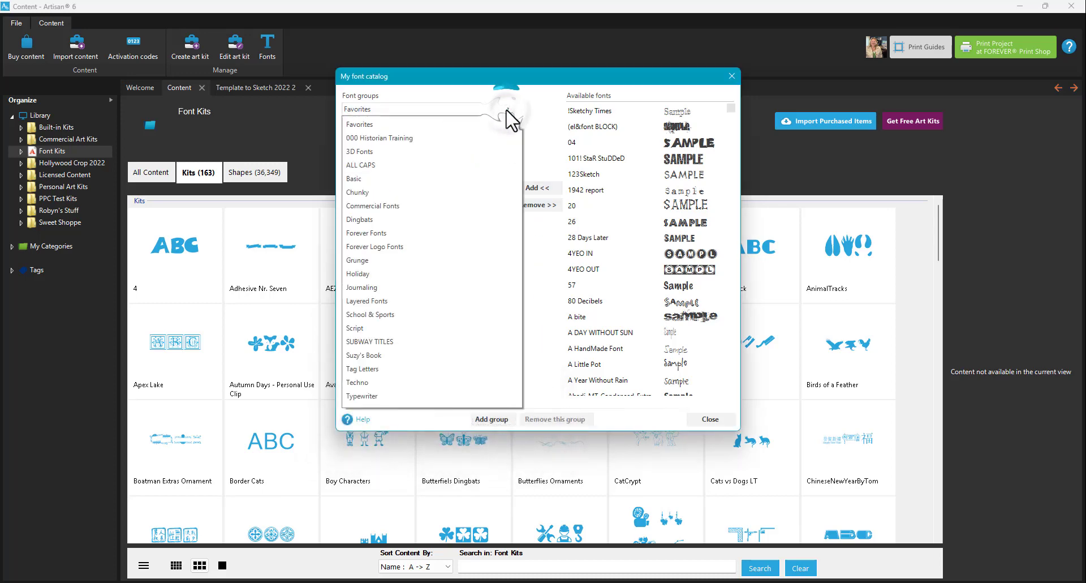
left_click(372, 301)
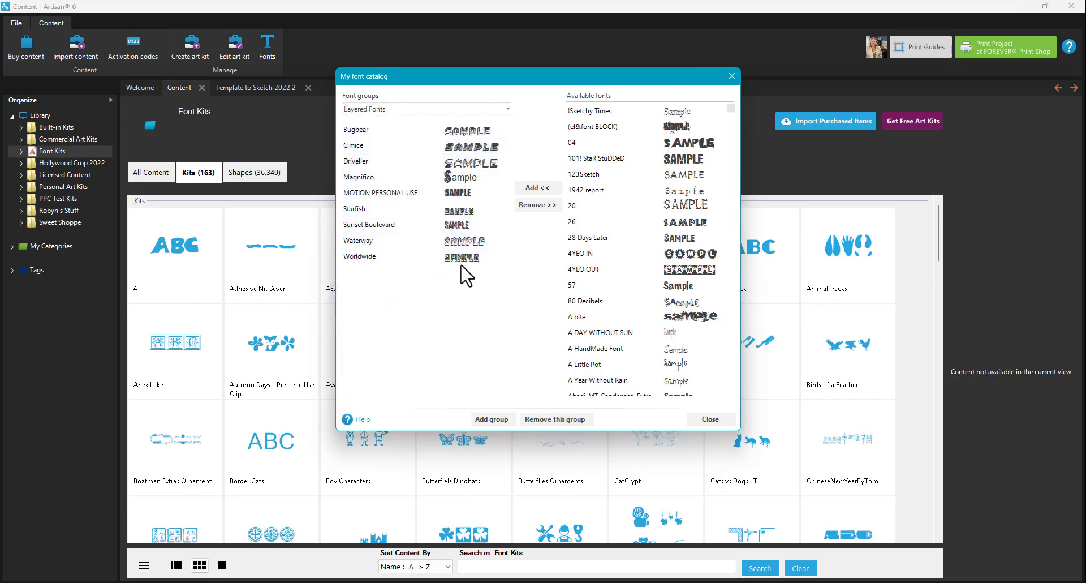
left_click(702, 146)
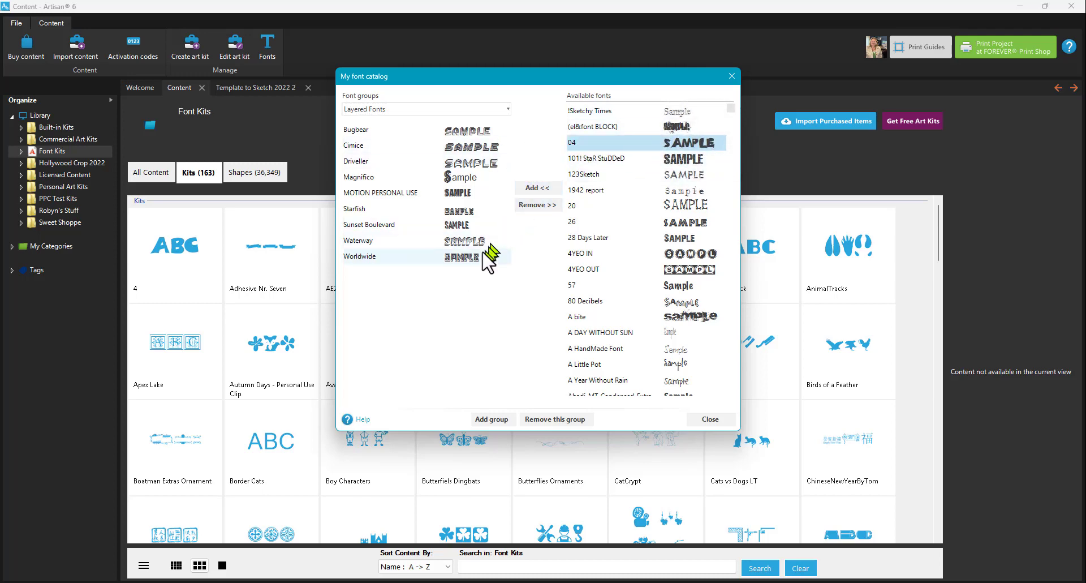
left_click(456, 256)
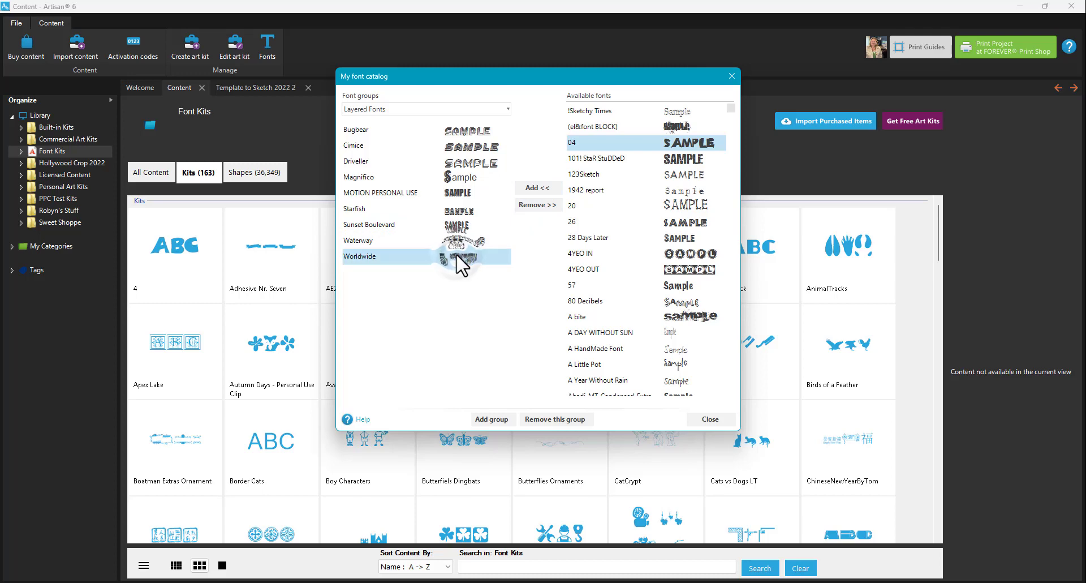
left_click(713, 419)
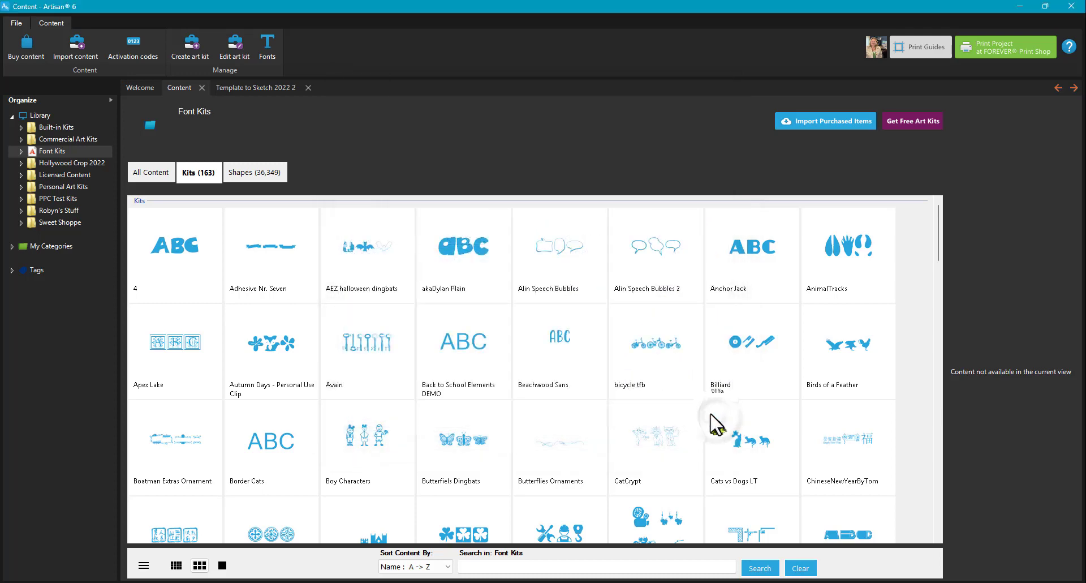
On the Template to Sketch 2022 2 page, start a text shape reading TITLE in the Starfish layered font with a 0.5 pt stroke
left_click(245, 91)
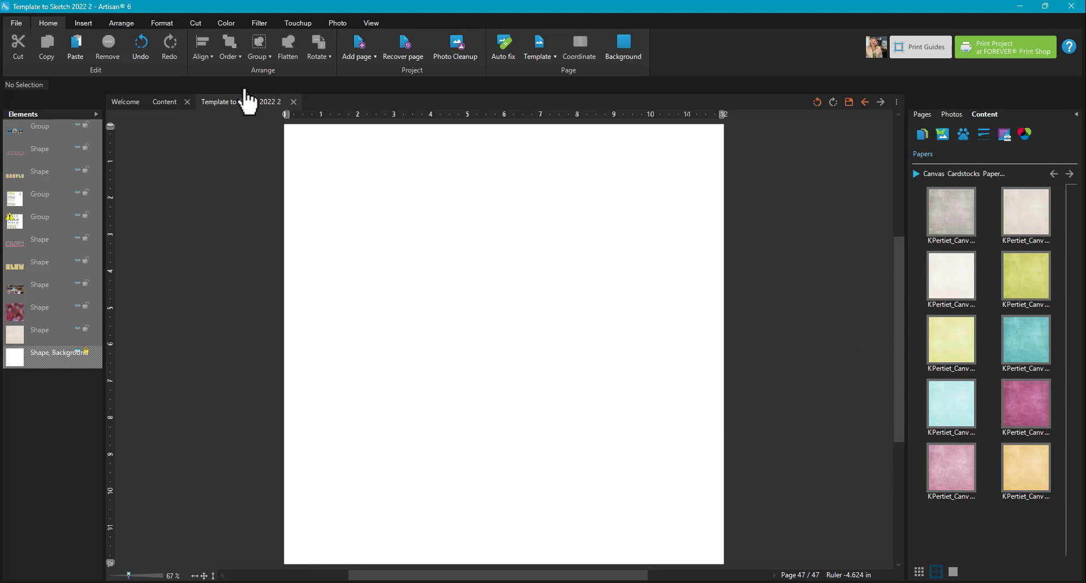
left_click(83, 23)
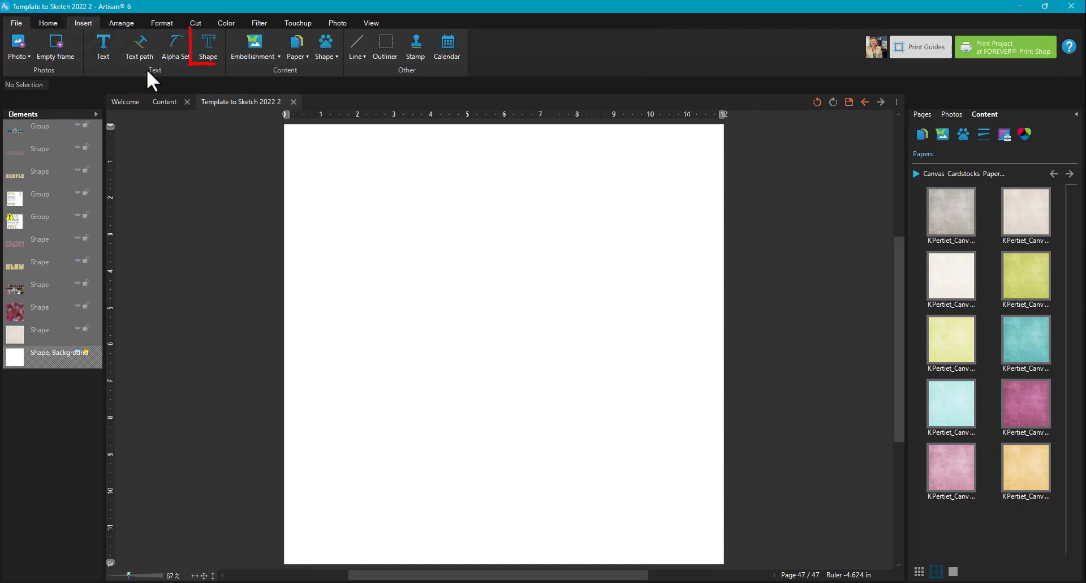
left_click(207, 43)
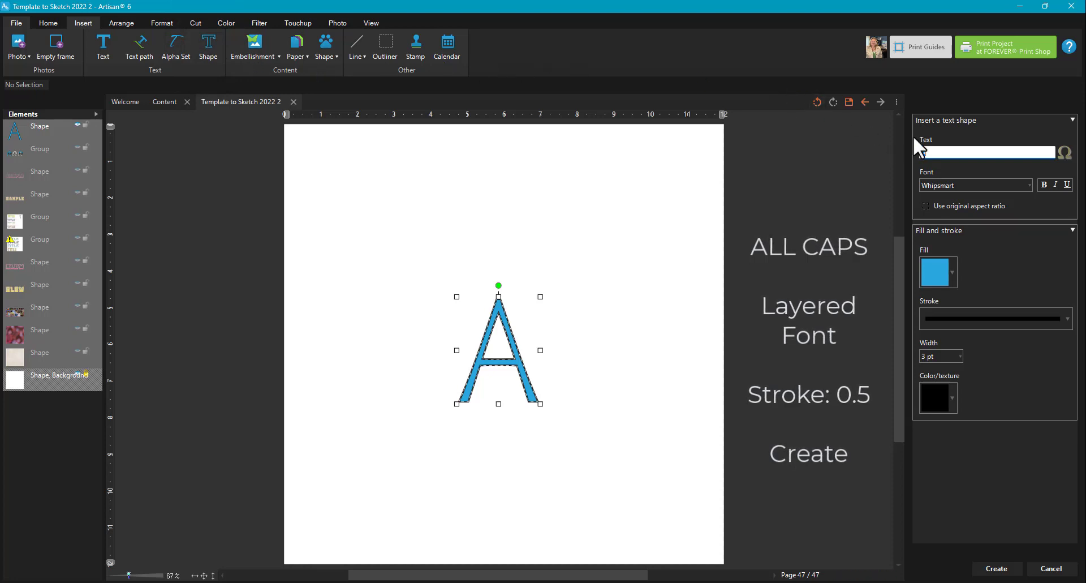
type("TITLE")
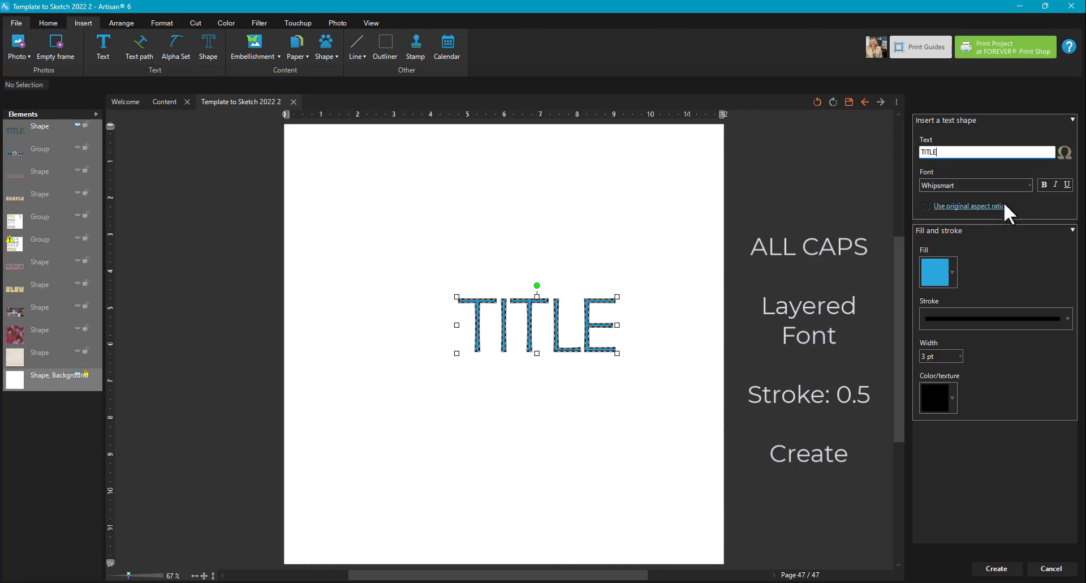
left_click(965, 181)
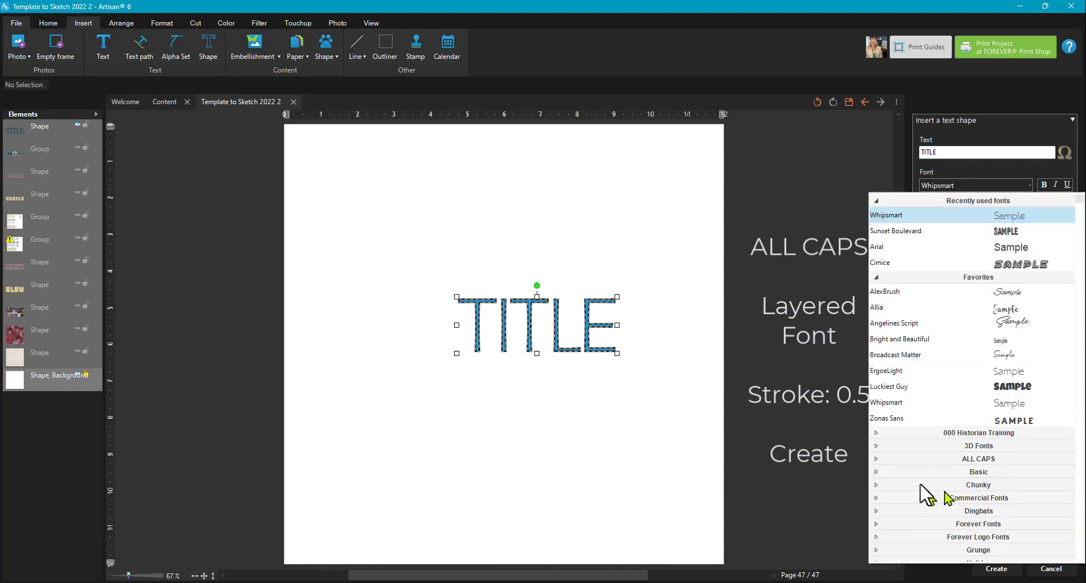
scroll(994, 501, "down", 3)
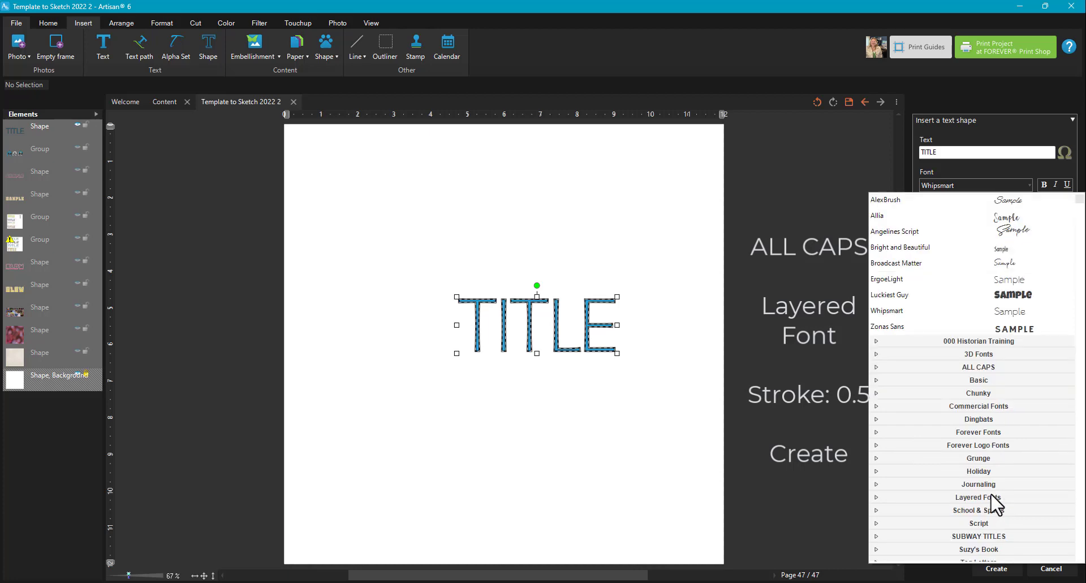
left_click(956, 498)
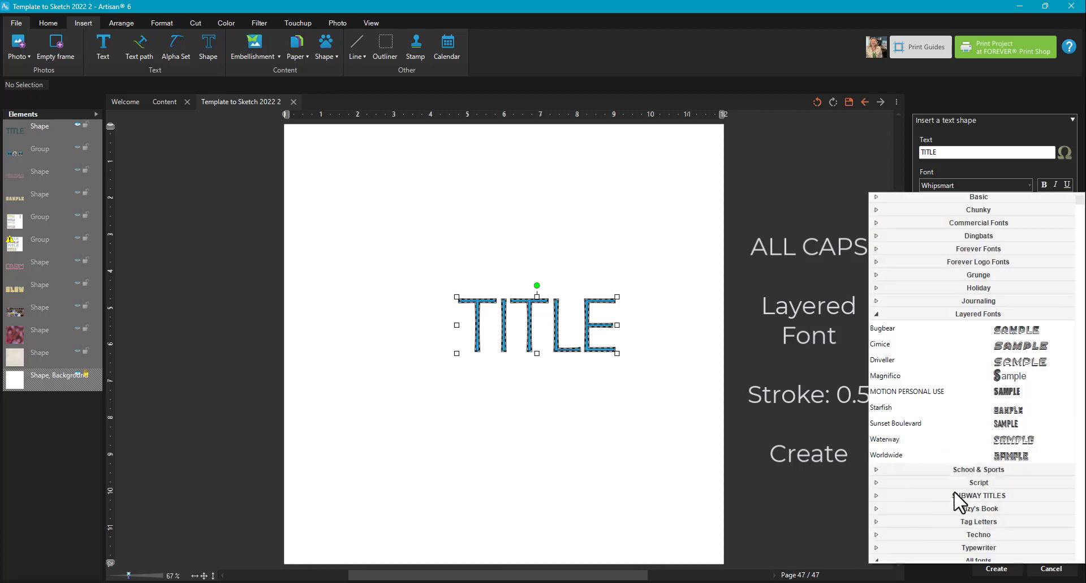
left_click(886, 407)
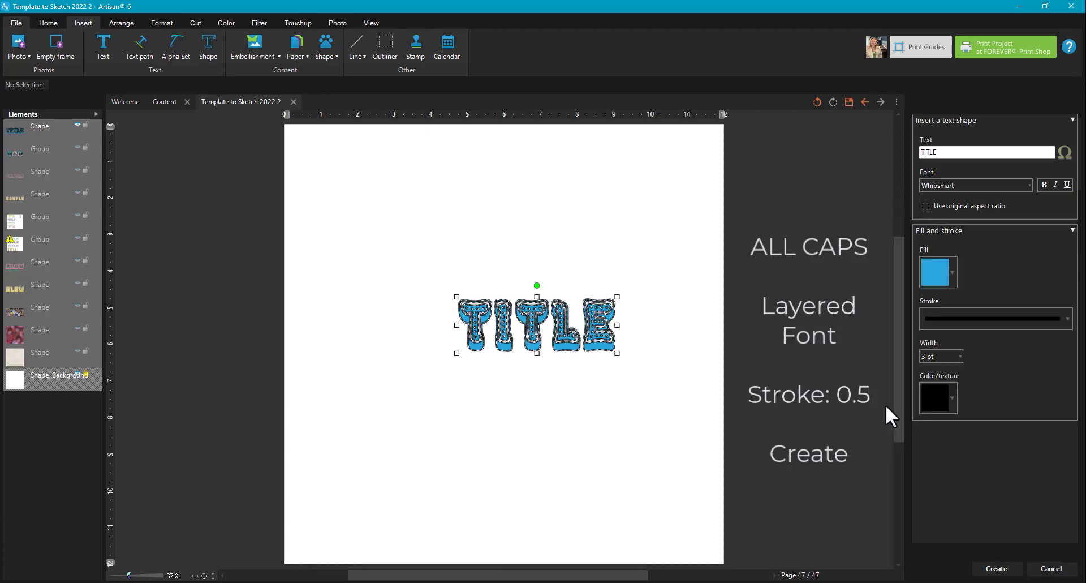
left_click(960, 356)
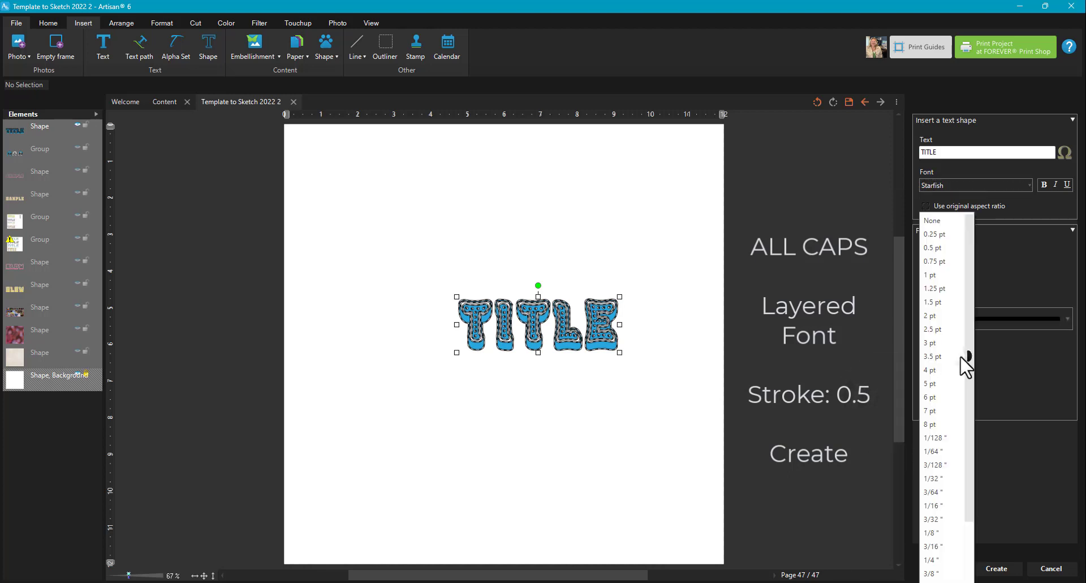
left_click(944, 247)
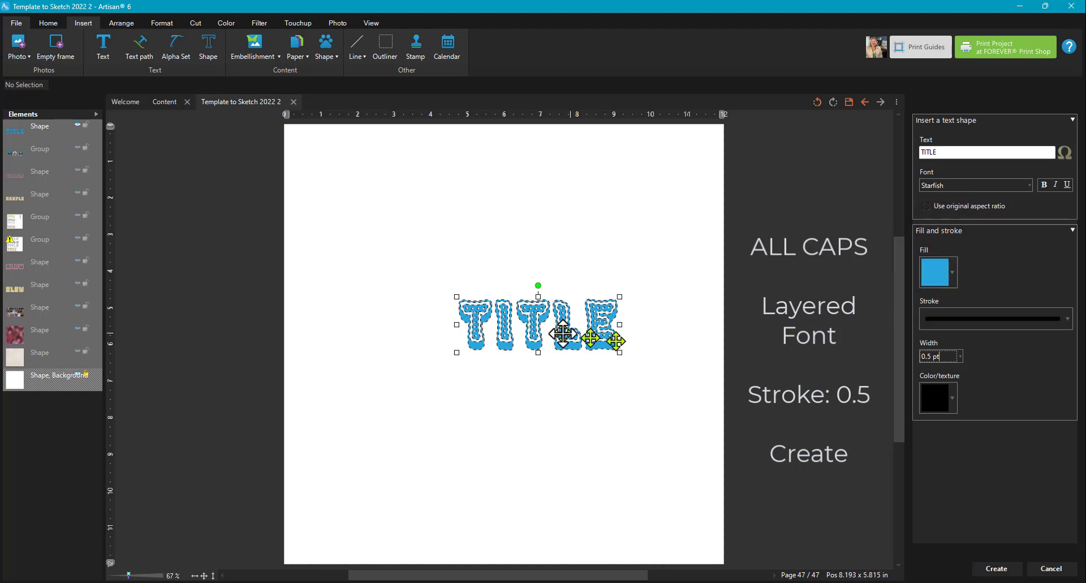
Move the TITLE text shape to the page's upper-left corner, enlarge it to about 5.04 by 1.63 in, and create it
left_click_drag(539, 331, 391, 188)
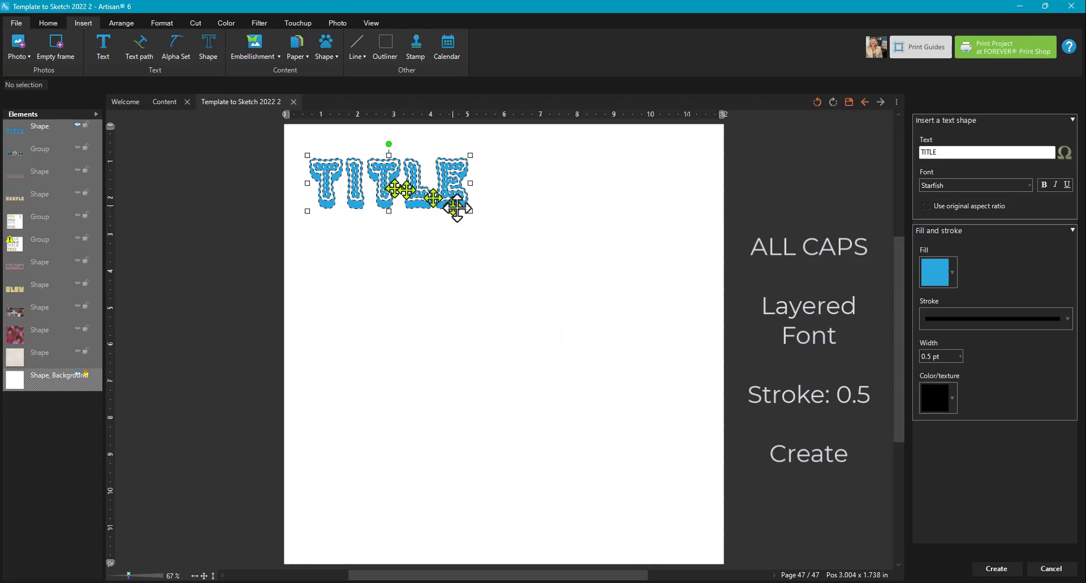
left_click_drag(473, 212, 490, 224)
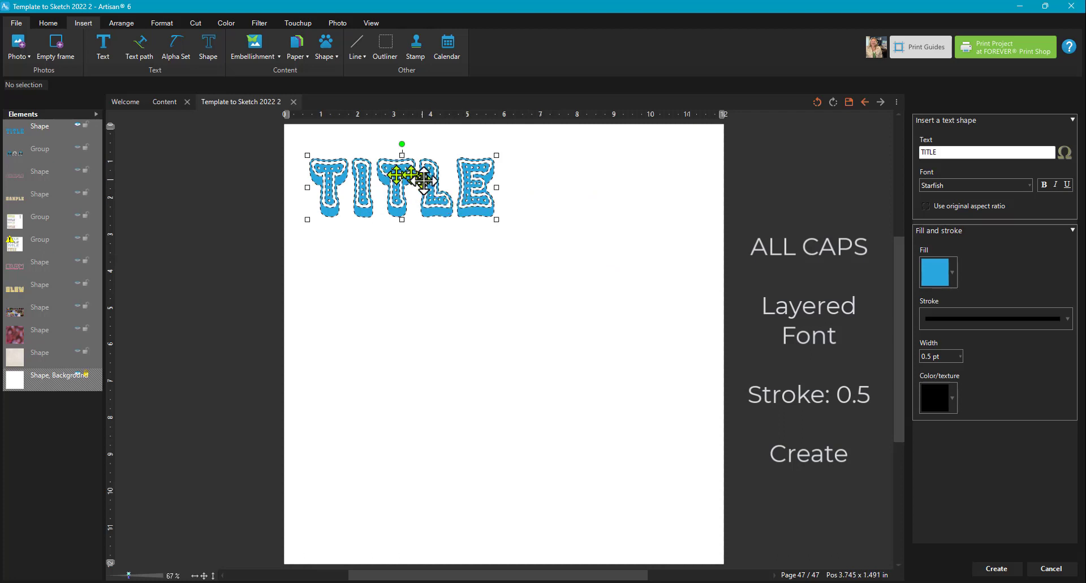
left_click(996, 569)
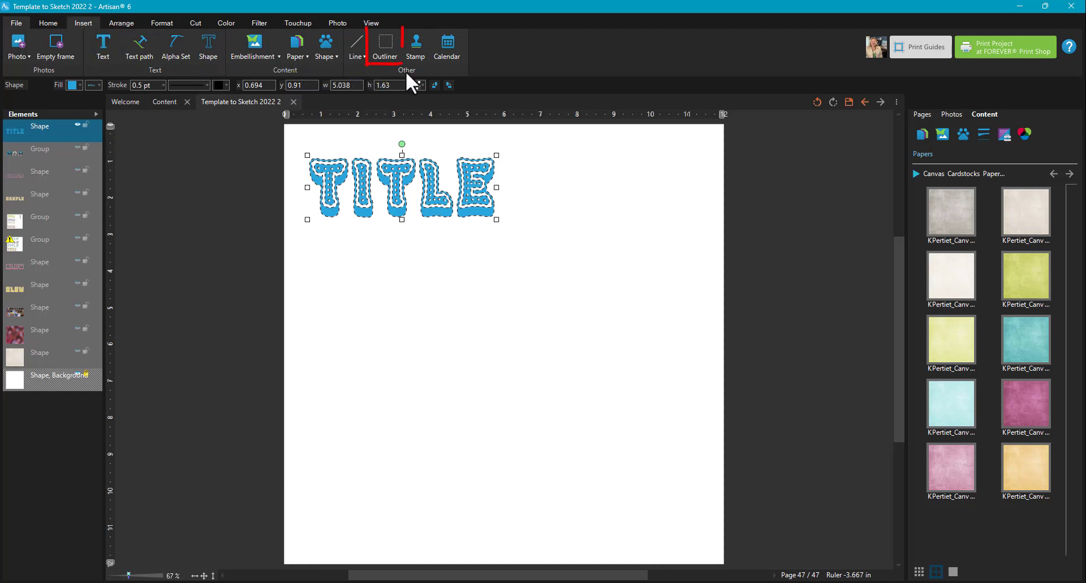
Create an outline of the TITLE shape with the Outliner and set the outline's stroke to 0.5 pt
left_click(389, 56)
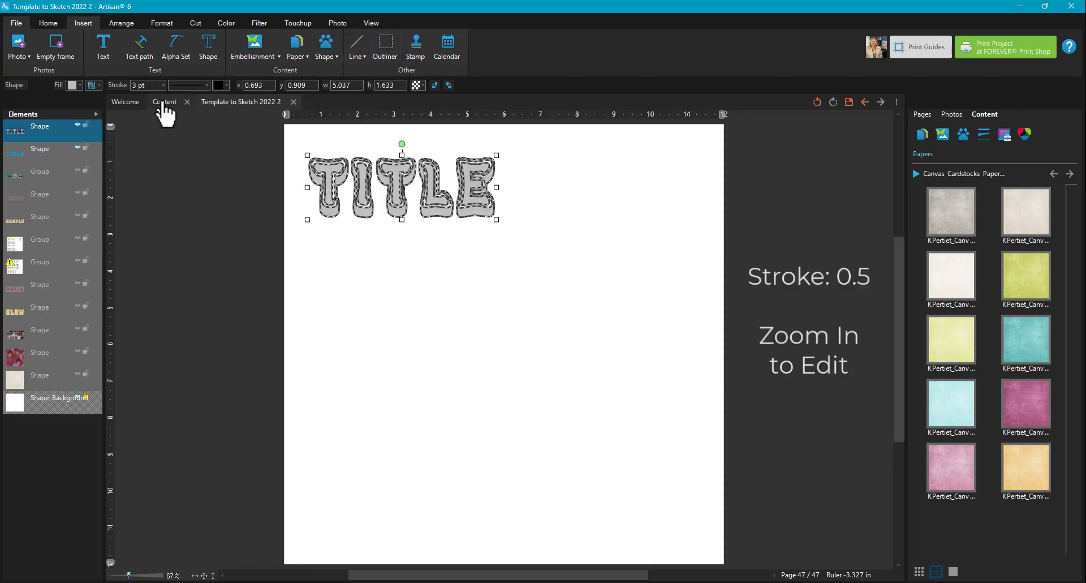
left_click(164, 85)
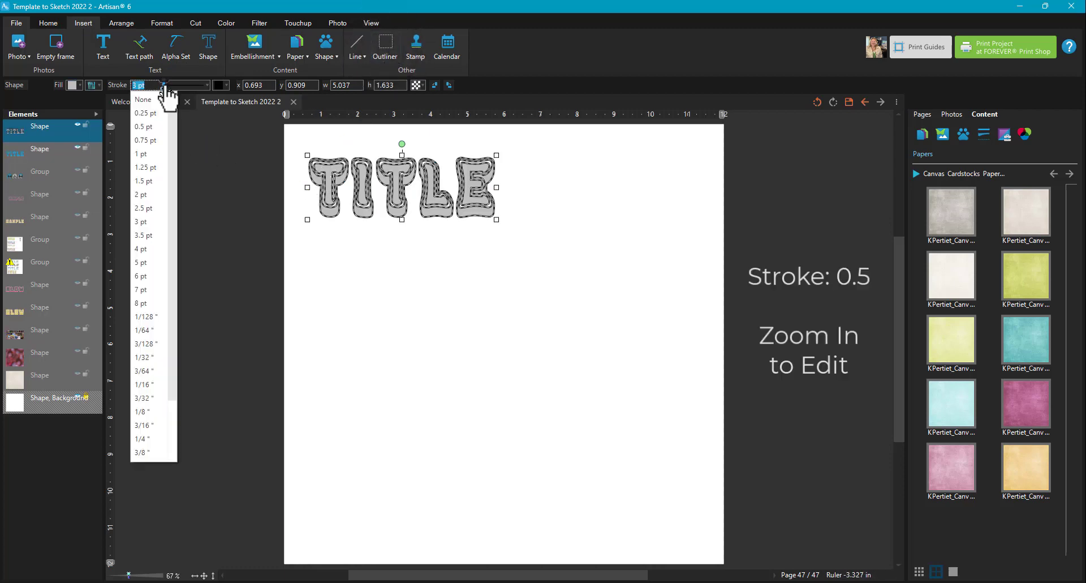
left_click(149, 126)
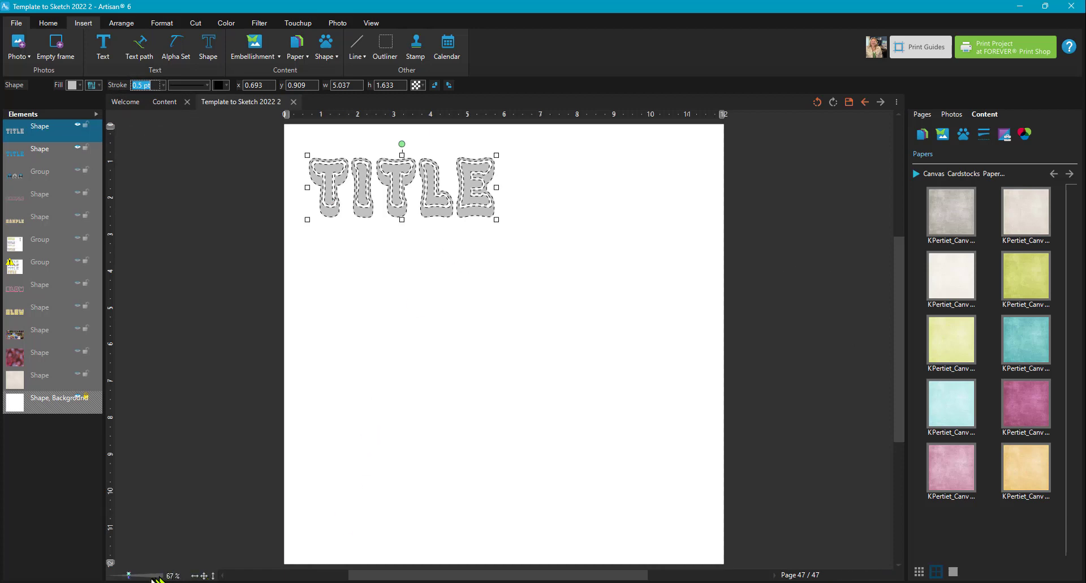
left_click_drag(130, 570, 136, 571)
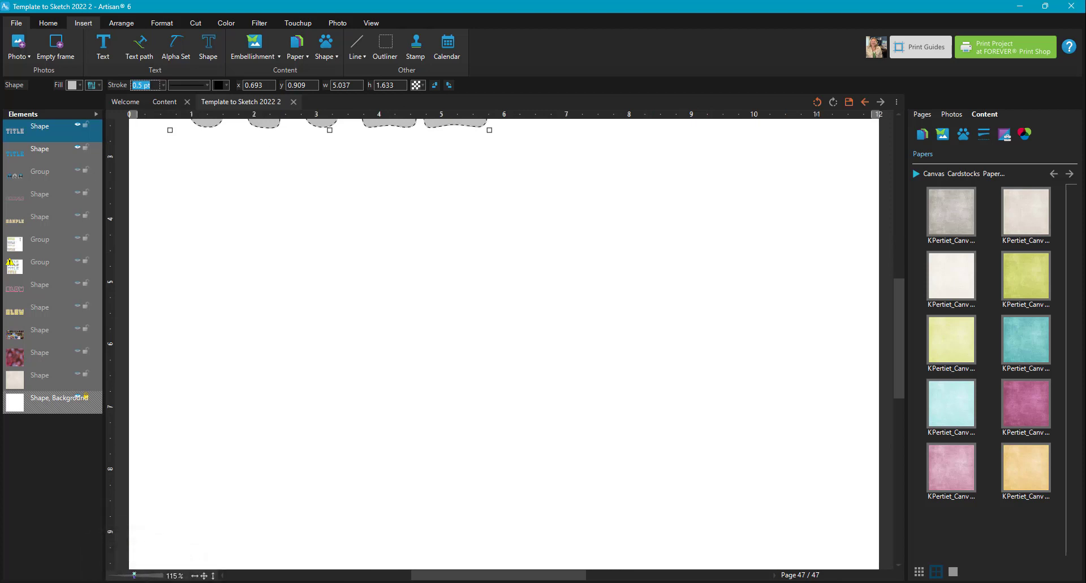
Hide the outline, check whether the original TITLE text shape offers shape editing, and show the outline again
left_click_drag(134, 575, 140, 574)
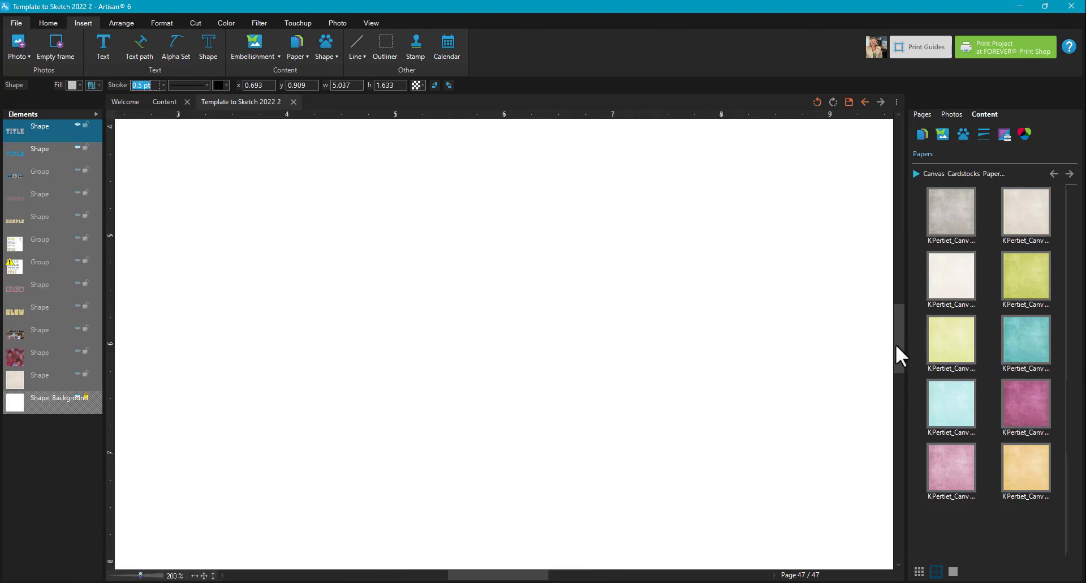
left_click_drag(895, 344, 925, 281)
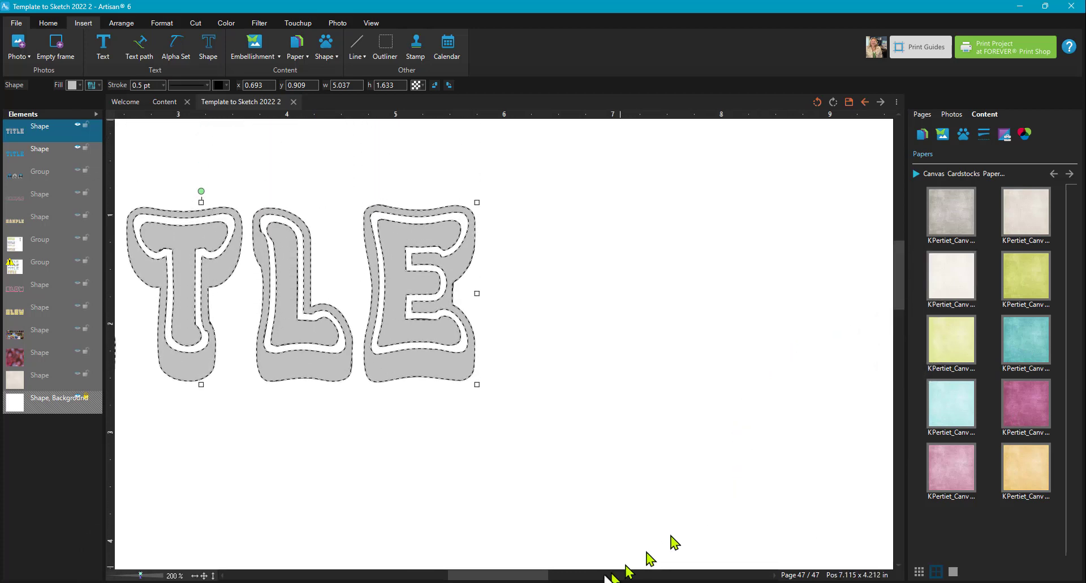
left_click_drag(516, 577, 494, 576)
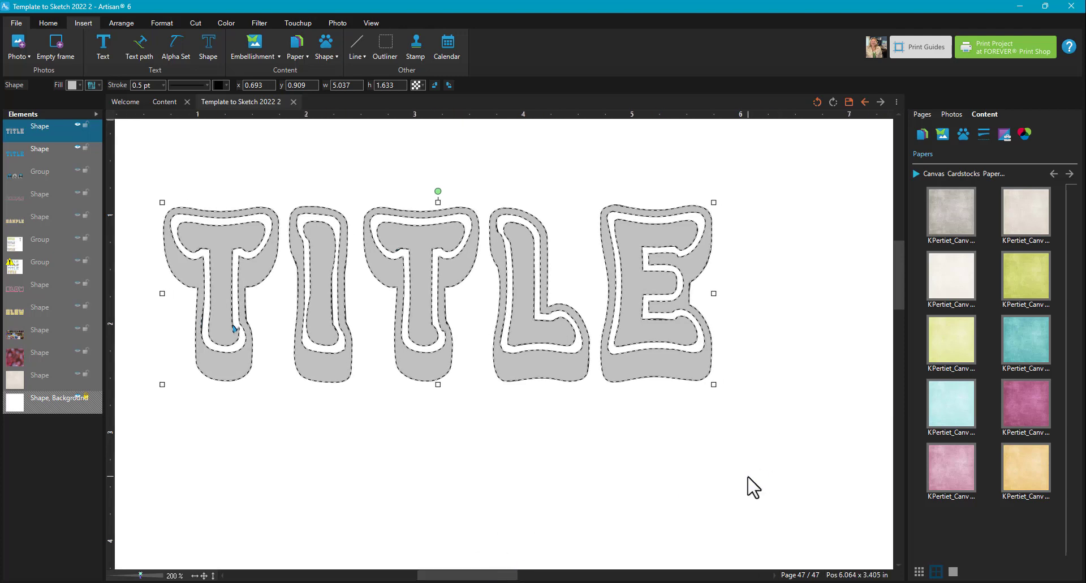
left_click(77, 123)
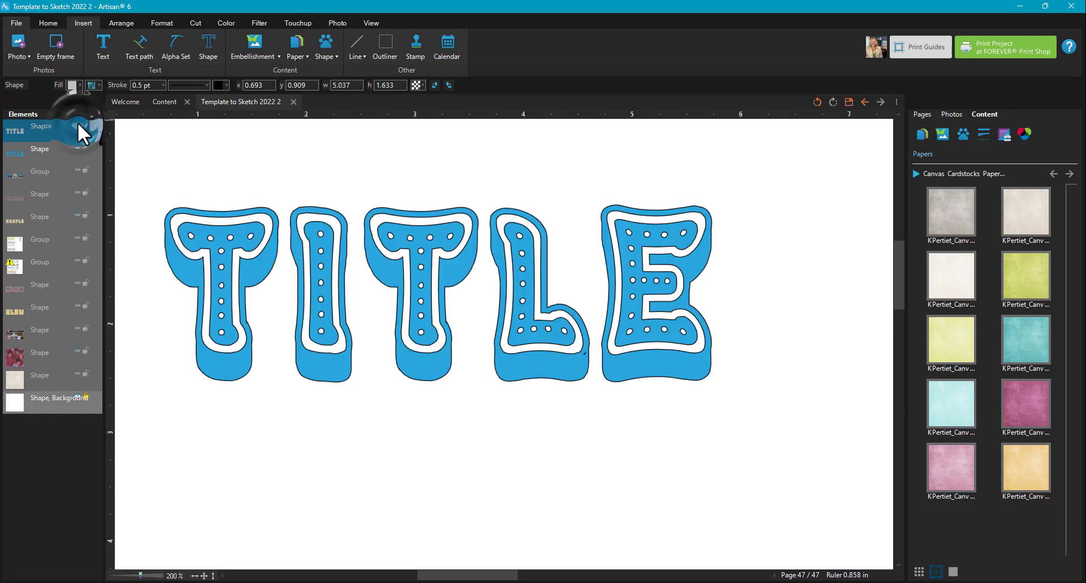
right_click(245, 229)
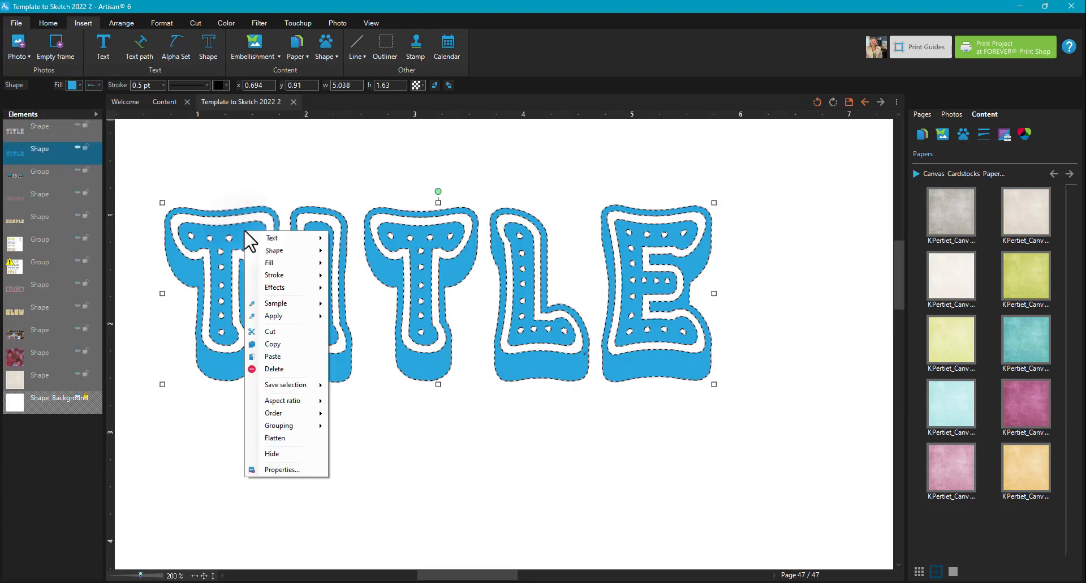
mouse_move(281, 251)
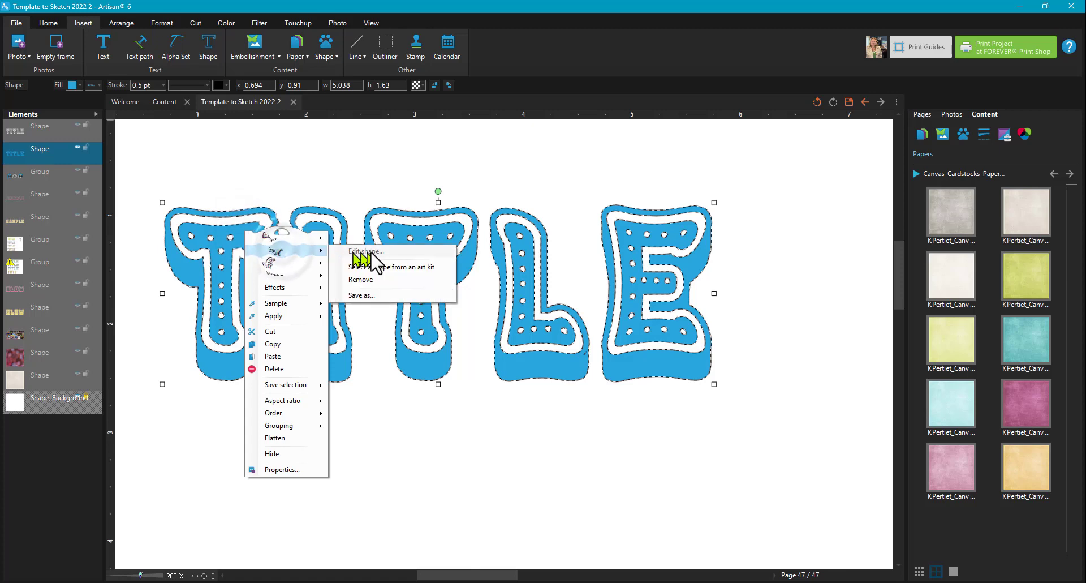
left_click(78, 122)
Move the outline below the original TITLE shape, and align the two shapes back on top of each other
left_click_drag(333, 233, 323, 418)
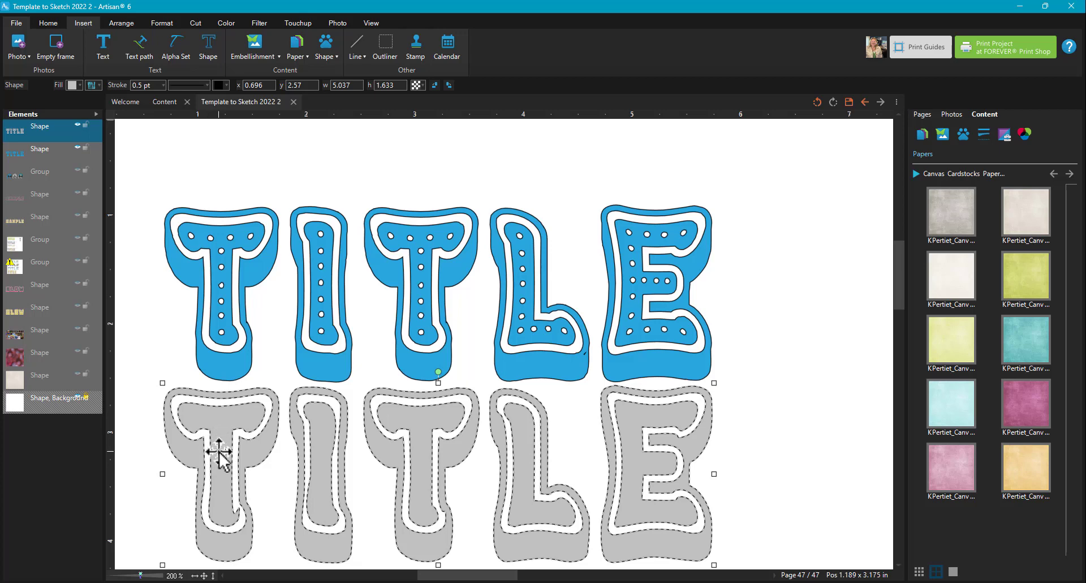
left_click(212, 275, "shift")
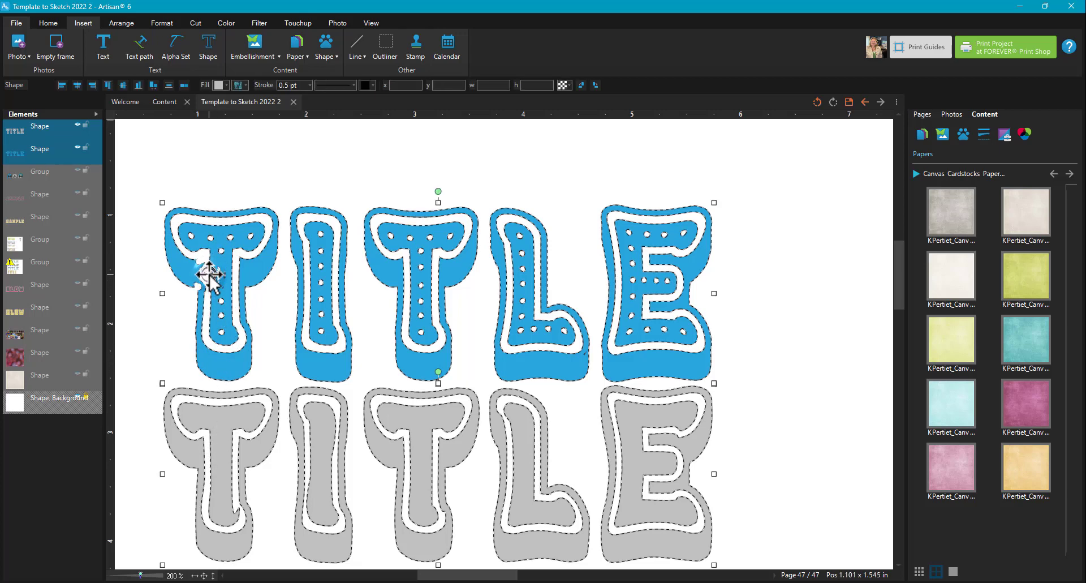
left_click(77, 85)
left_click(121, 85)
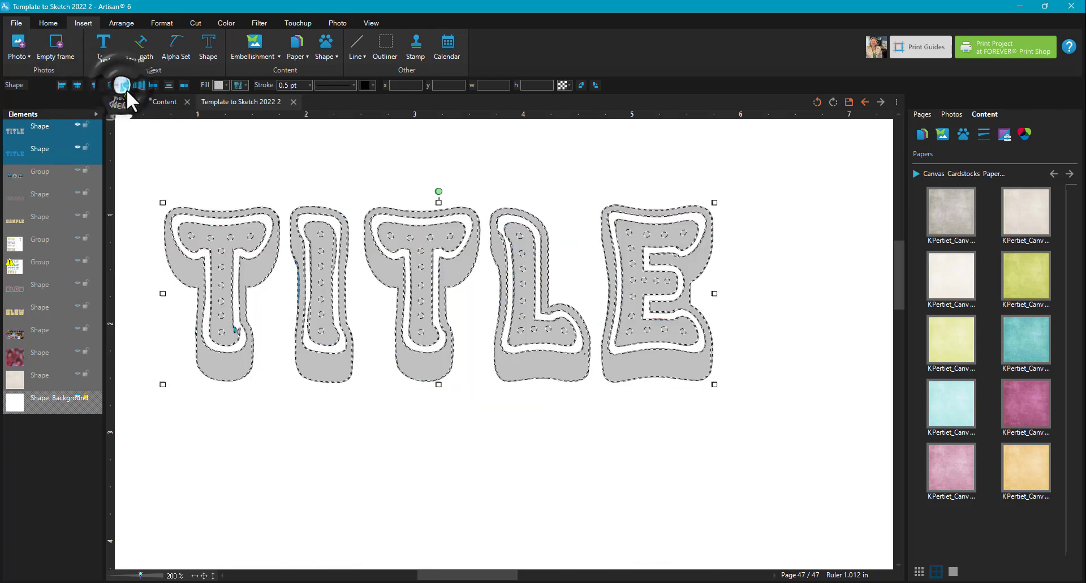
left_click(243, 383)
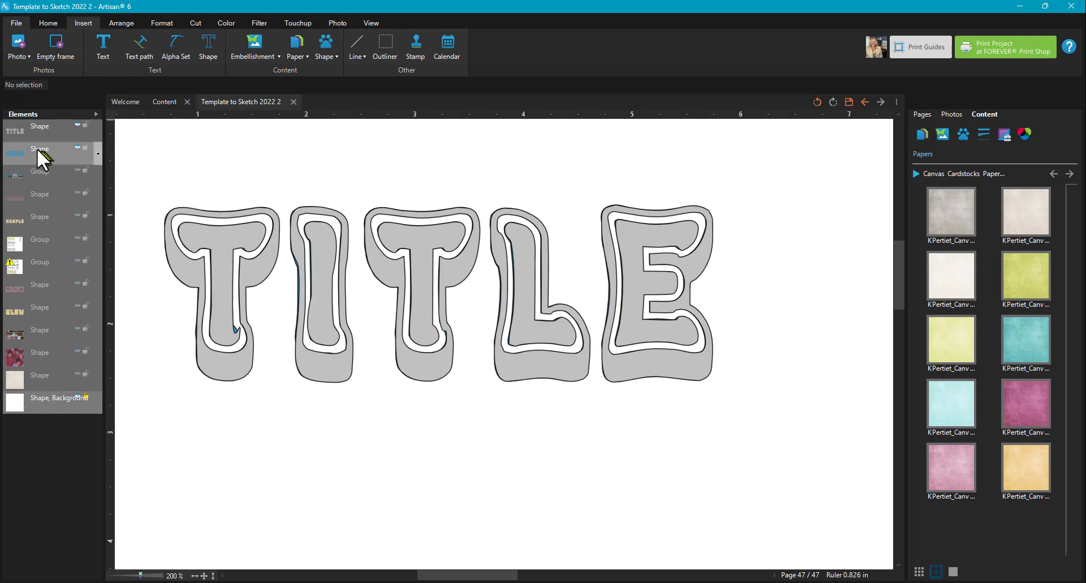
Open the TITLE outline for shape editing and remove the inner figure of the first T
left_click(36, 132)
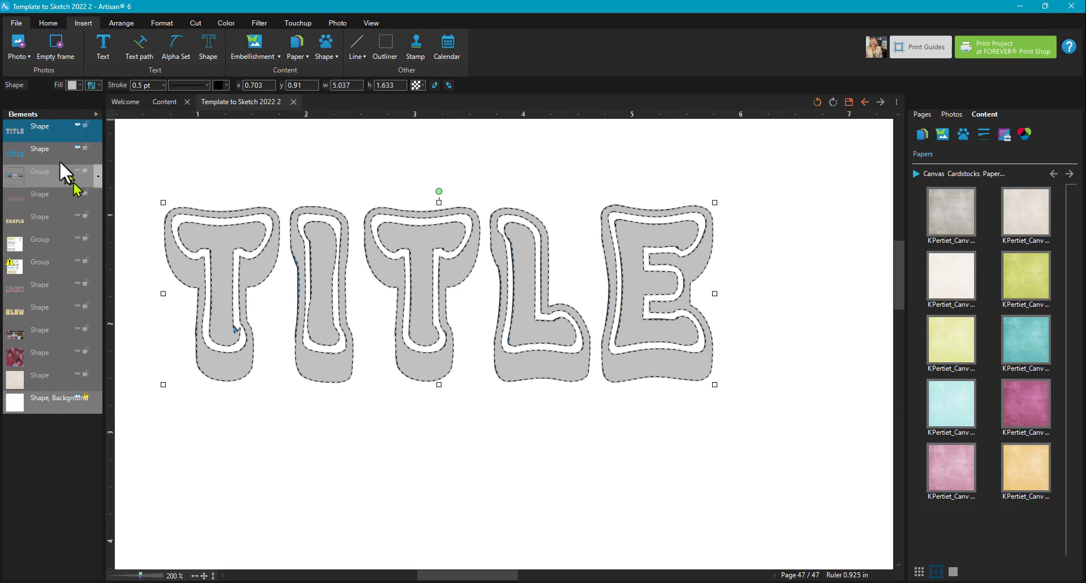
right_click(214, 238)
mouse_move(276, 258)
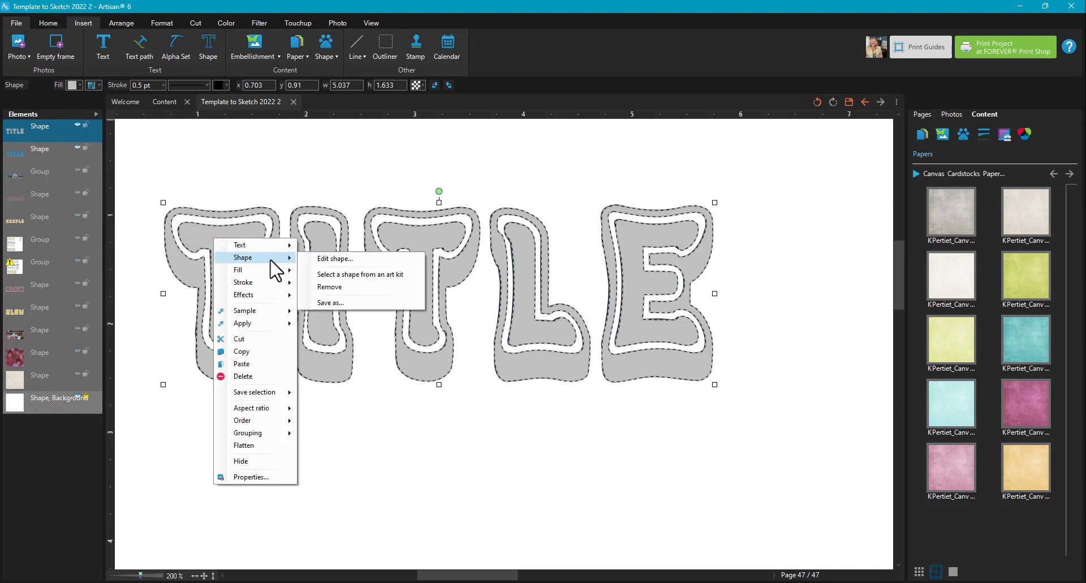
left_click(334, 259)
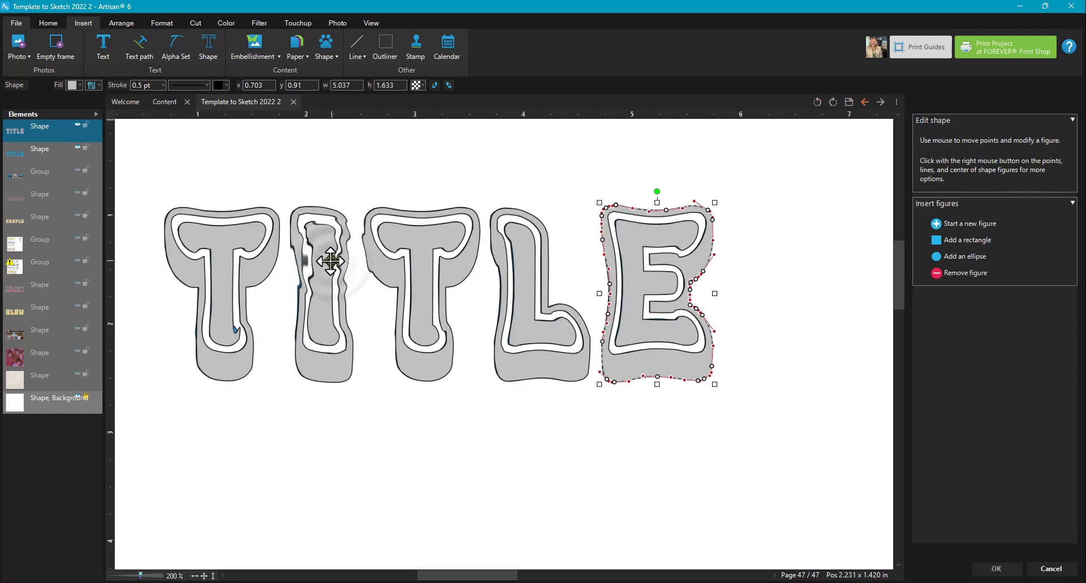
left_click(212, 243)
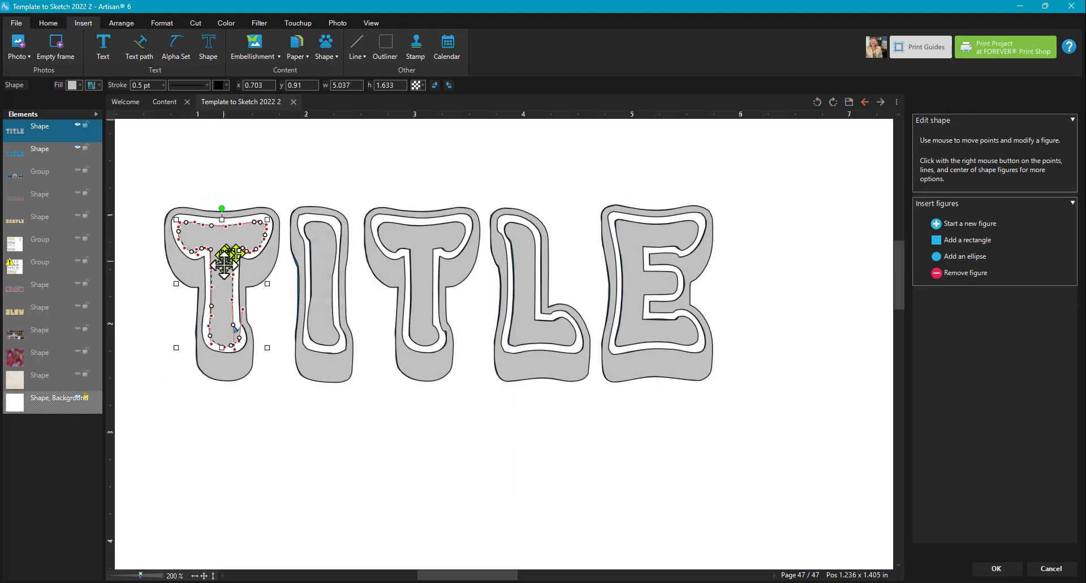
left_click(980, 272)
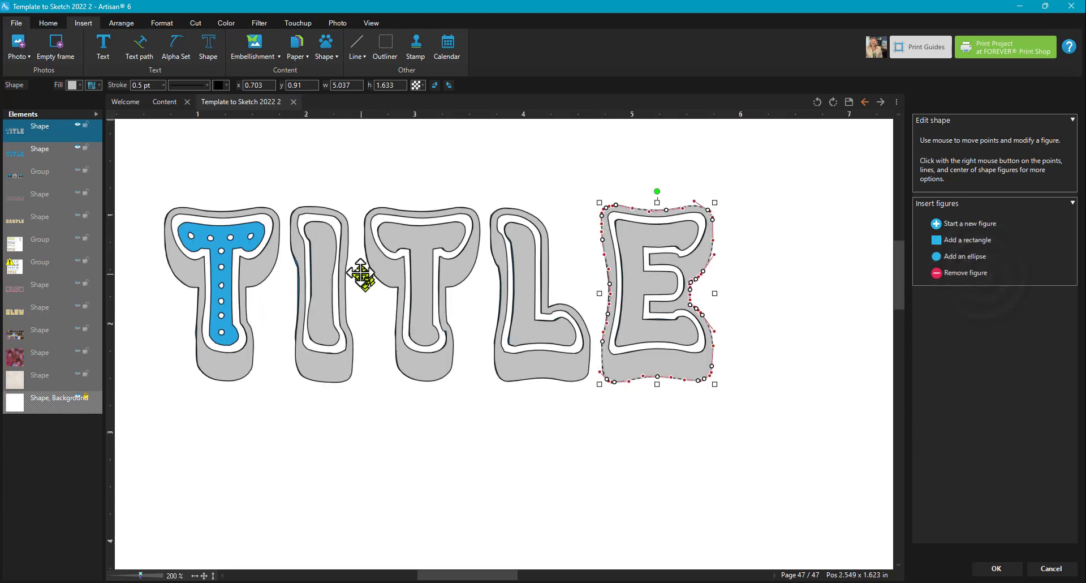
Remove the inner figures of the I, the second T, the L and the E from the outline
left_click(327, 249)
left_click(962, 276)
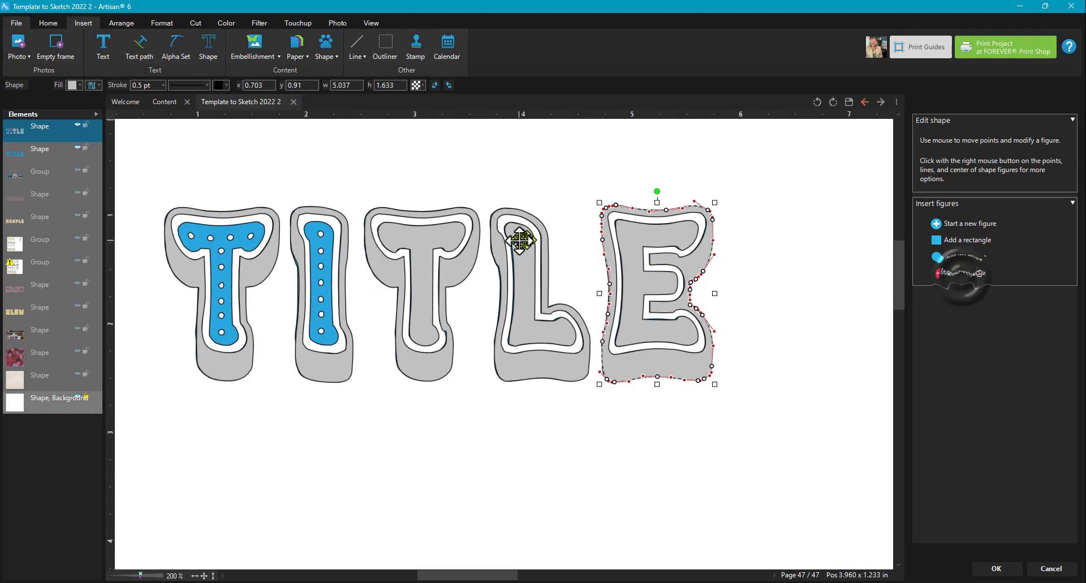
left_click(444, 238)
left_click(972, 272)
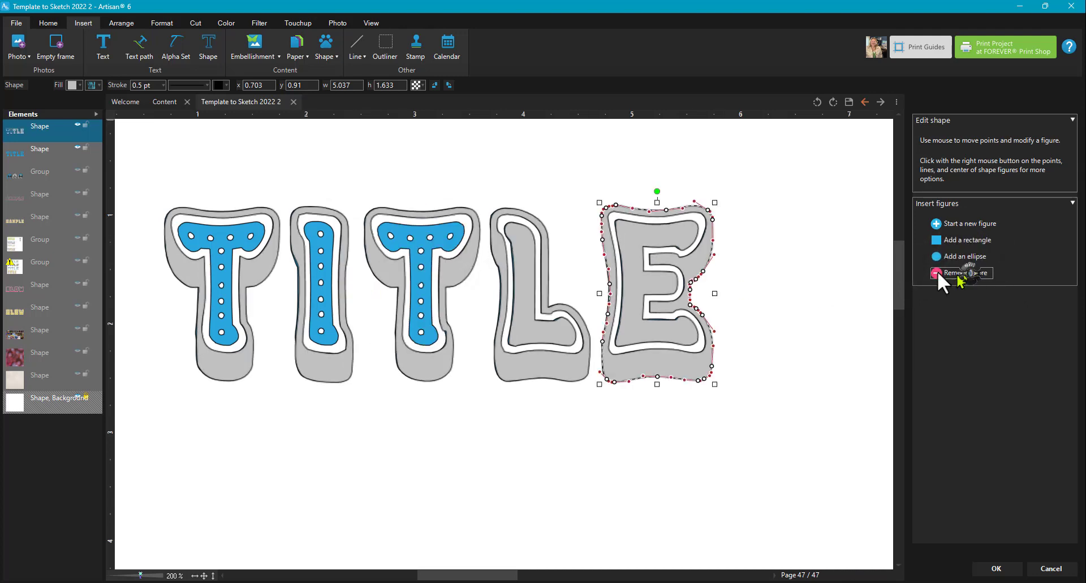
left_click(529, 255)
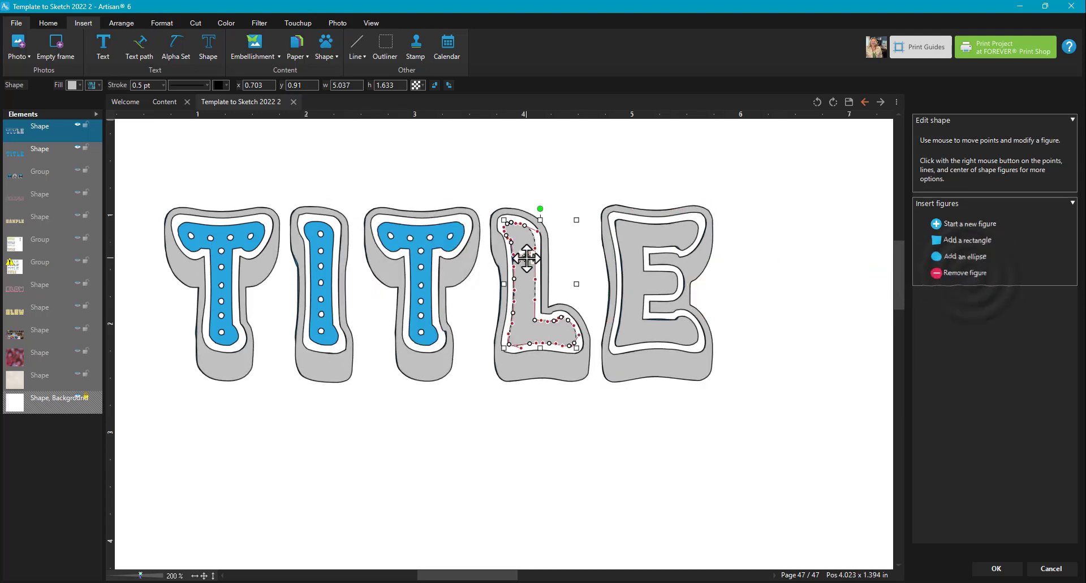
left_click(979, 271)
left_click(655, 242)
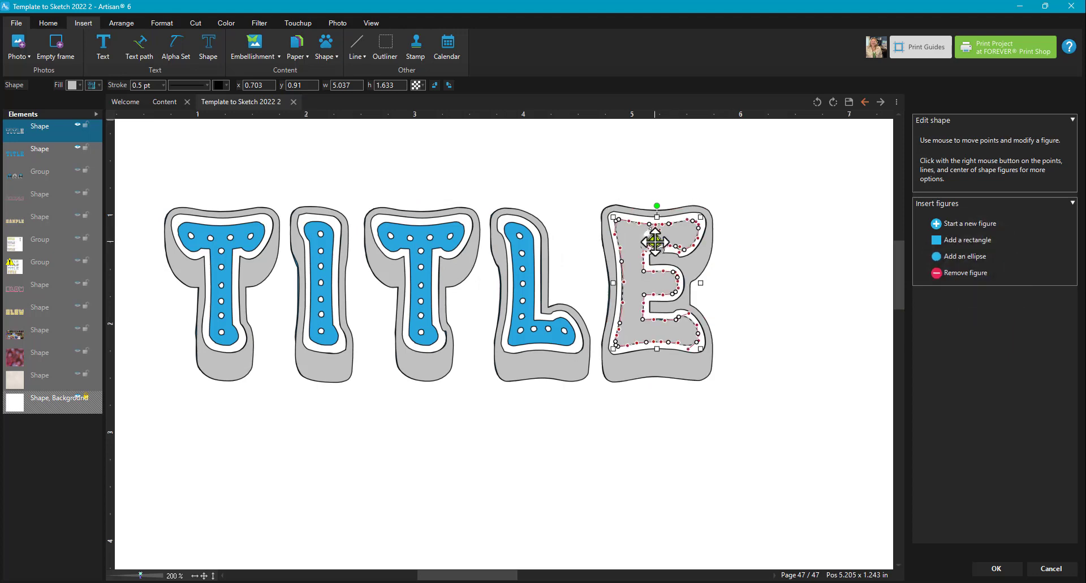
left_click(946, 270)
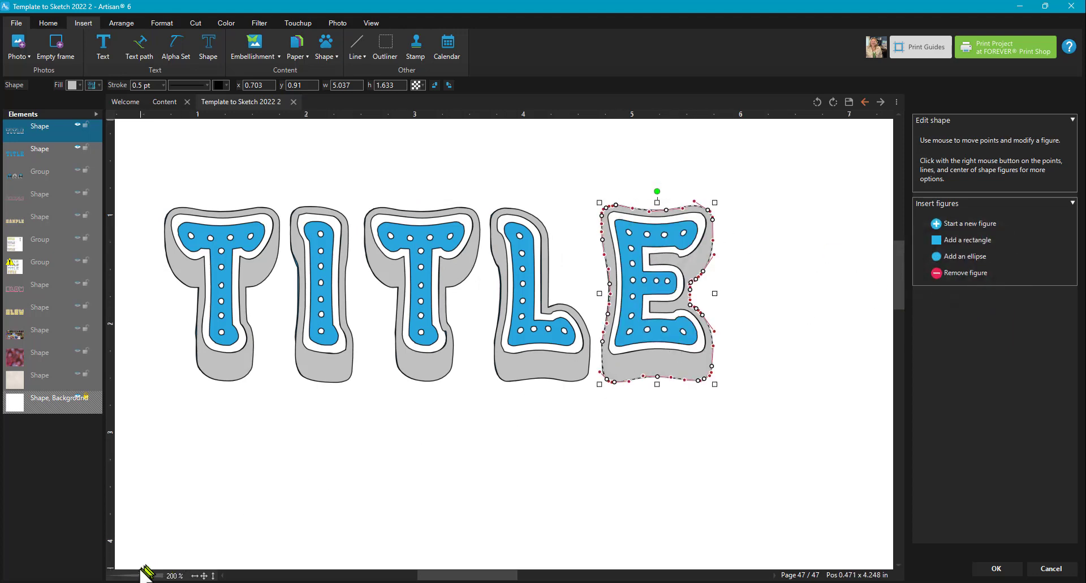
Select the outer figure of the letter I in the outline for point editing at 360% magnification
left_click_drag(140, 575, 147, 575)
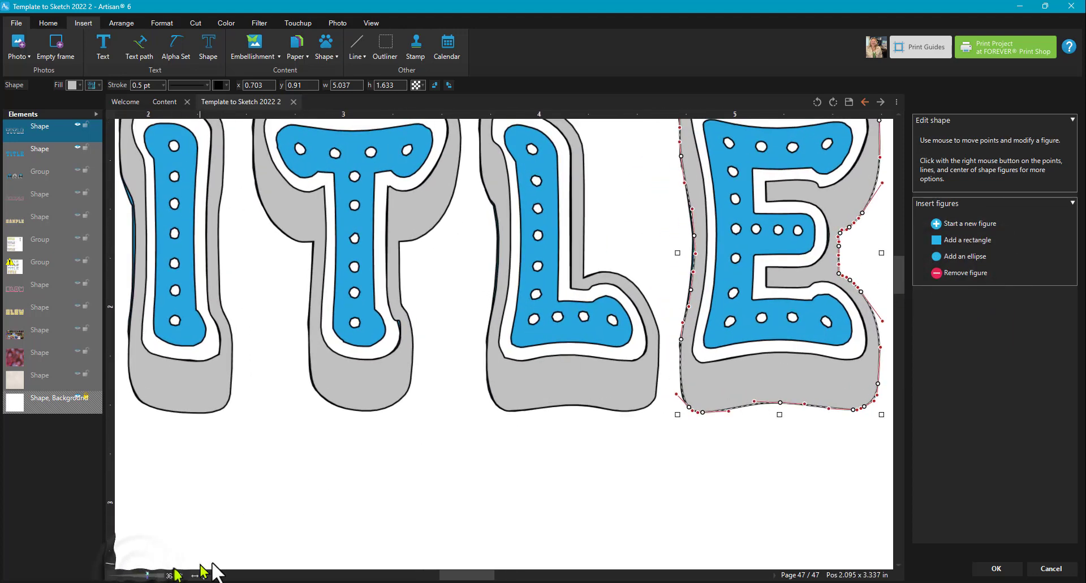
left_click_drag(458, 575, 437, 576)
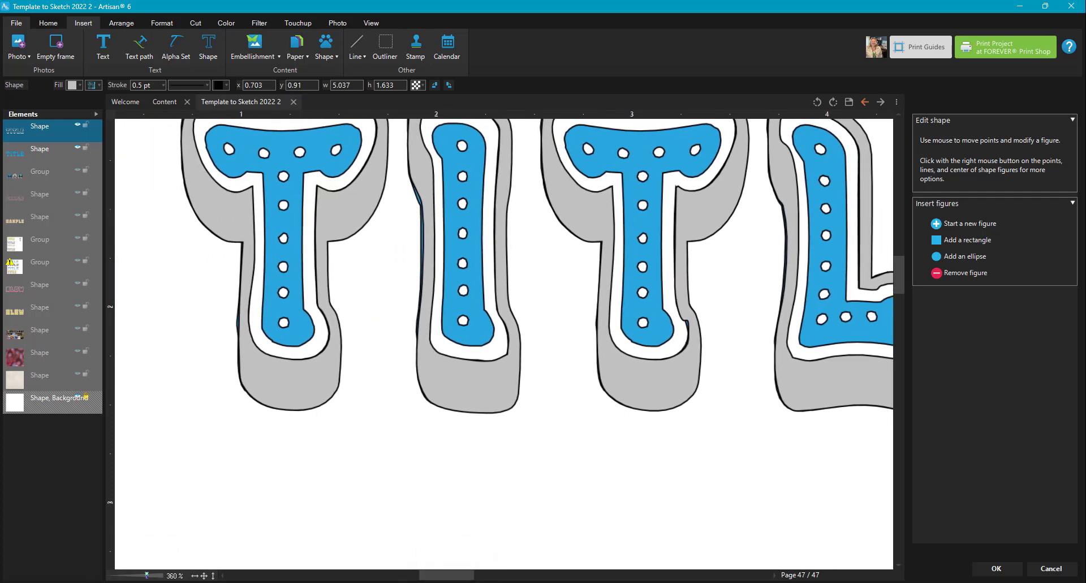
left_click_drag(900, 279, 902, 271)
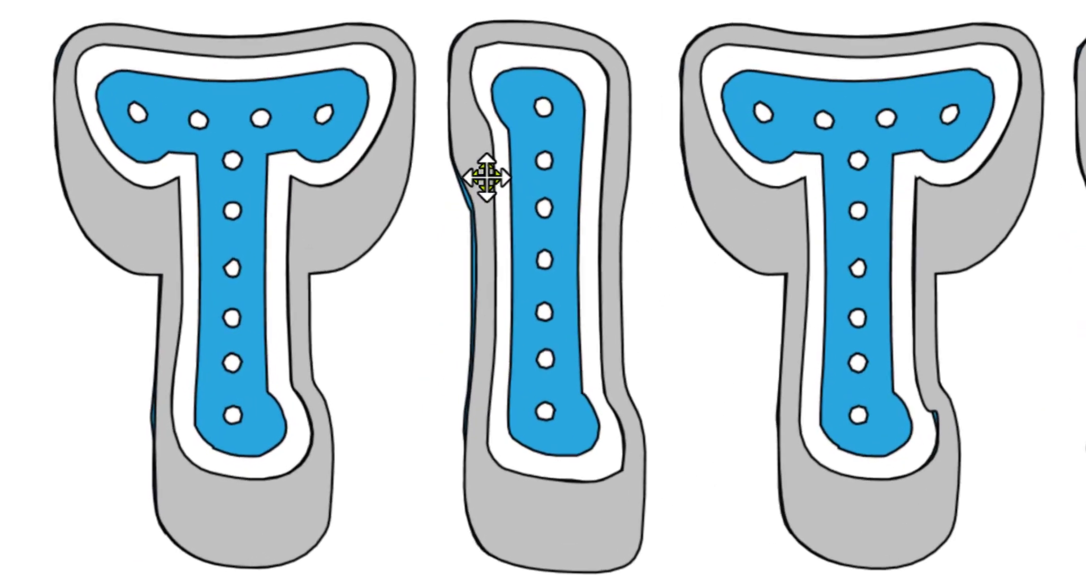
left_click(435, 252)
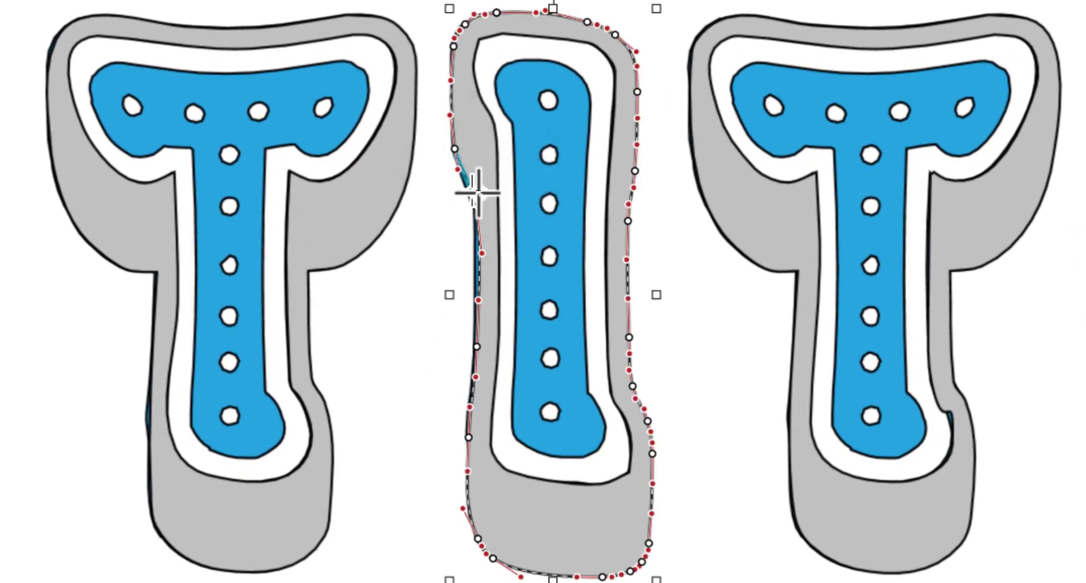
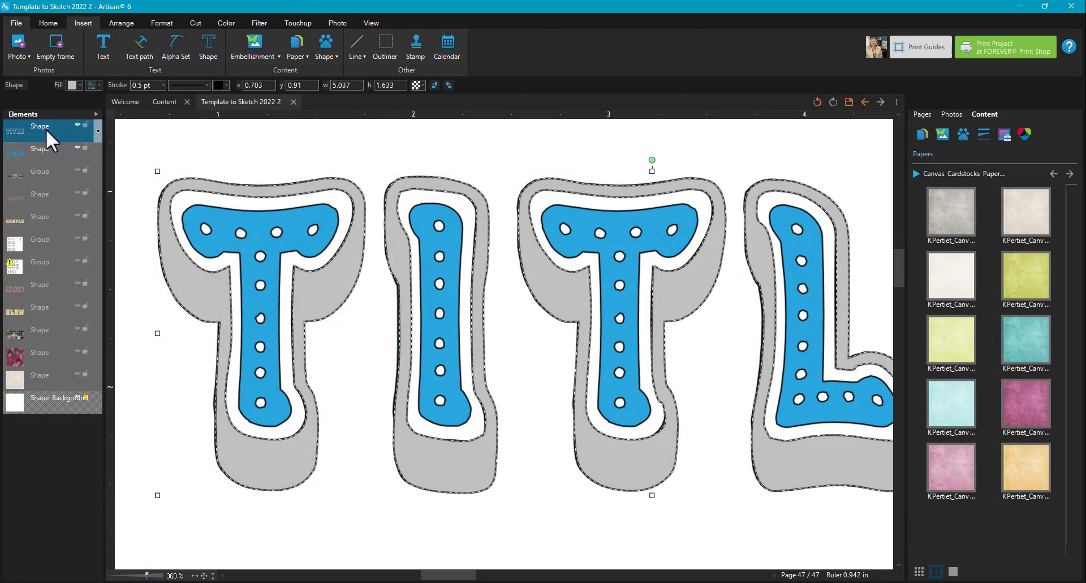
Fill the outline with the magenta paper from Canvas Cardstocks Paper Pack No. 15, repositioning the cutout on the Cutting Board
left_click(71, 86)
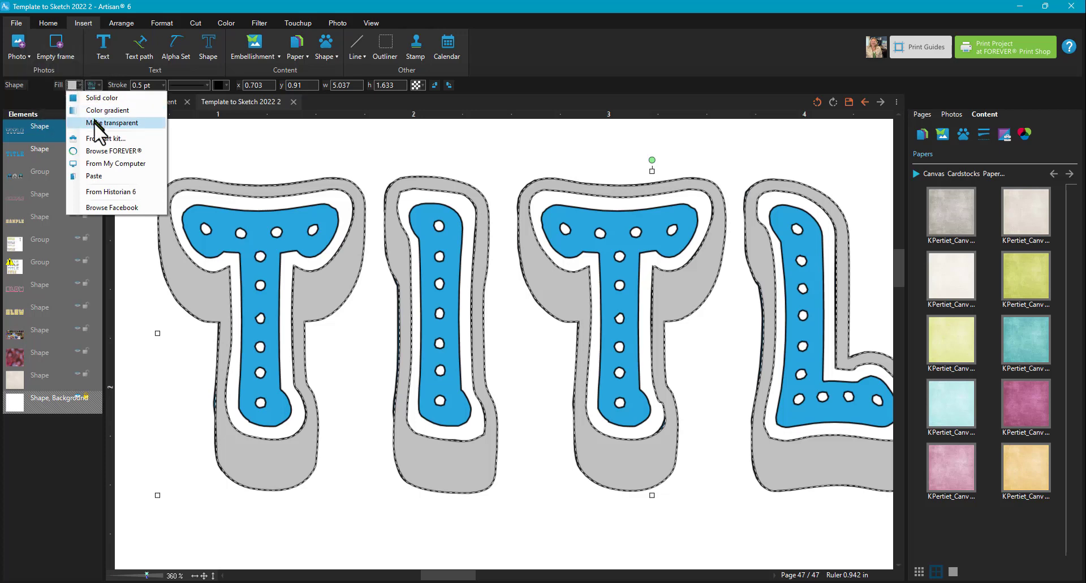
left_click(98, 138)
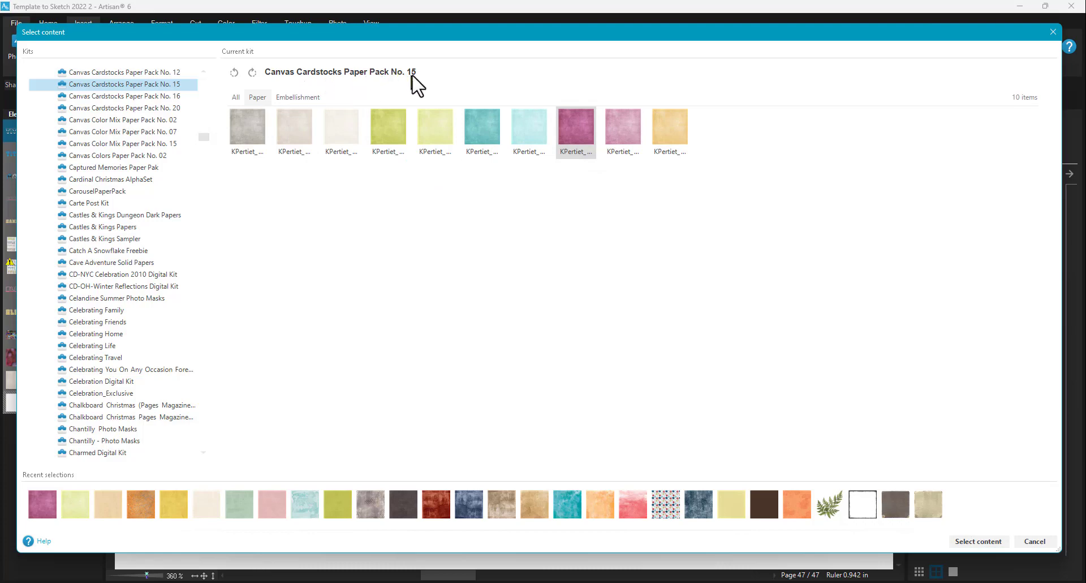
left_click(982, 545)
left_click_drag(555, 271, 502, 151)
left_click(661, 531)
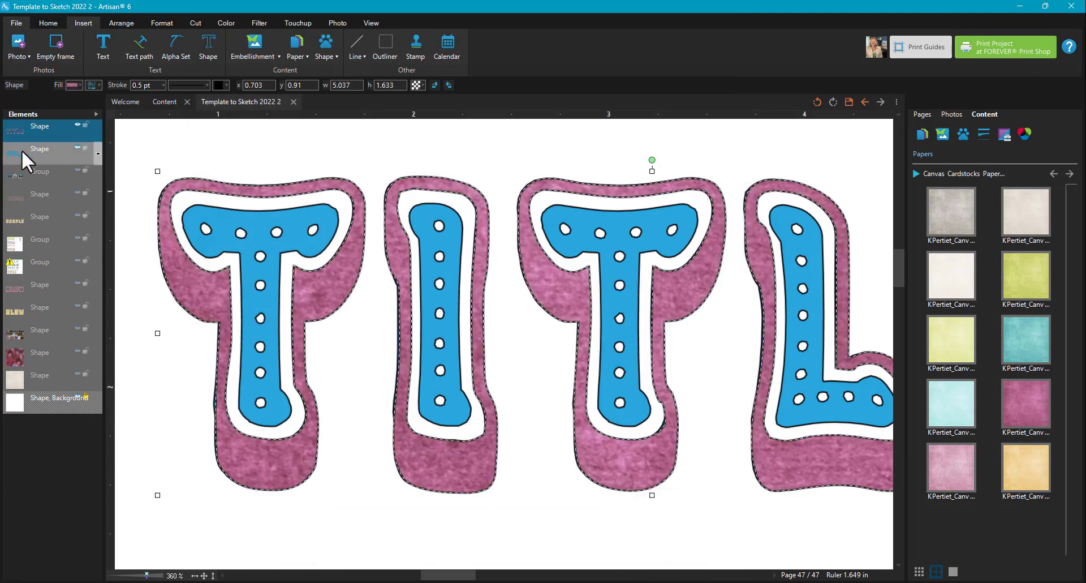
Fill the original TITLE shape with the lime green canvas cardstock paper, enlarging the cutout on the Cutting Board
left_click(21, 151)
right_click(1018, 281)
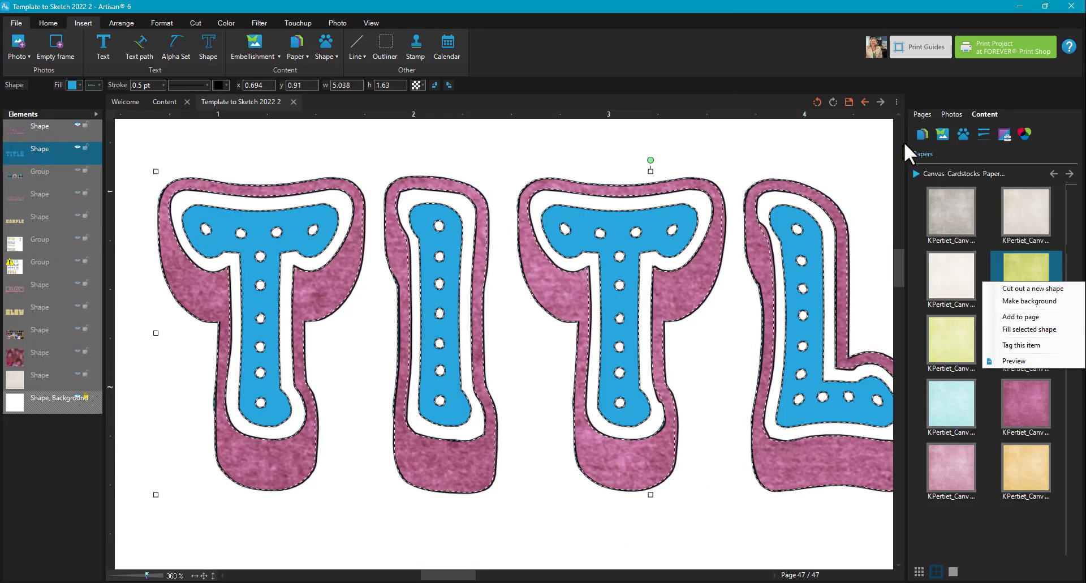
left_click(990, 115)
left_click(918, 134)
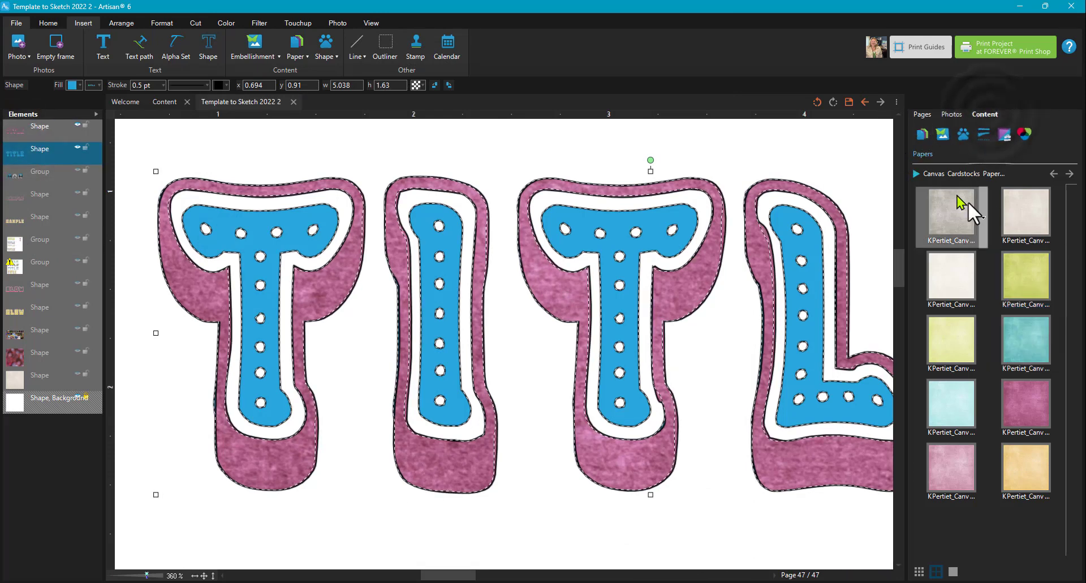
right_click(1034, 286)
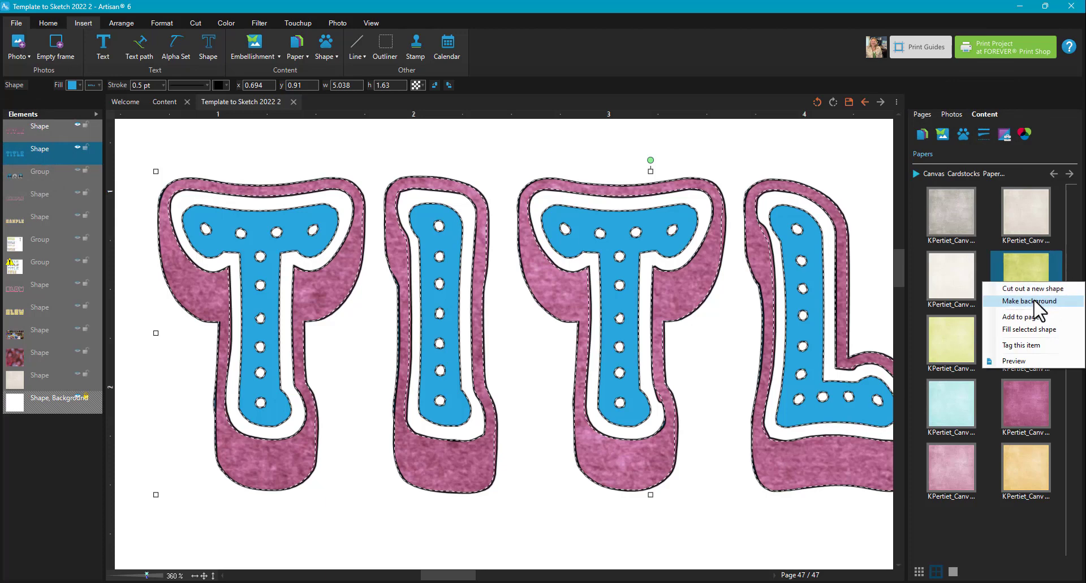
left_click(1027, 329)
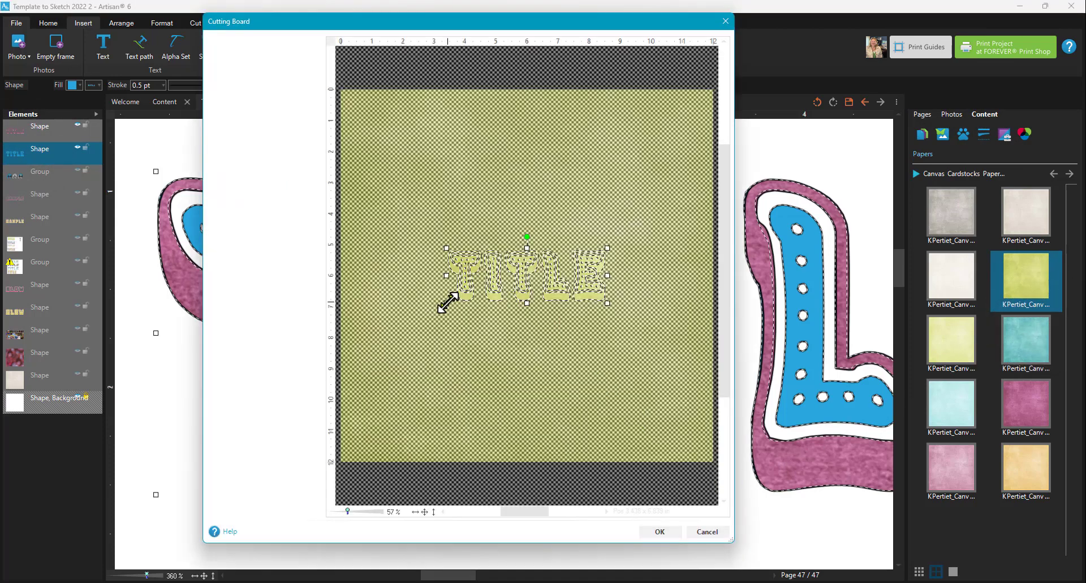
left_click_drag(447, 303, 482, 340)
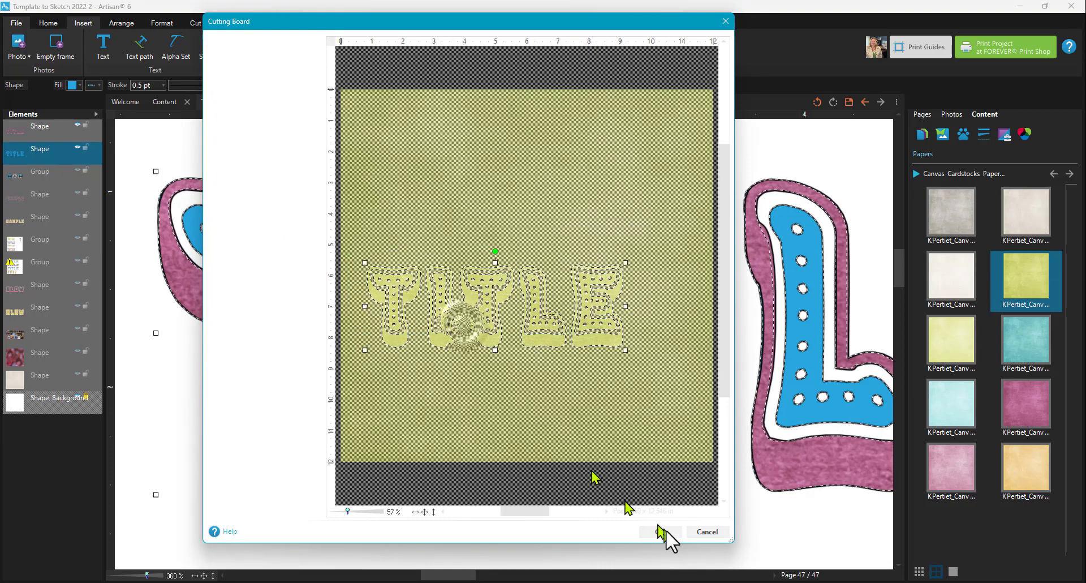
left_click(660, 532)
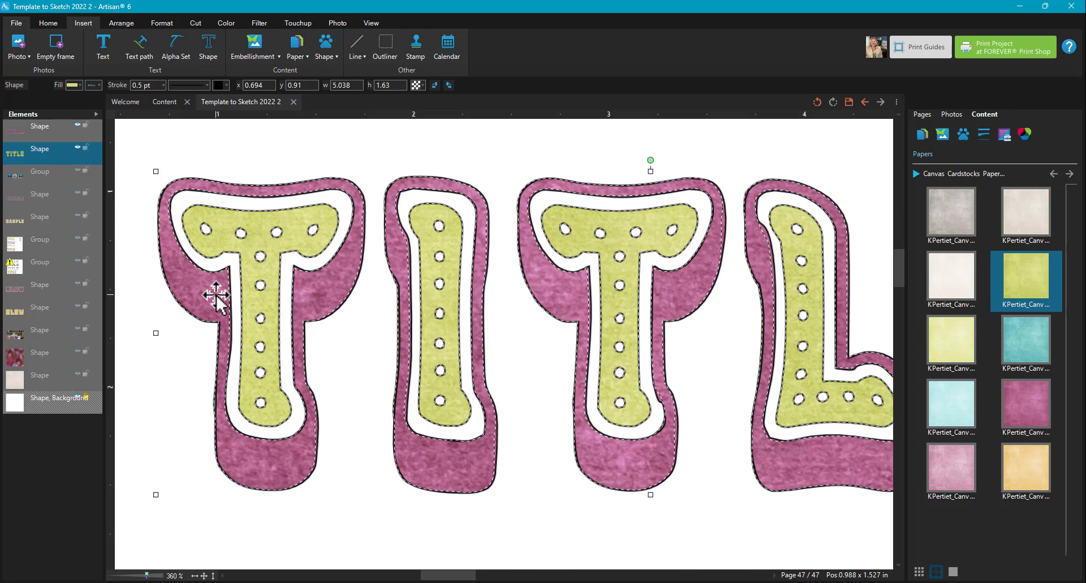
Apply a 3D Edge bevel to the magenta TITLE outline with softness 72 and width 57
left_click(190, 274)
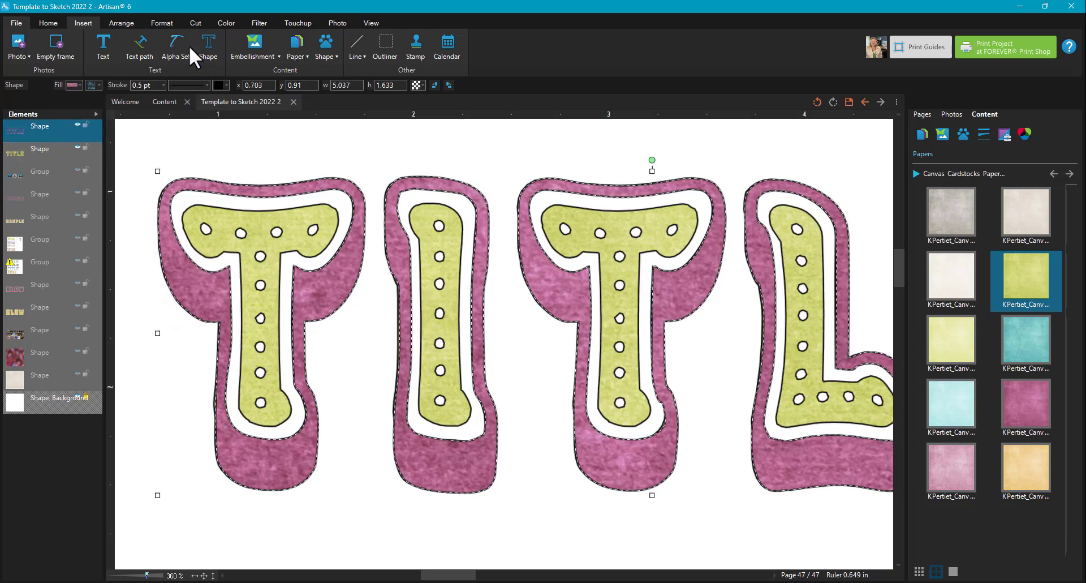
left_click(164, 23)
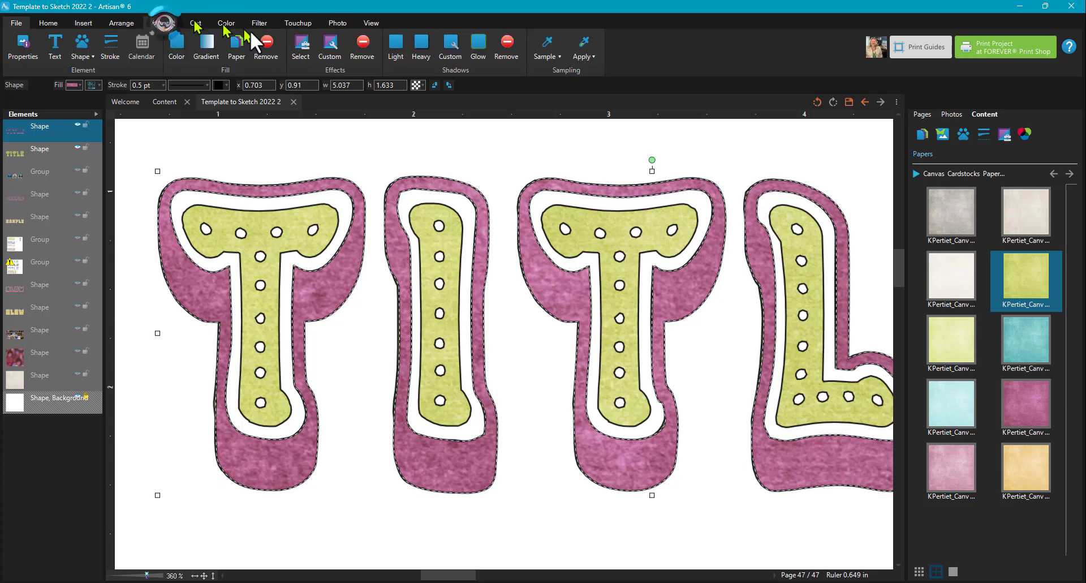
left_click(327, 45)
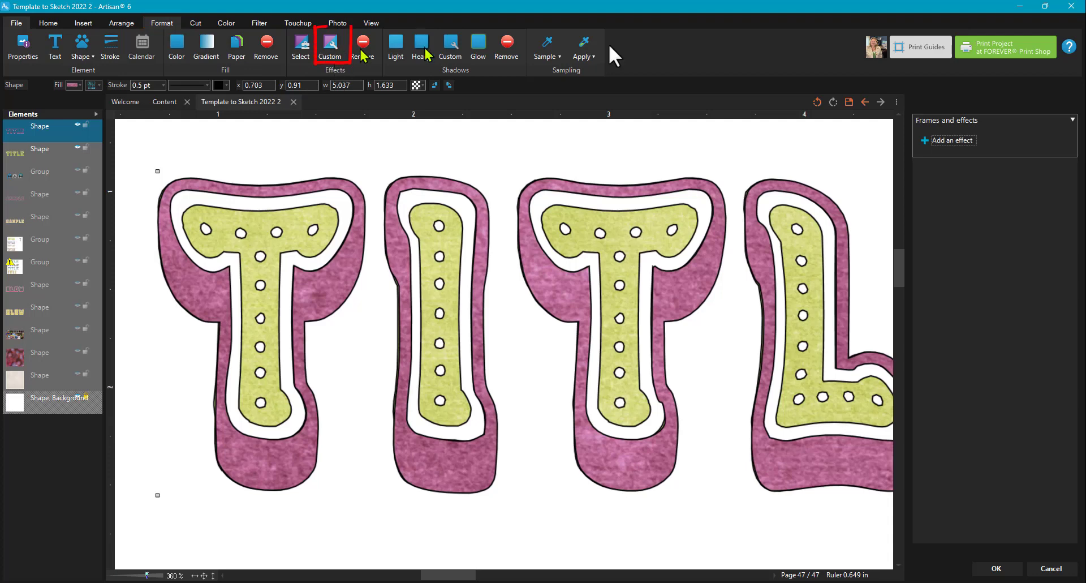
left_click(945, 140)
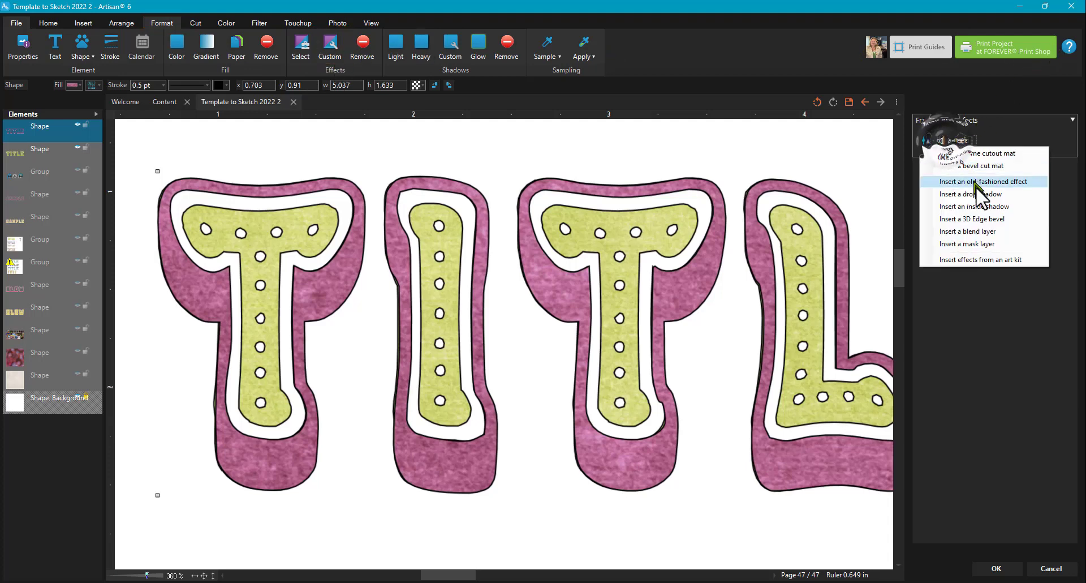
left_click(990, 219)
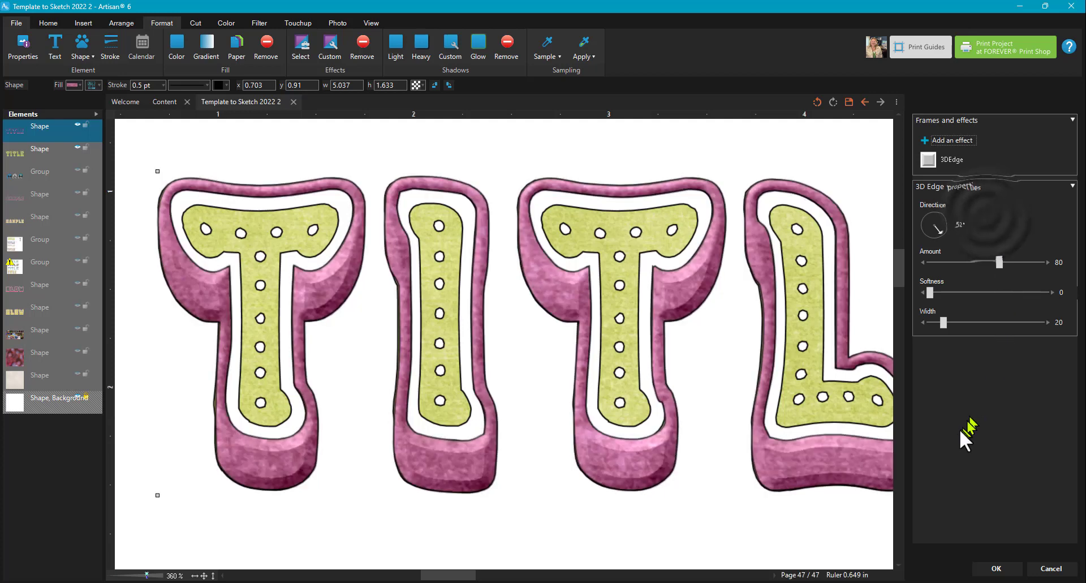
left_click_drag(943, 323, 971, 323)
left_click_drag(931, 293, 1014, 294)
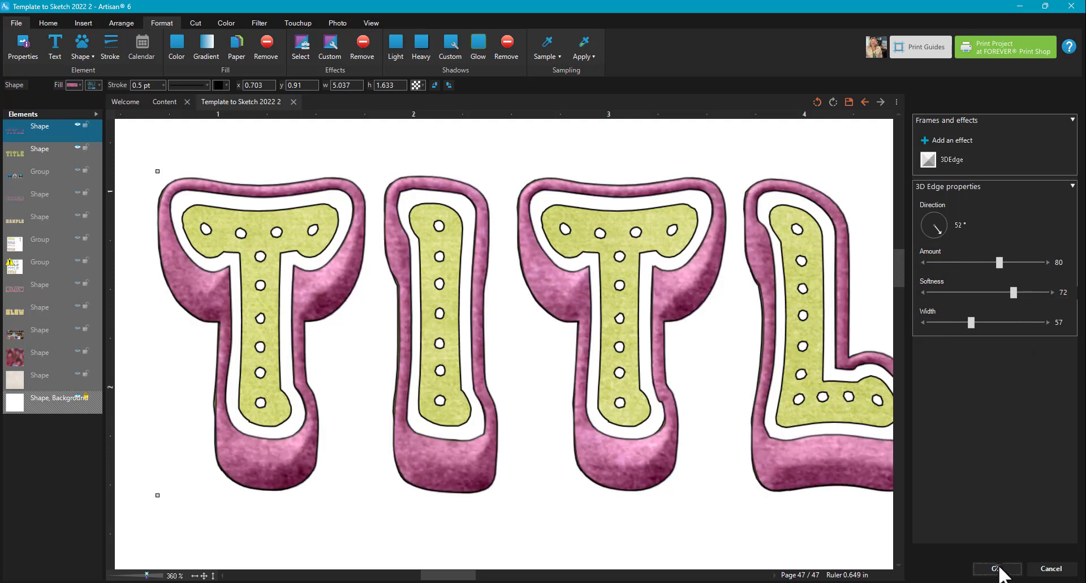
left_click(998, 568)
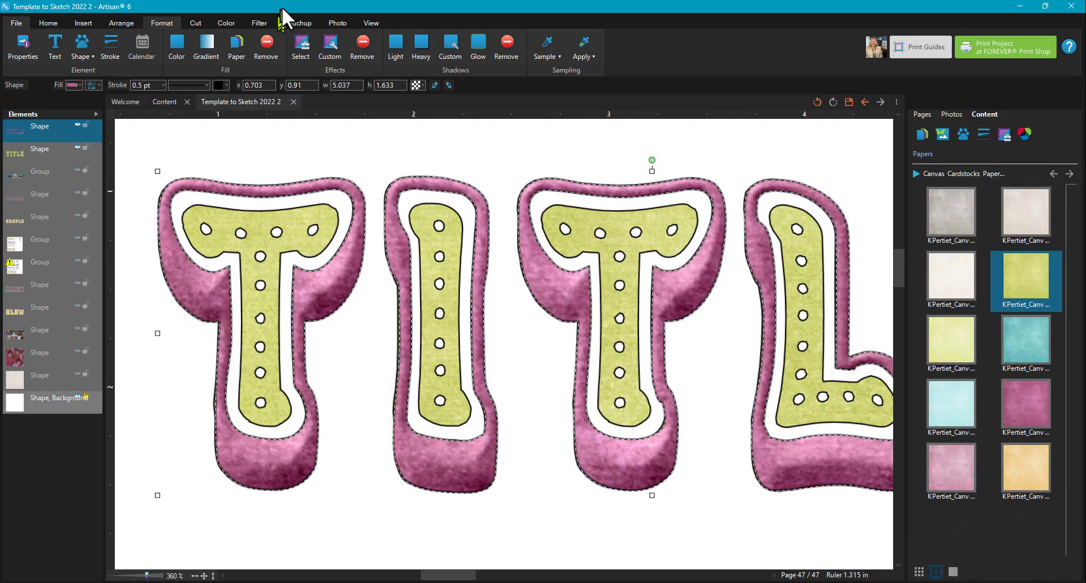
Add the light shadow to the magenta TITLE outline and review the whole layered title
left_click(396, 45)
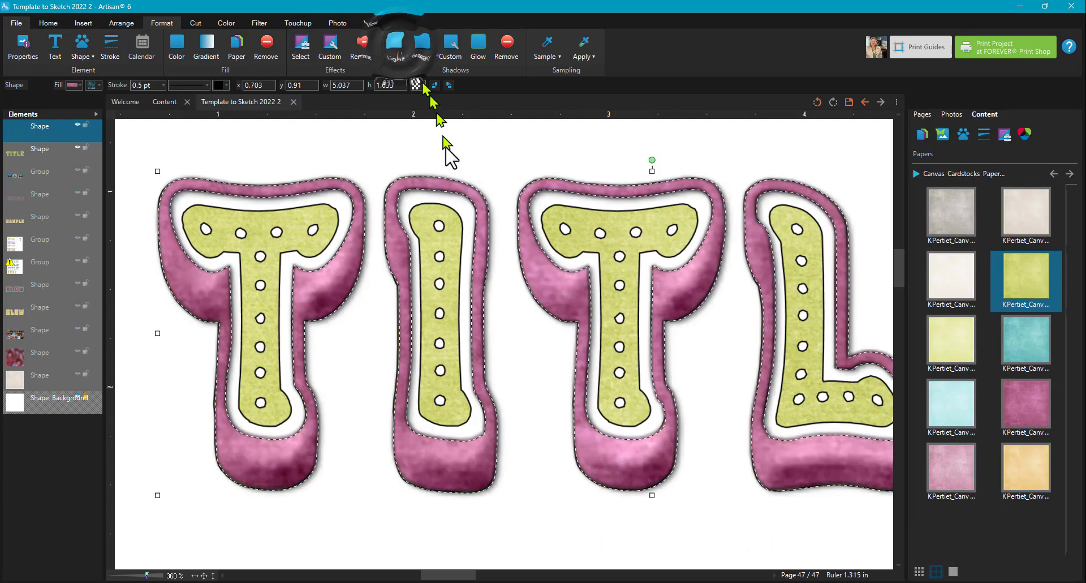
left_click(445, 242)
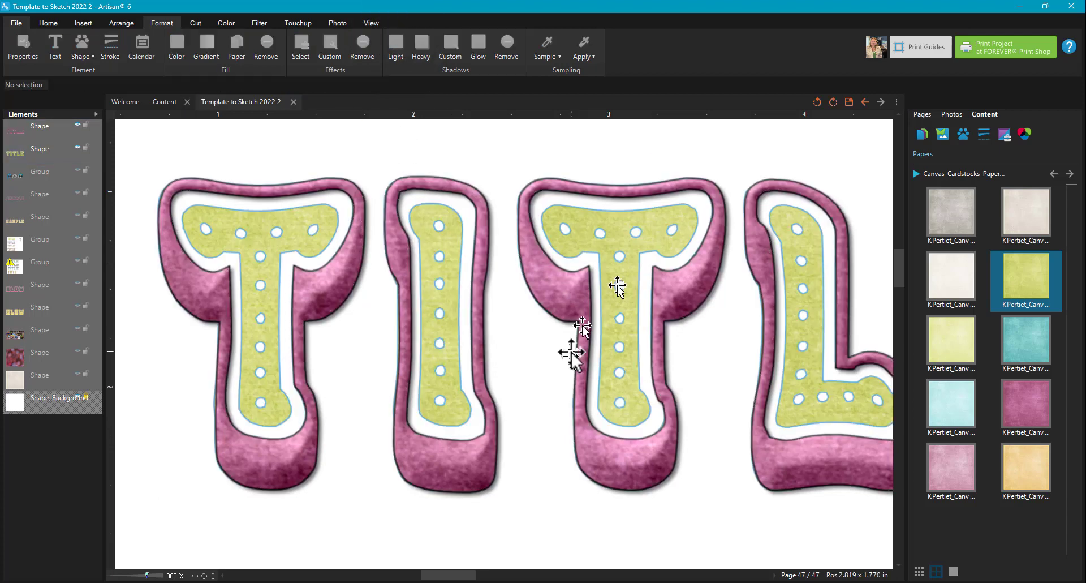
scroll(571, 501, "down", 2)
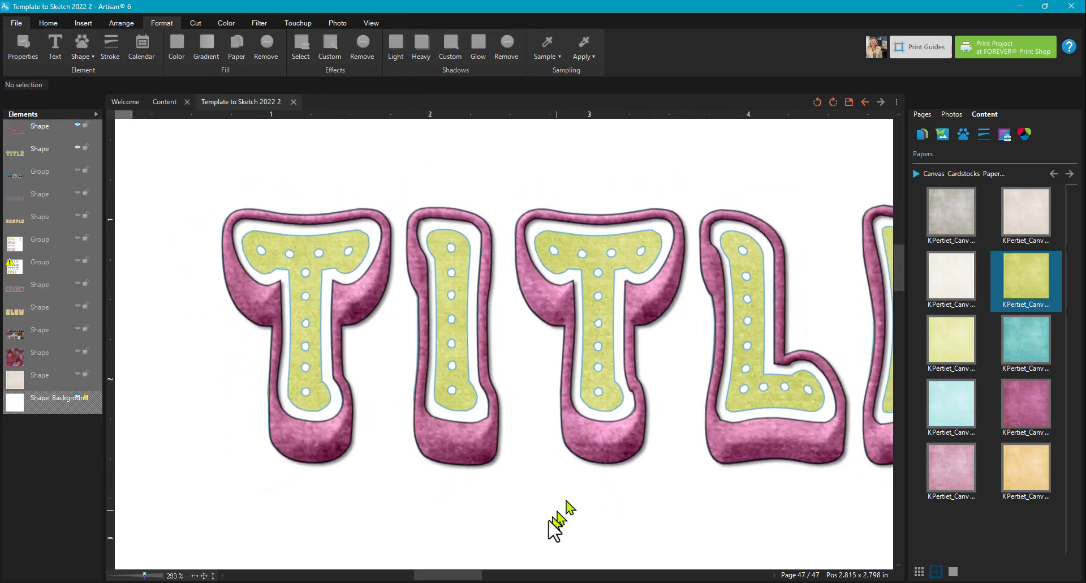
left_click_drag(461, 574, 473, 576)
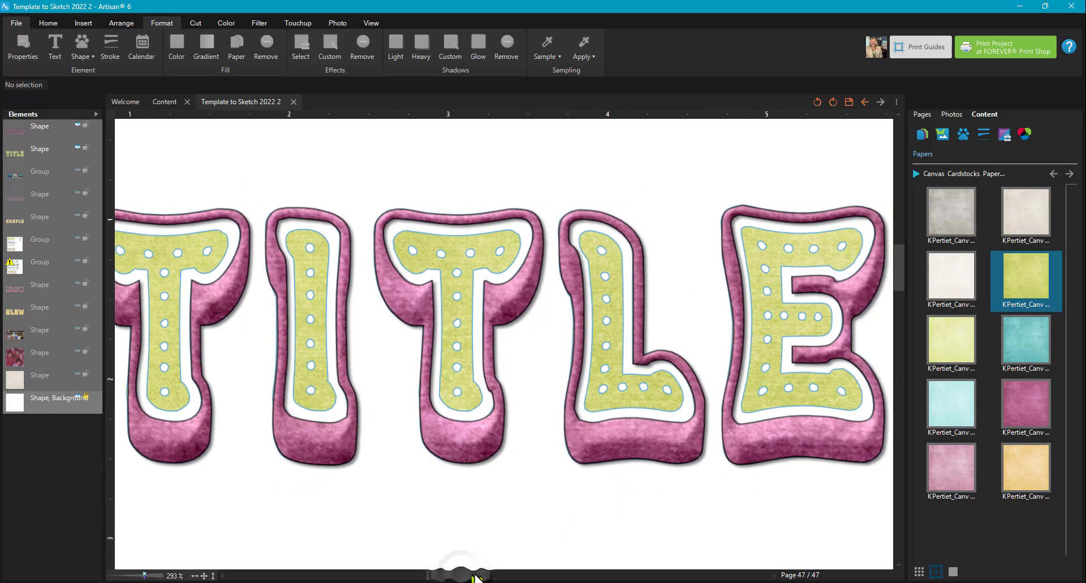
scroll(531, 420, "down", 3)
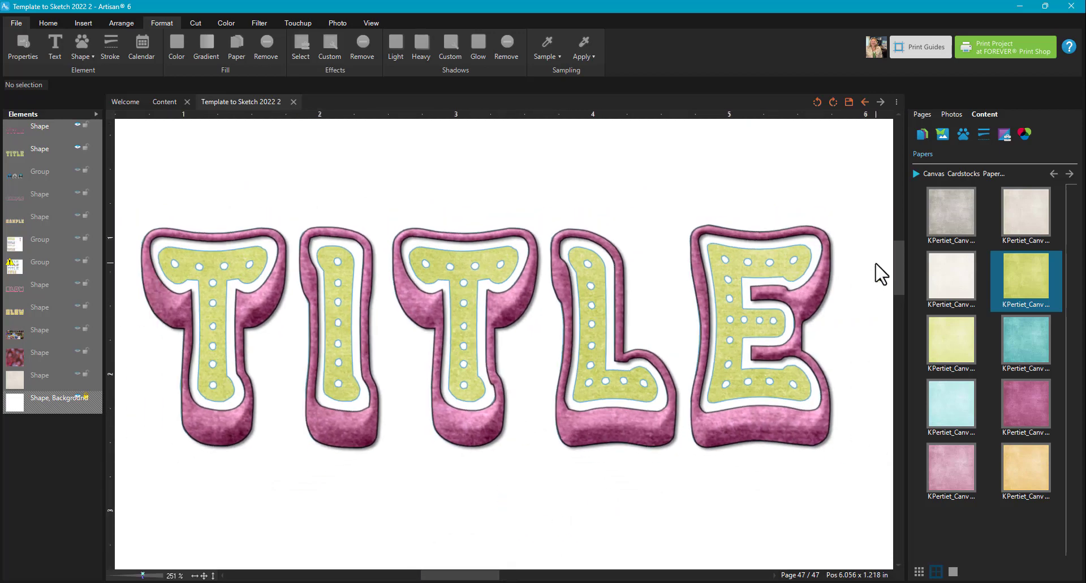
Start a new text shape reading TITLE in the layered font Cimice, in the empty area below the first title
left_click_drag(899, 260, 901, 299)
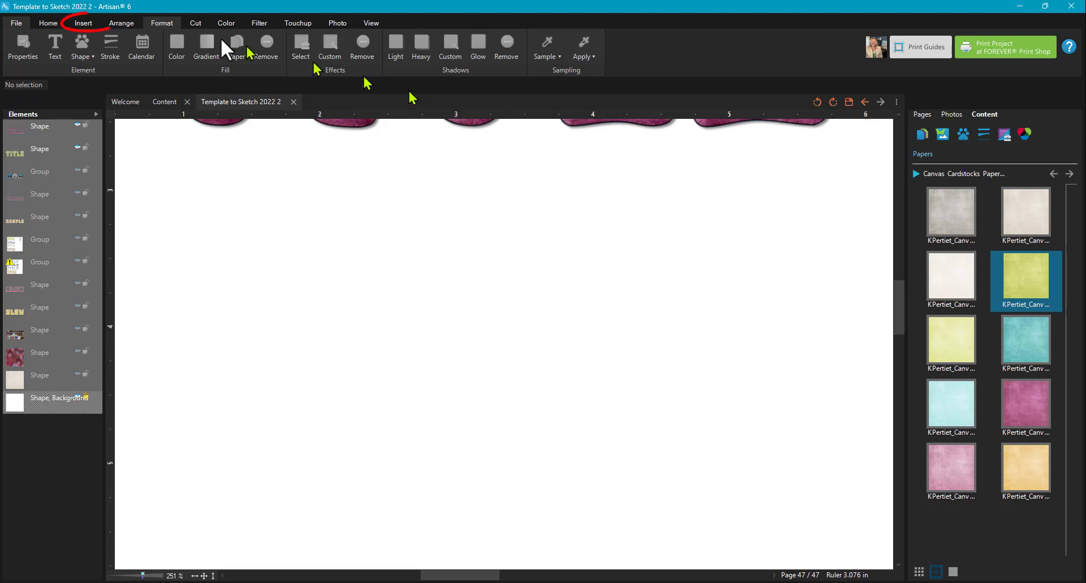
left_click(86, 23)
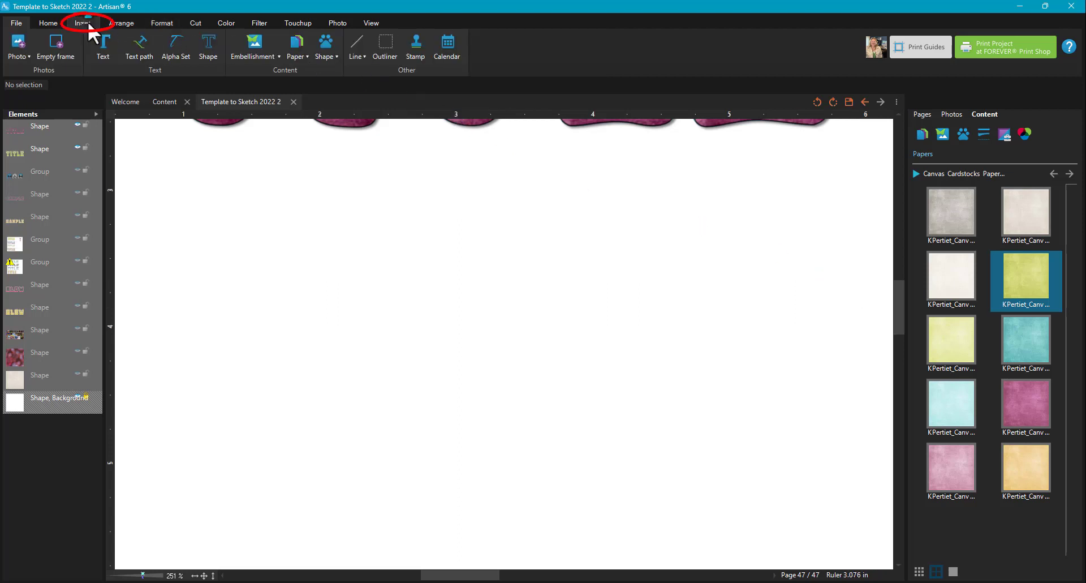
left_click(213, 50)
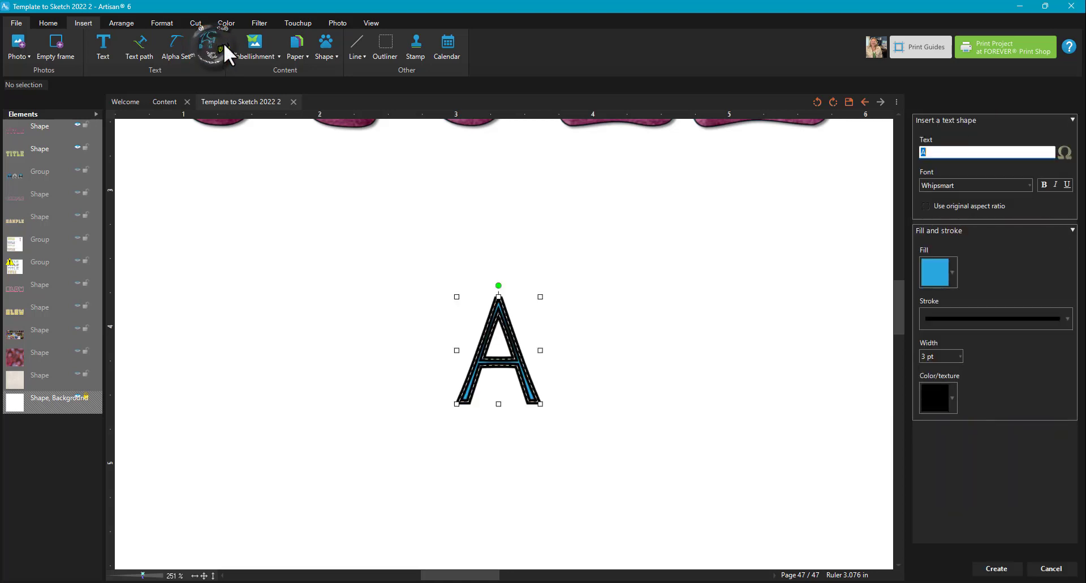
type("TITLE")
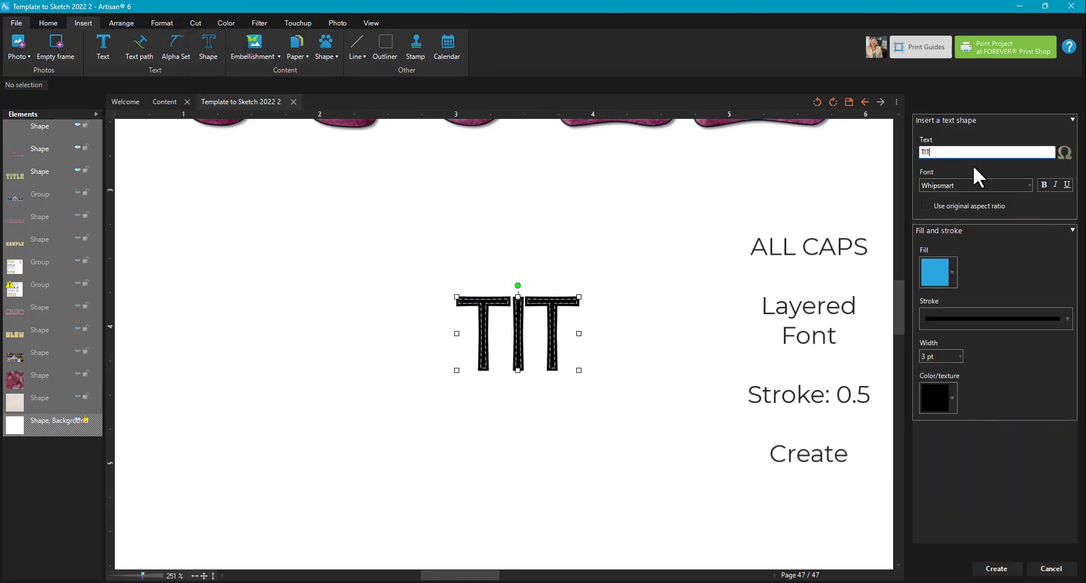
left_click(1017, 184)
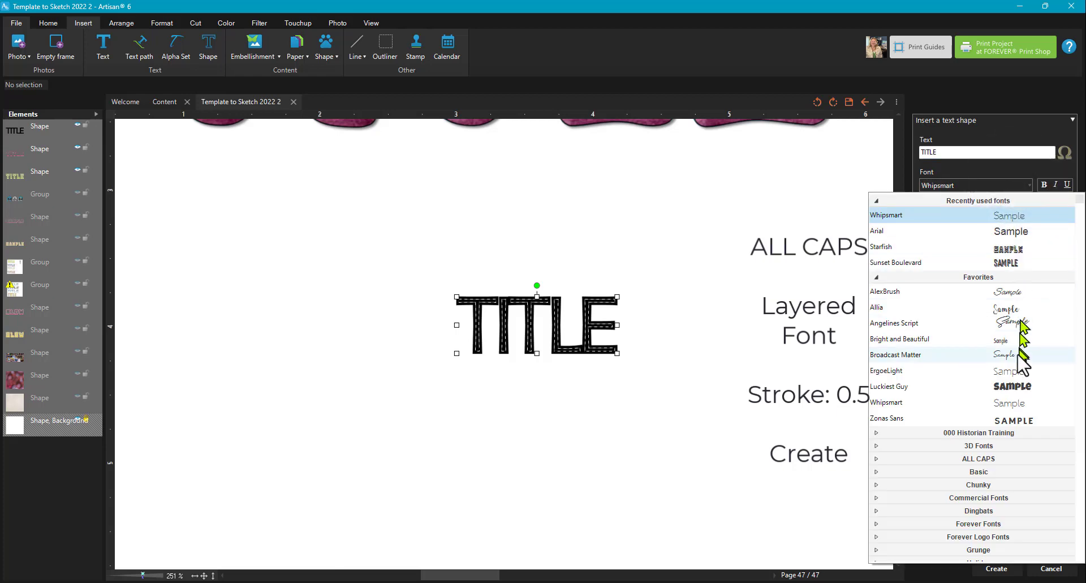
scroll(973, 498, "down", 10)
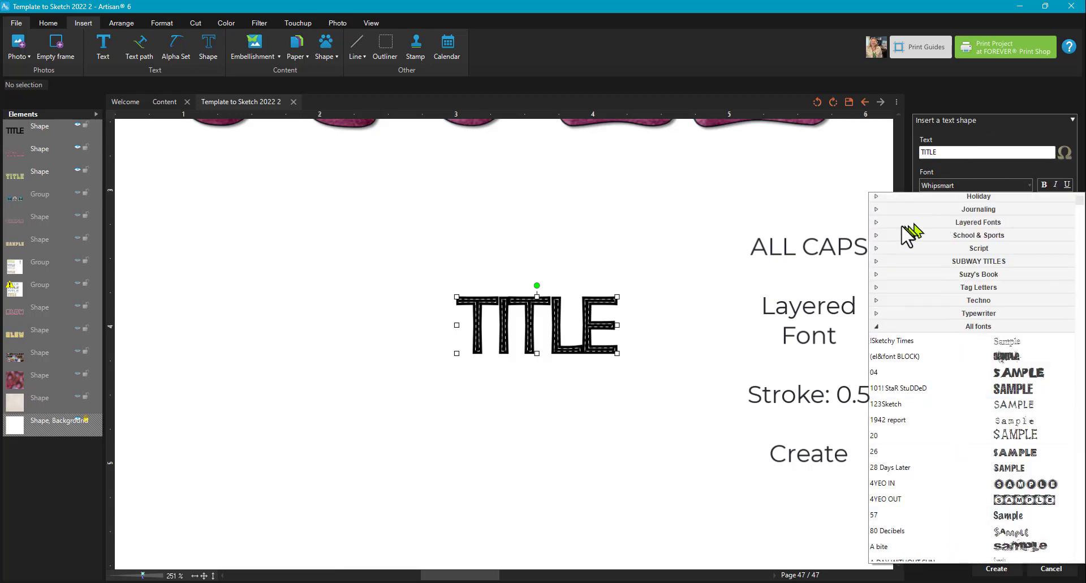
left_click(877, 222)
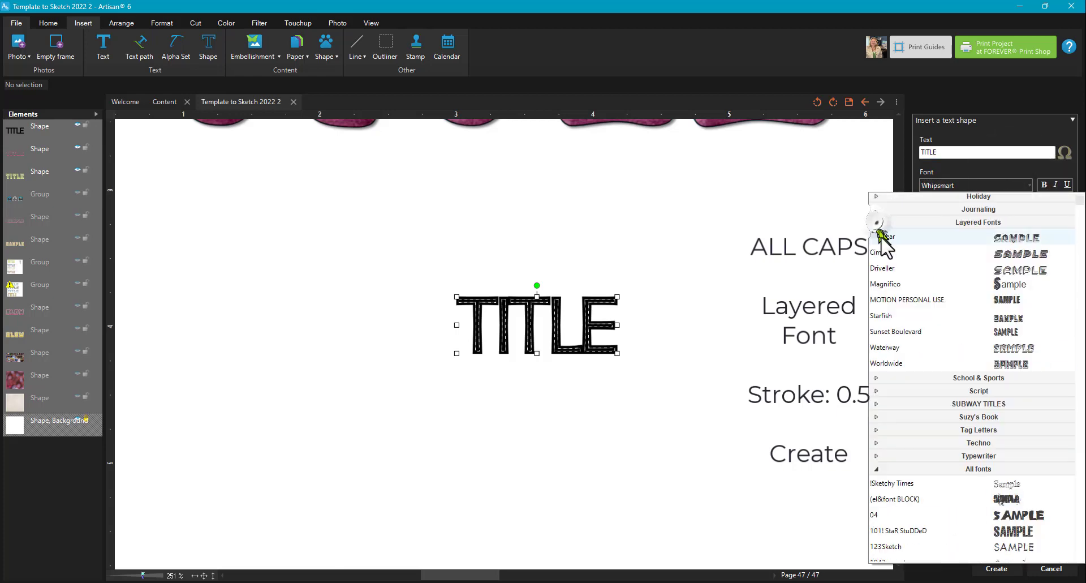
left_click(885, 262)
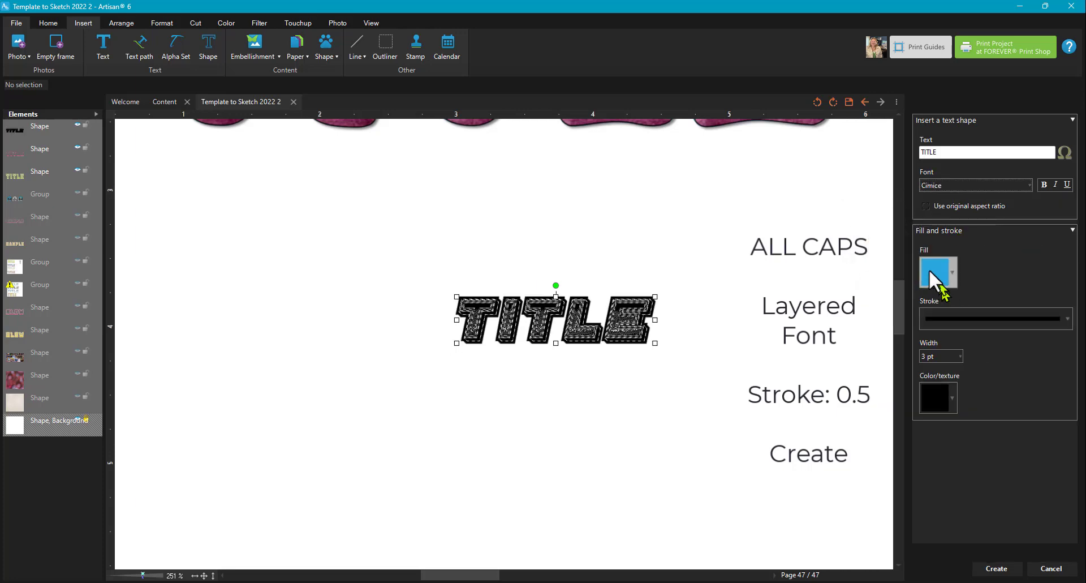
Give the new TITLE a 0.5 pt stroke, place it below the first title enlarged to about 7.73 by 1.67 inches, and create it
left_click(960, 358)
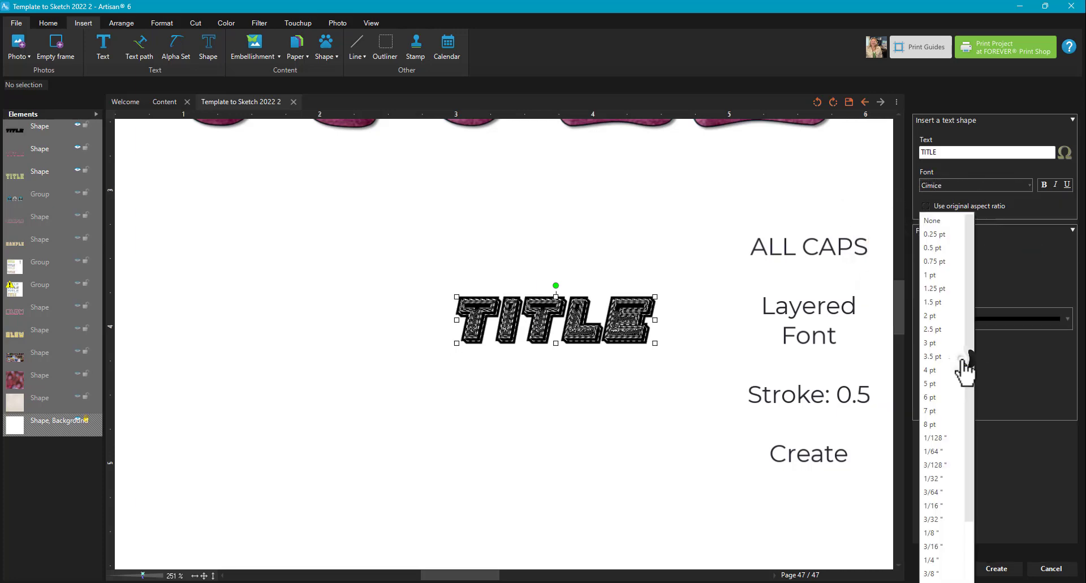
left_click(938, 246)
left_click_drag(642, 333, 345, 232)
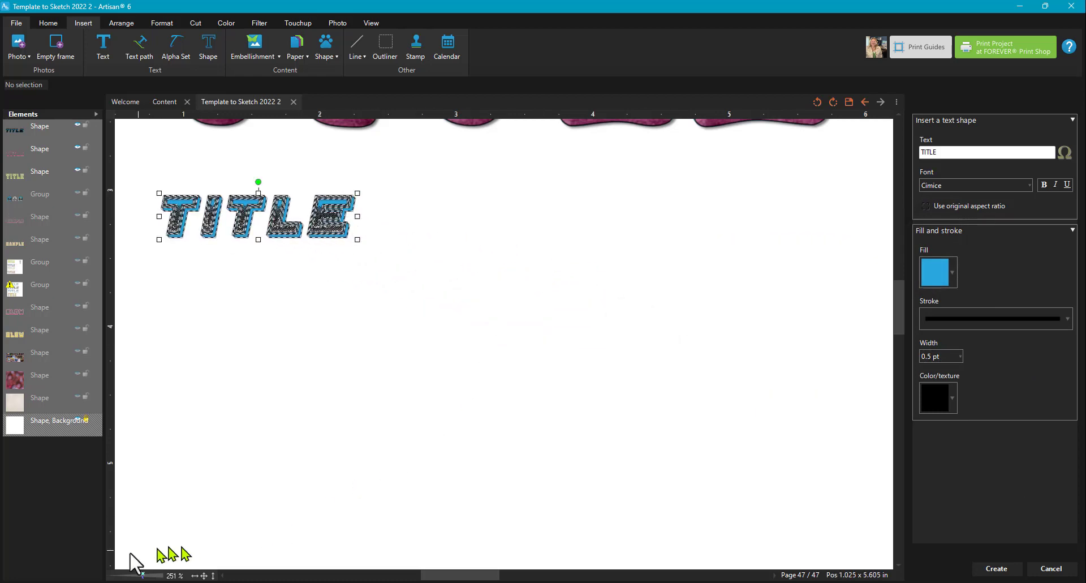
left_click(169, 573)
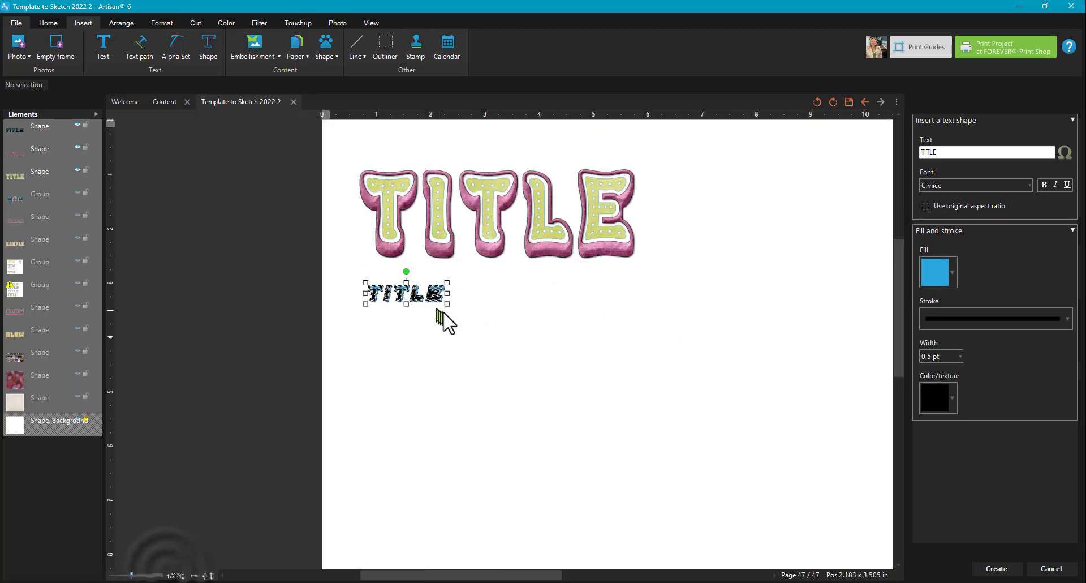
left_click_drag(451, 304, 790, 378)
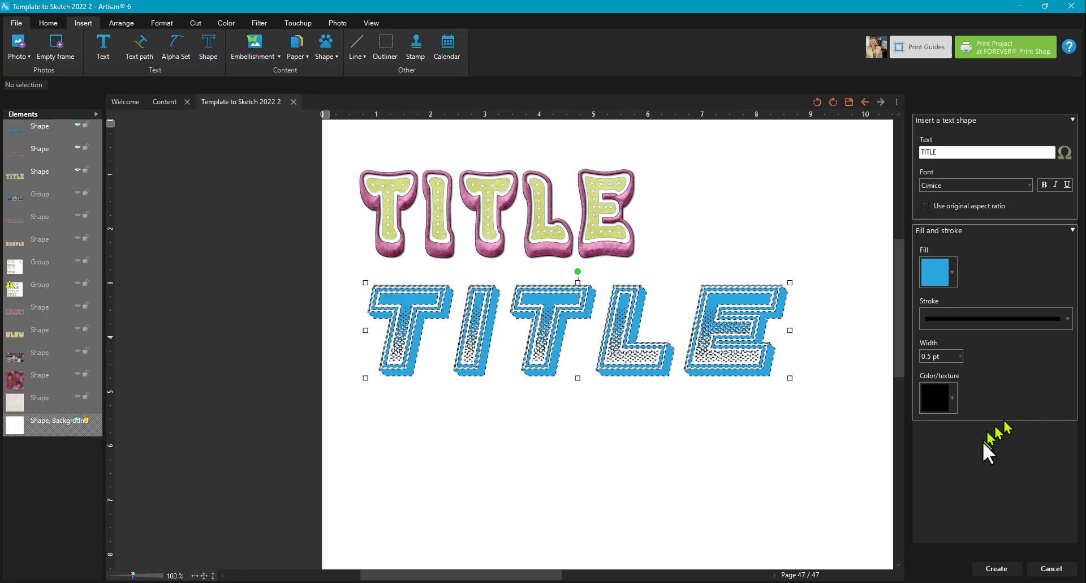
left_click(1000, 568)
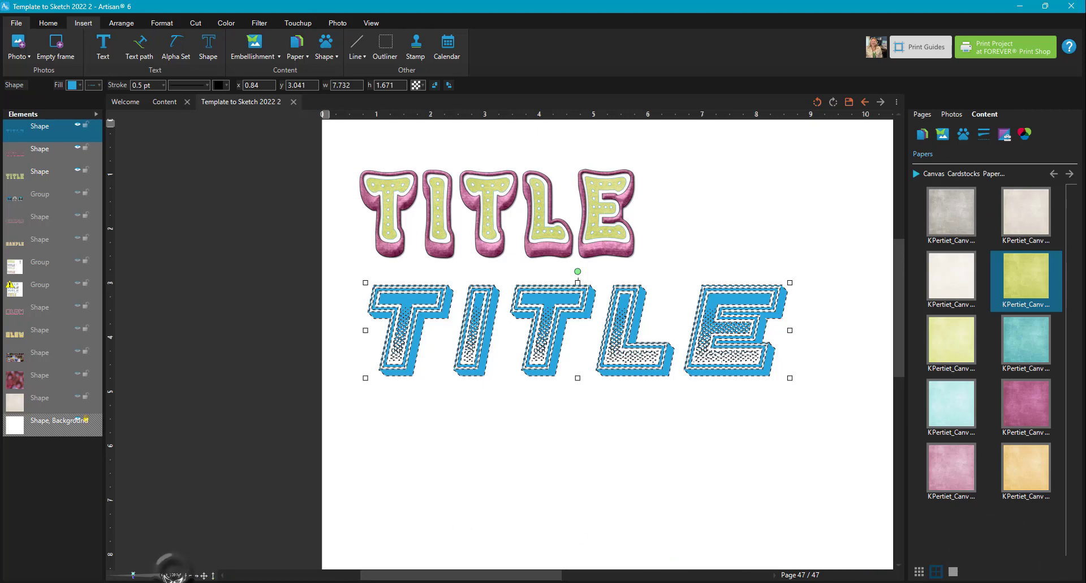
Generate an outline shape from the blue TITLE with the Outliner and set its stroke to 0.5 pt
left_click(142, 575)
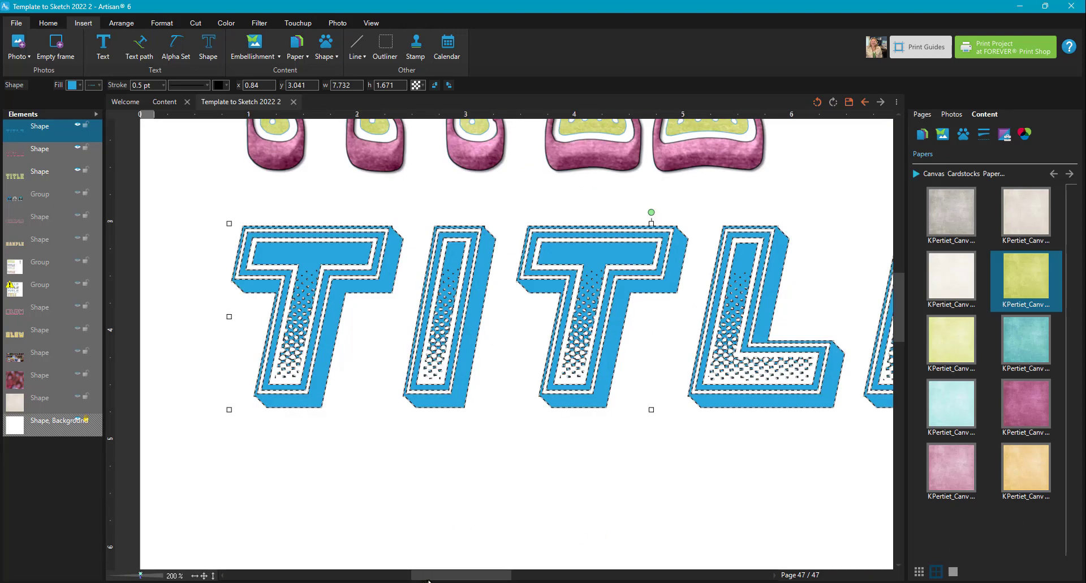
left_click_drag(428, 578, 452, 578)
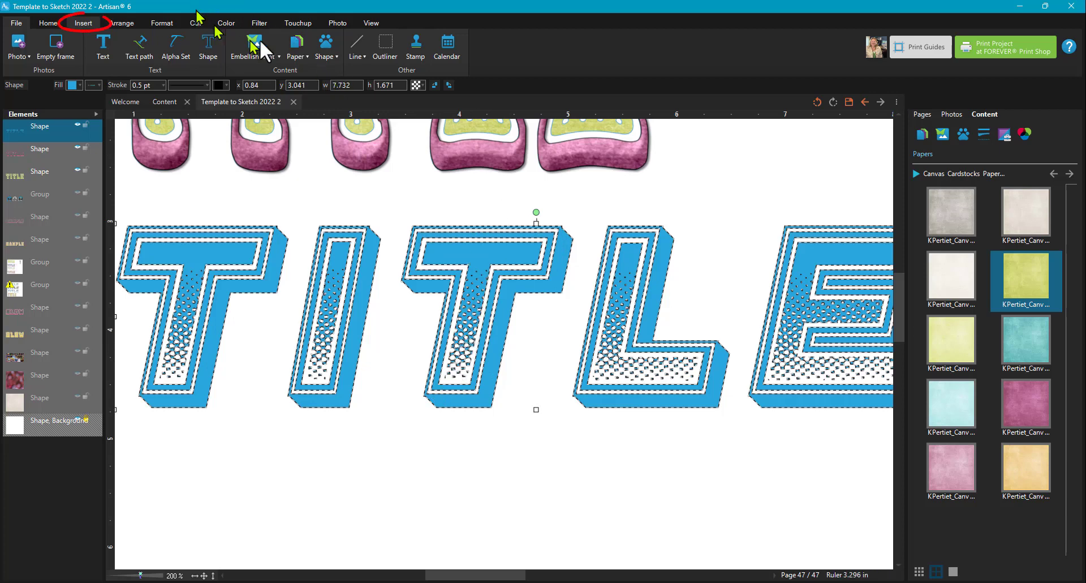
left_click(388, 40)
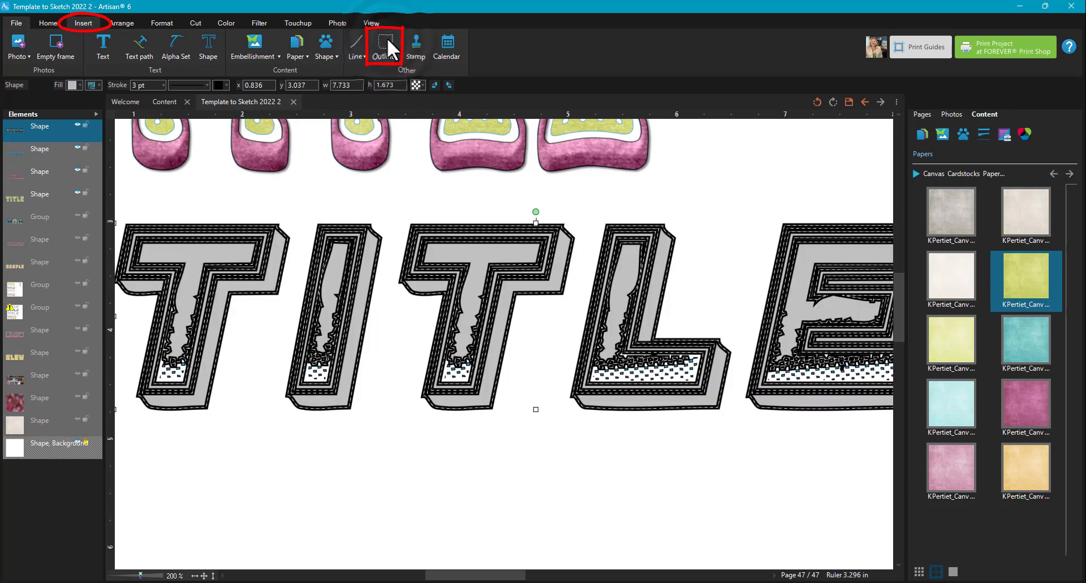
left_click(161, 85)
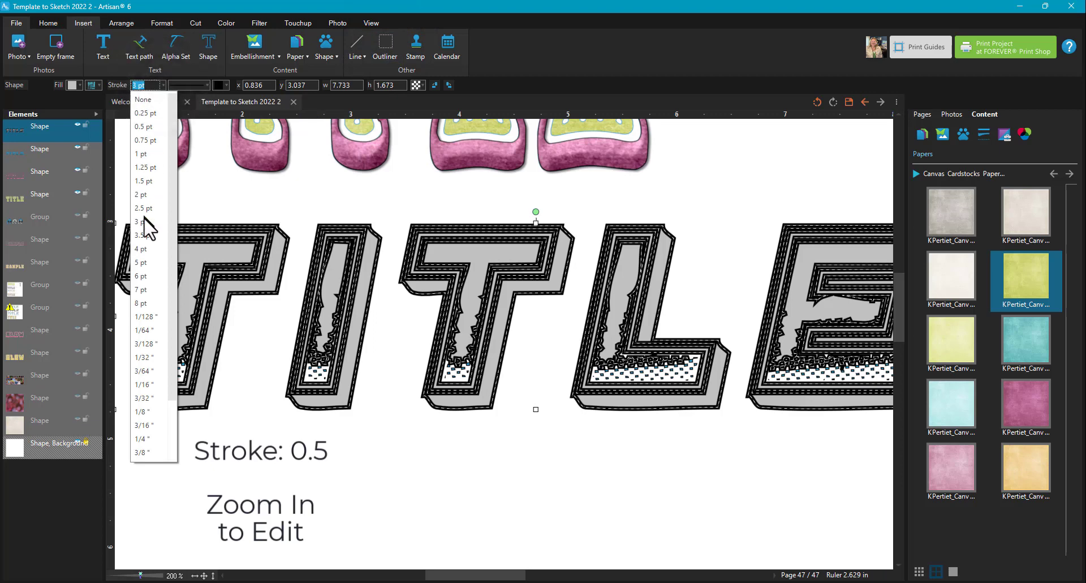
left_click(148, 126)
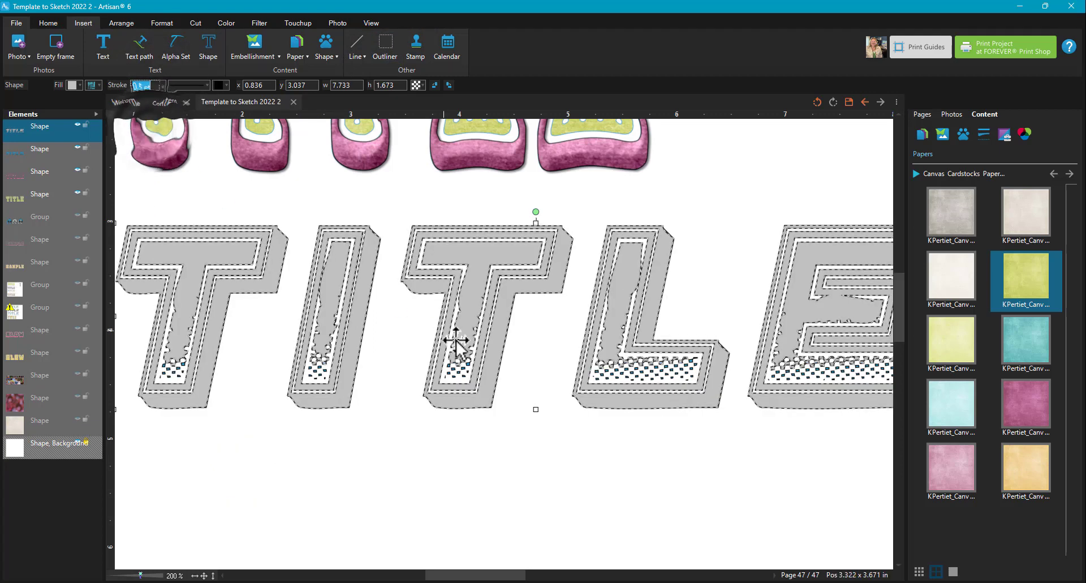
Move the grey outline up off the blue TITLE to compare the two shapes, and move it back over the original
scroll(260, 510, "up", 3)
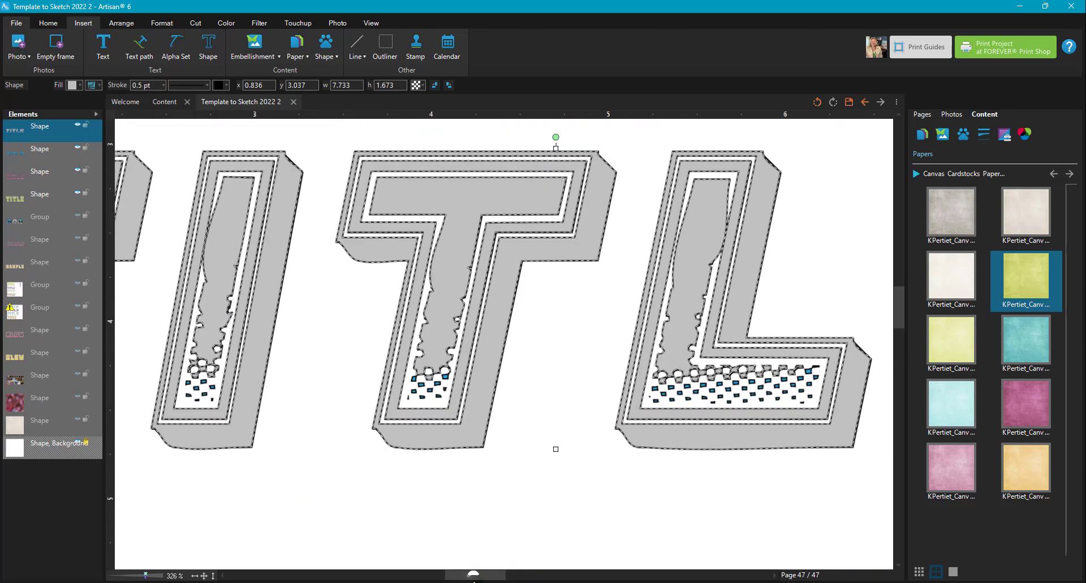
left_click(443, 575)
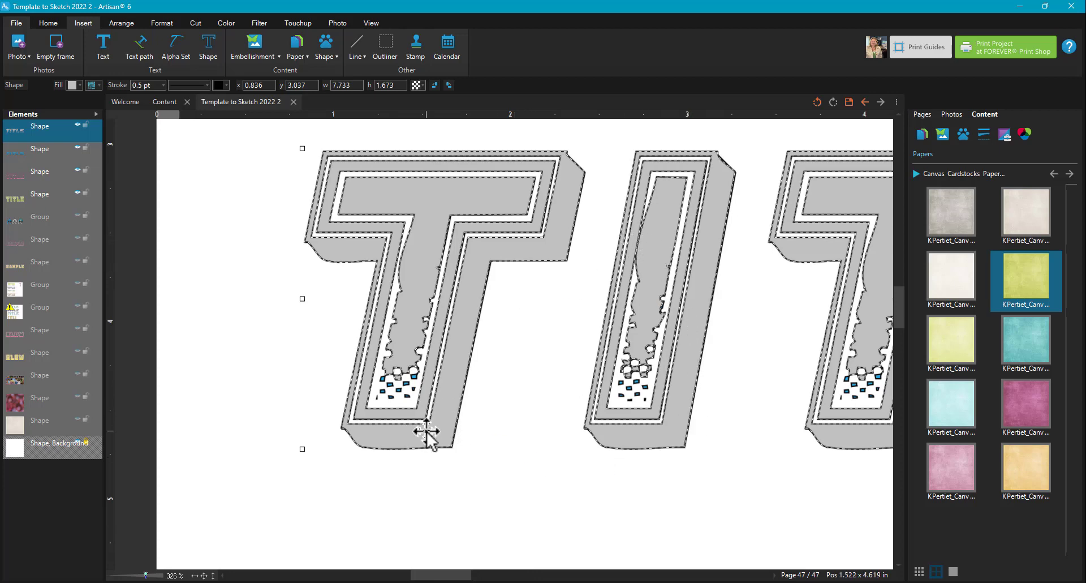
left_click_drag(427, 433, 435, 384)
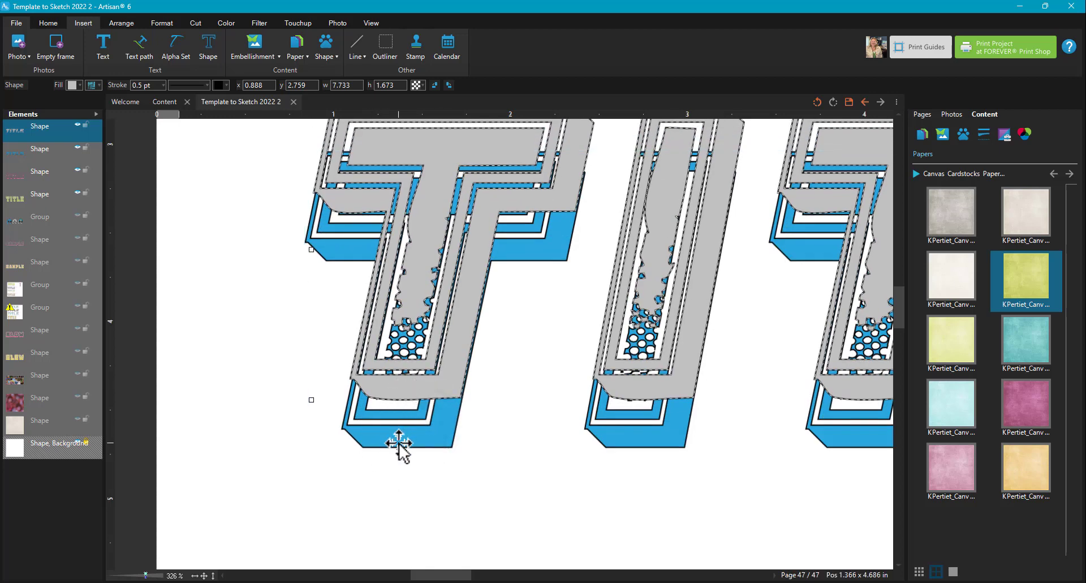
left_click_drag(406, 383, 400, 434)
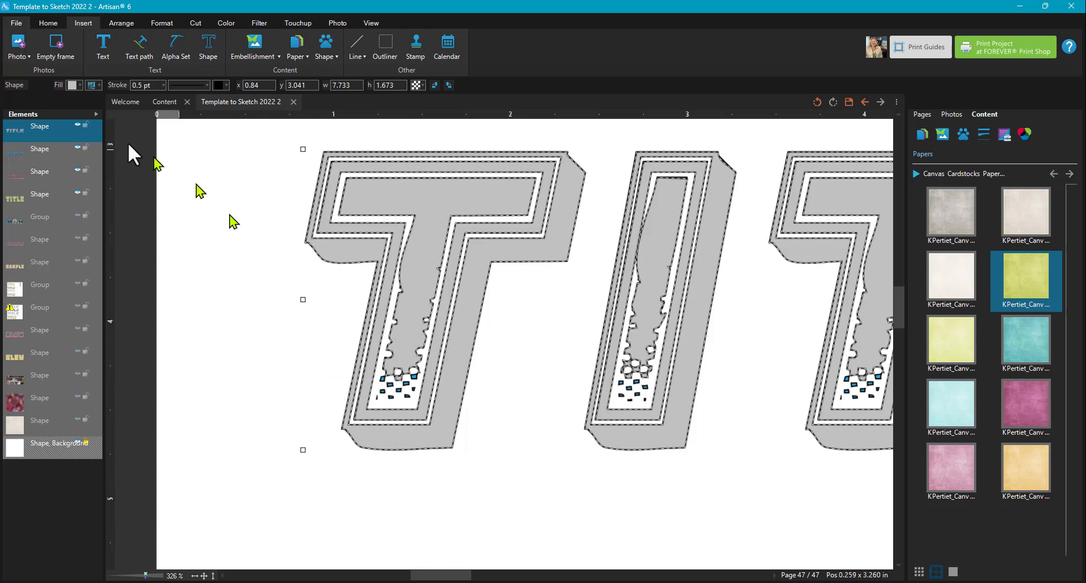
Align the grey outline and the blue TITLE on each other by their horizontal and vertical centres
left_click(31, 158, "ctrl")
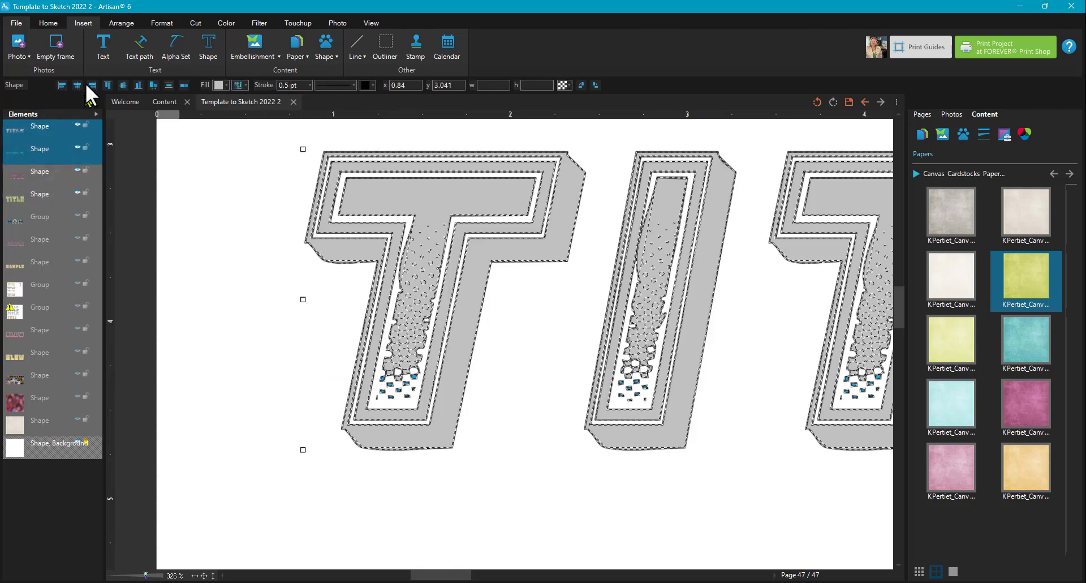
left_click(78, 84)
left_click(121, 85)
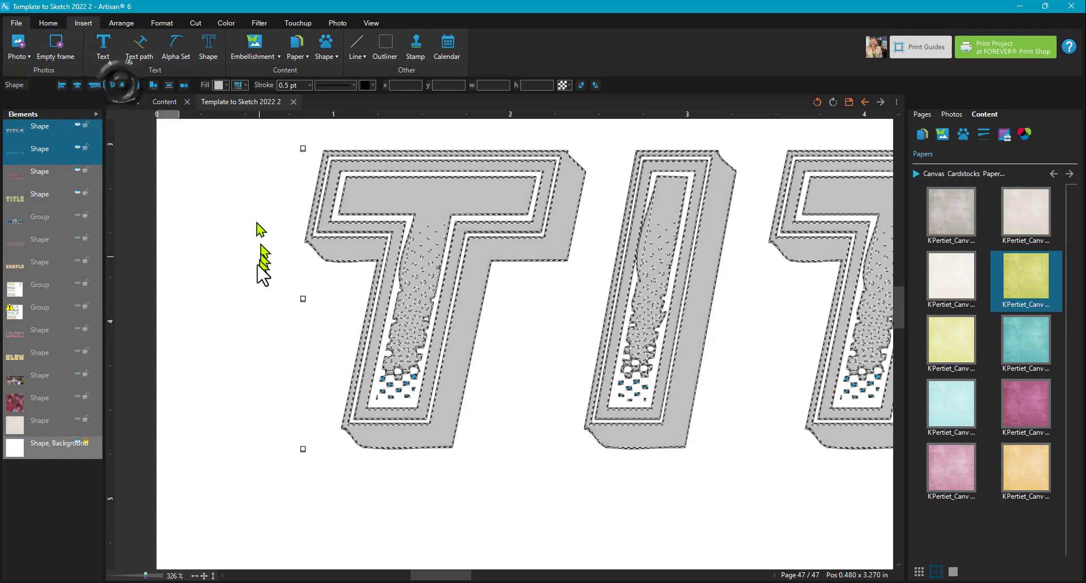
left_click(259, 289)
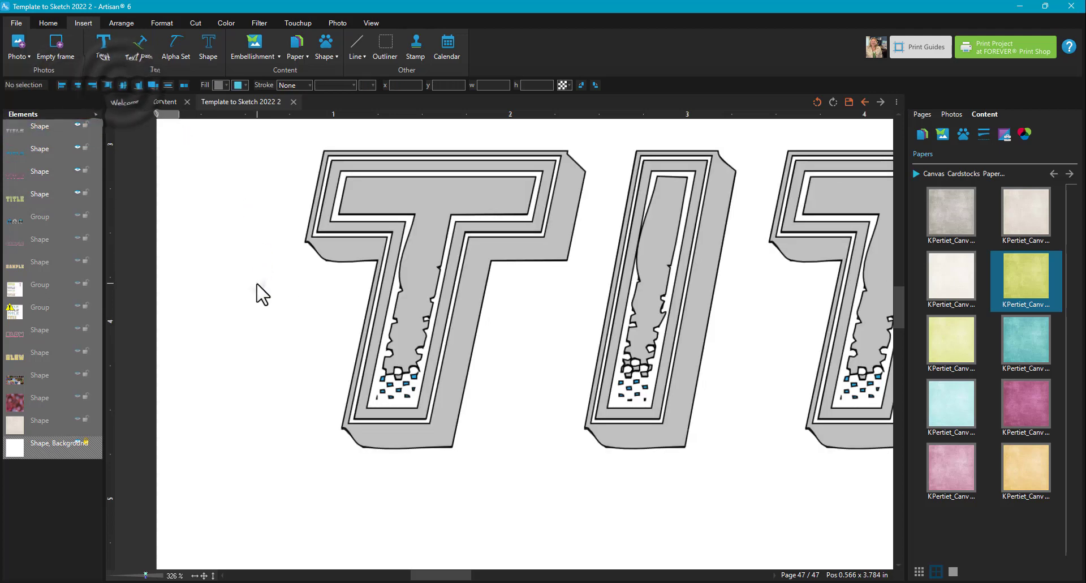
Open the grey outline for shape editing and make all segments of the first T's outer contour straight
left_click(401, 183)
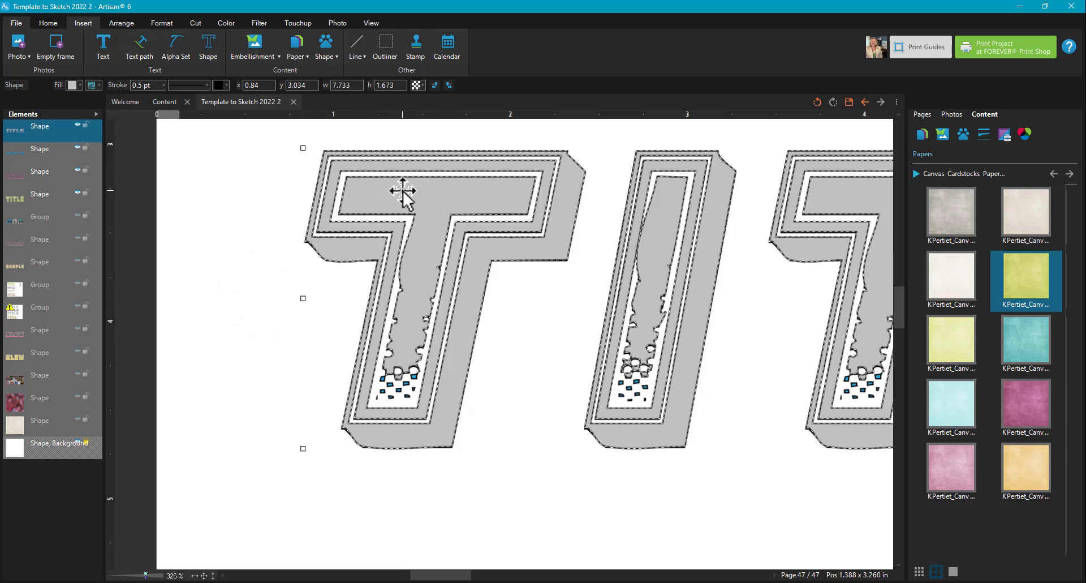
right_click(403, 193)
mouse_move(434, 210)
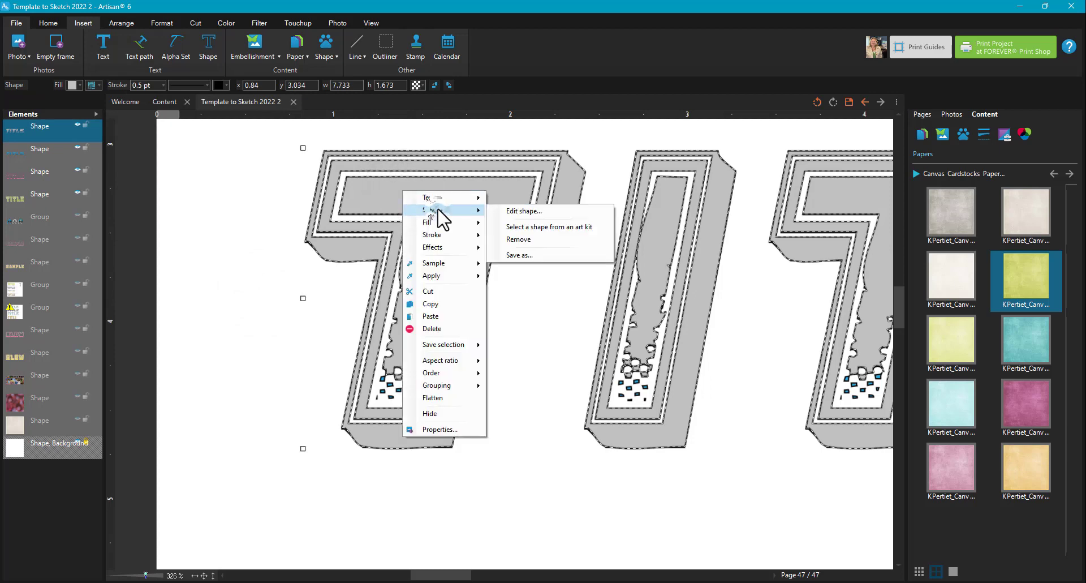
left_click(514, 212)
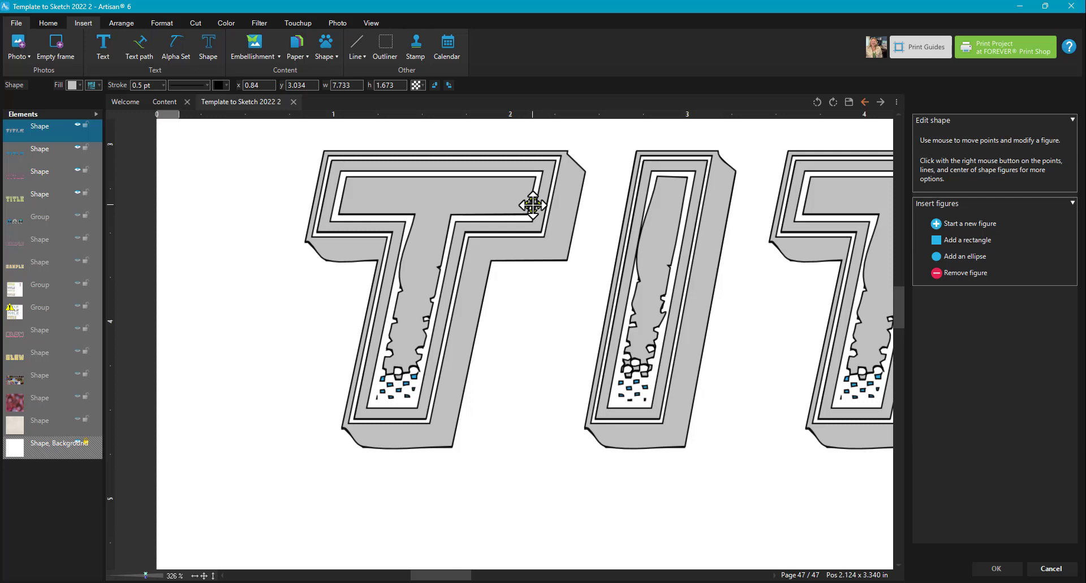
left_click(356, 243)
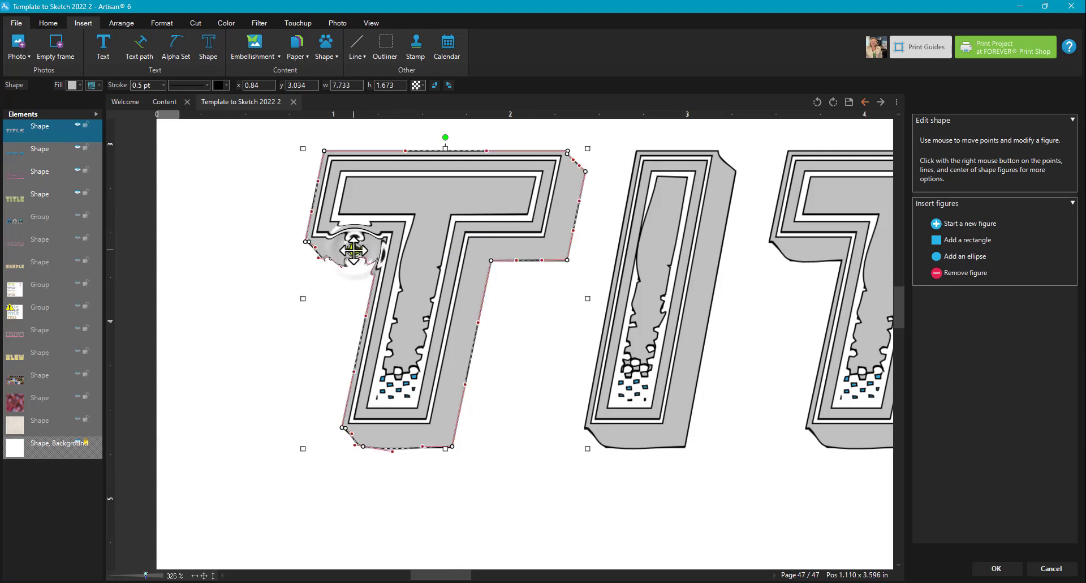
right_click(353, 250)
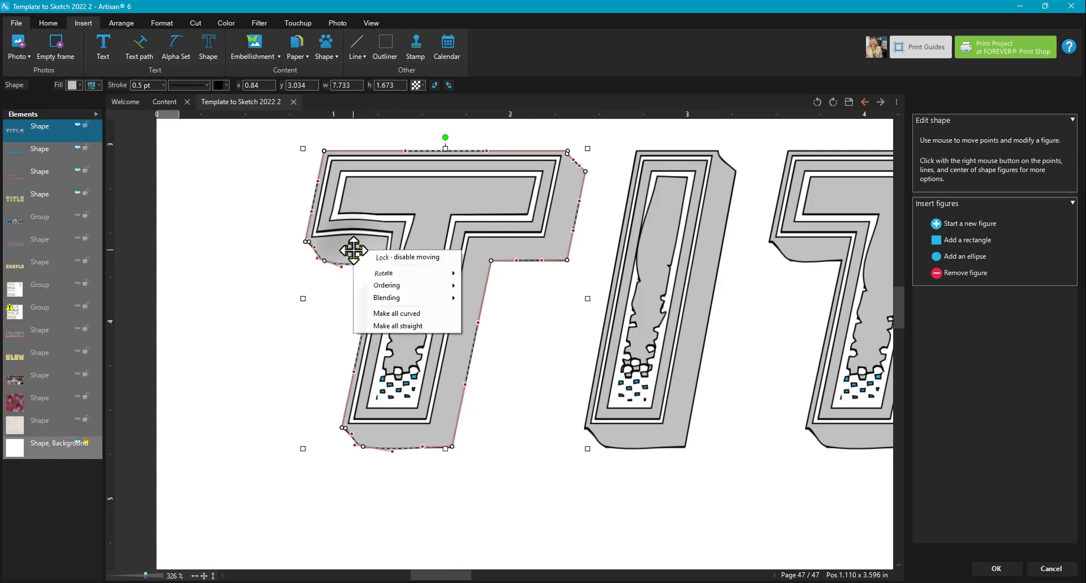
left_click(414, 326)
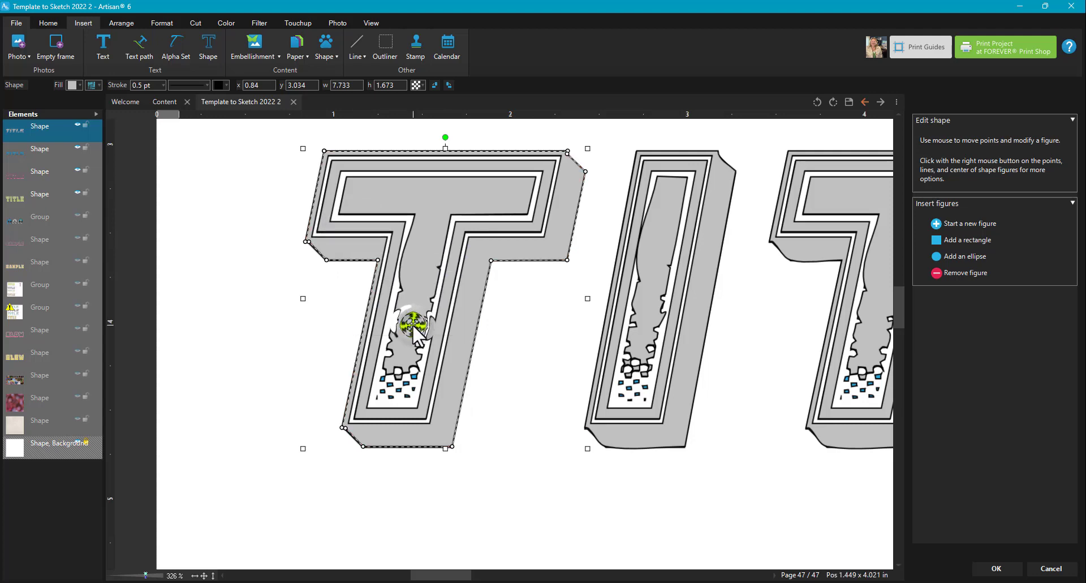
Make the outer contours of the I and the second T all straight
left_click(654, 441)
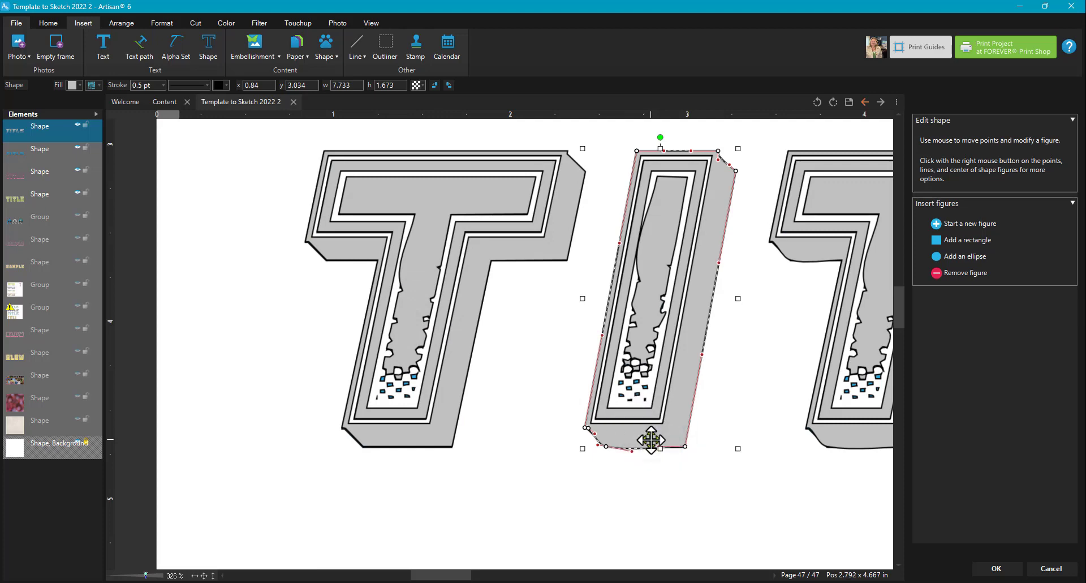
right_click(651, 439)
left_click(674, 514)
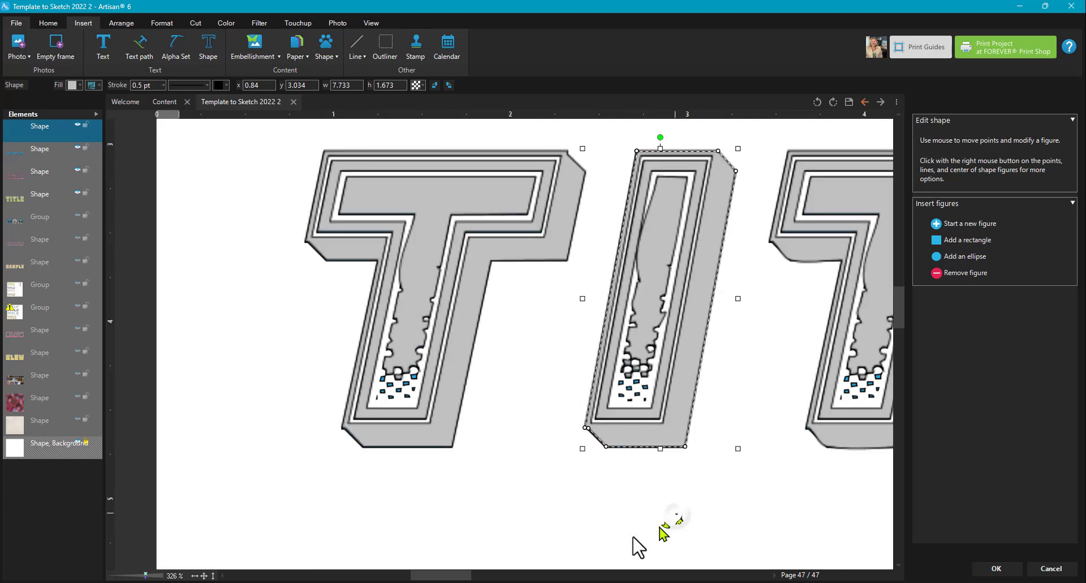
left_click_drag(444, 578, 478, 577)
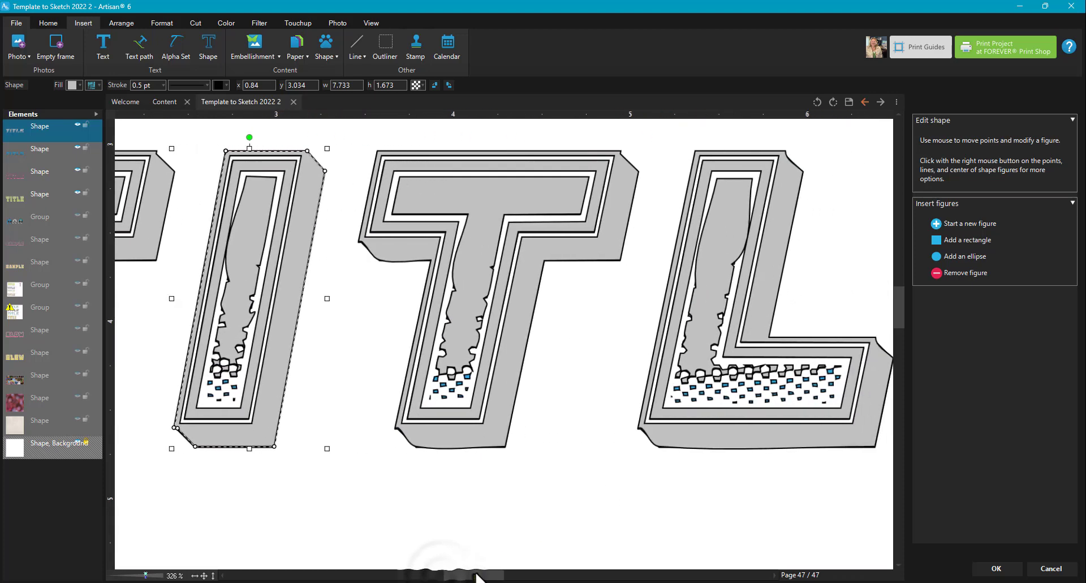
left_click(433, 438)
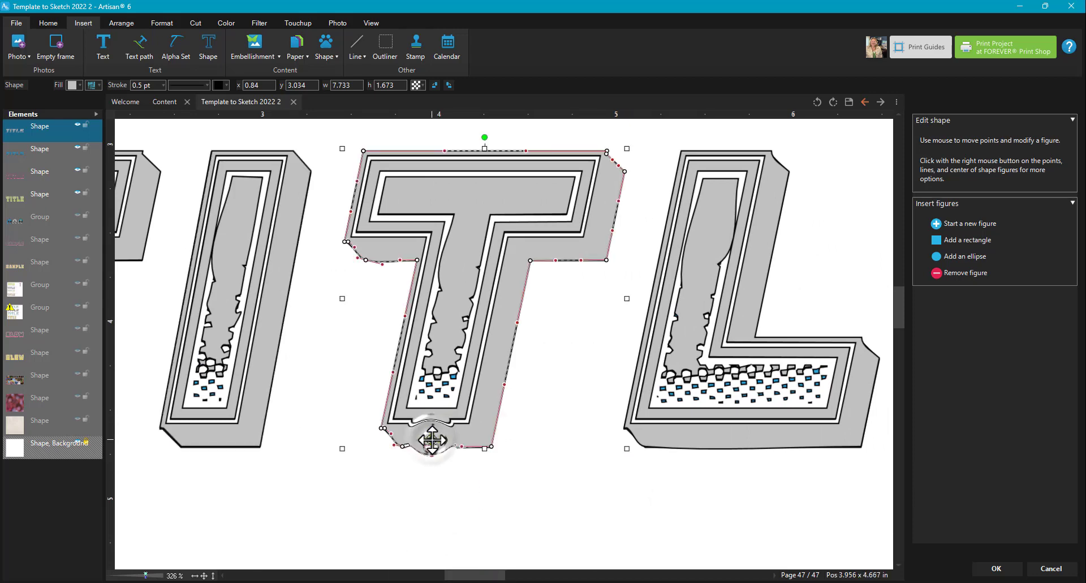
right_click(433, 440)
left_click(491, 518)
Make the outer contours of the L and the E all straight
left_click(715, 442)
right_click(714, 442)
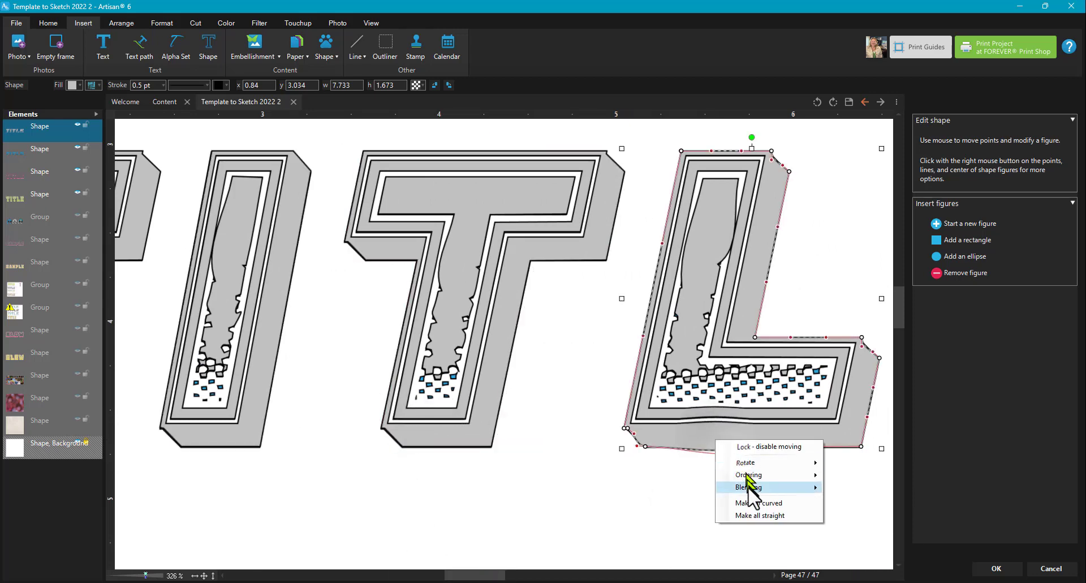
left_click(755, 516)
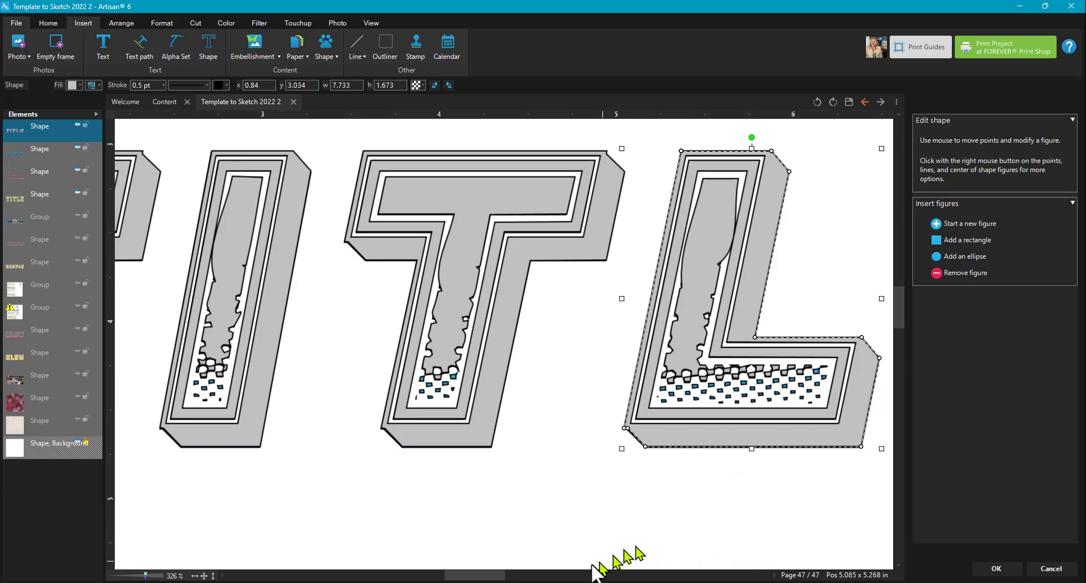
left_click_drag(458, 575, 492, 574)
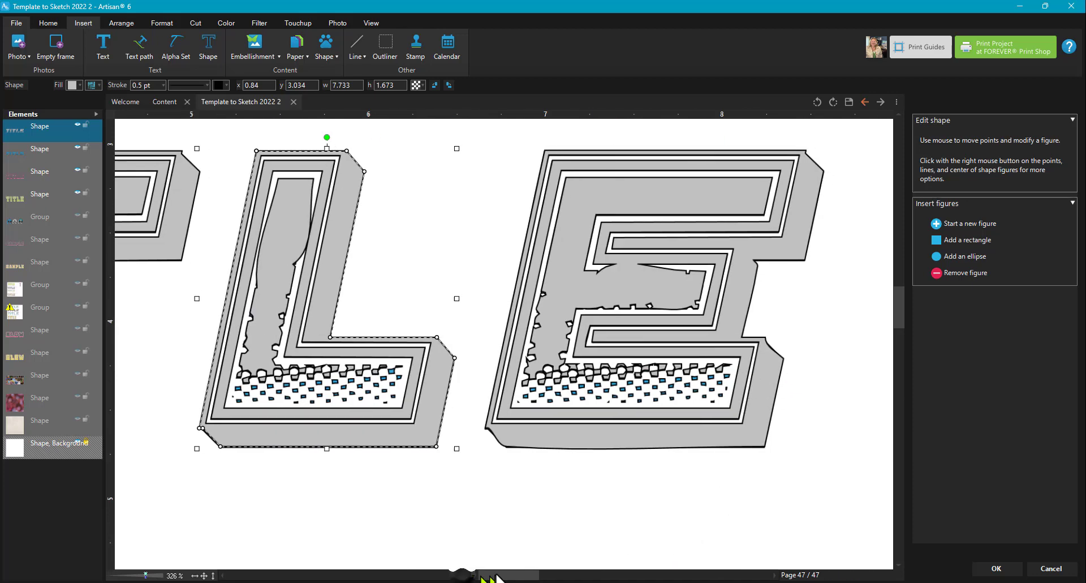
left_click(547, 438)
right_click(546, 438)
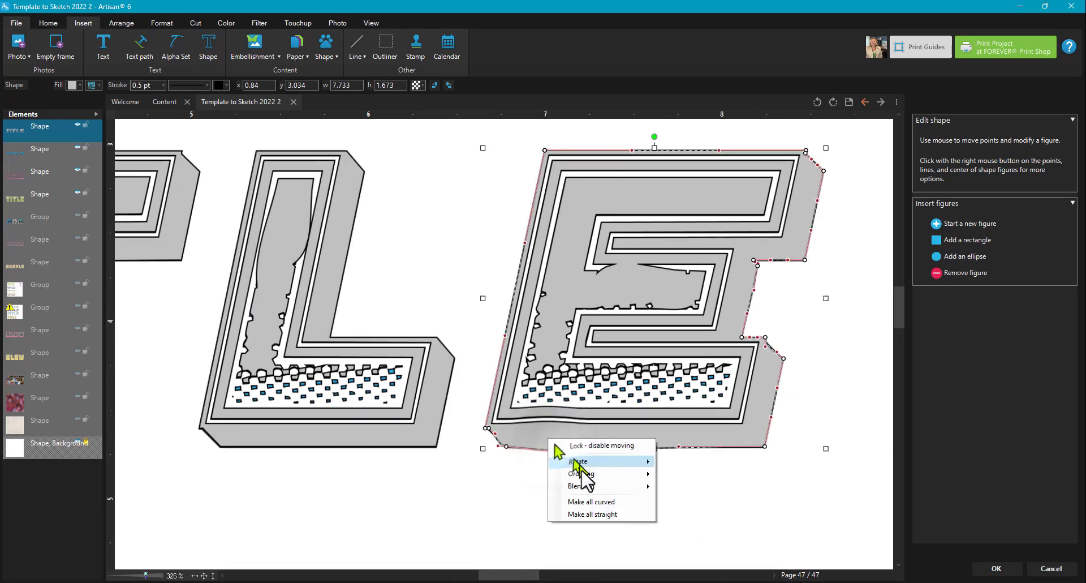
left_click(588, 516)
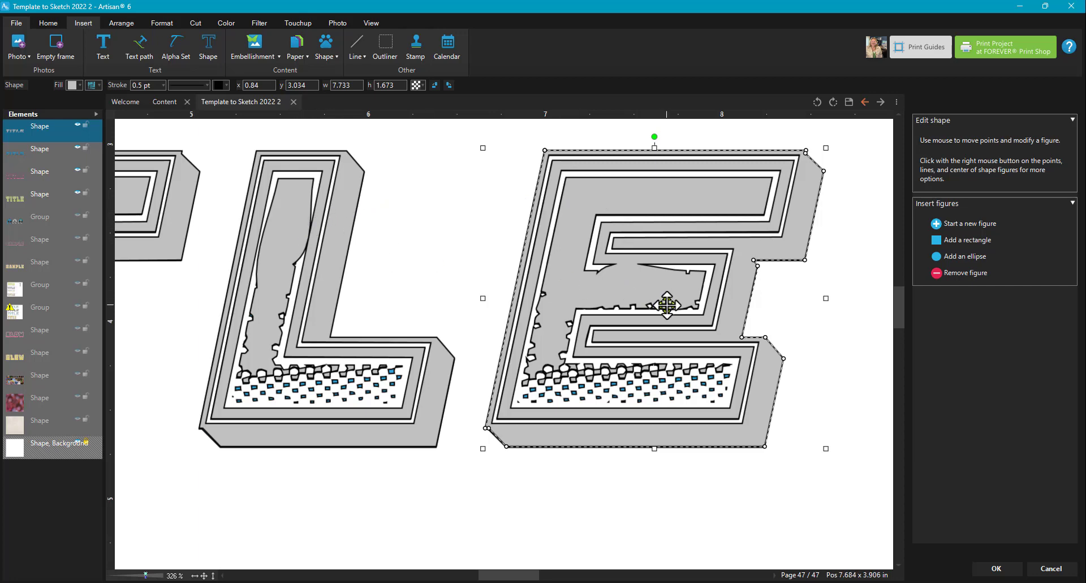
Remove the large inner grey figure covering the E's blue halftone fill
left_click(603, 289)
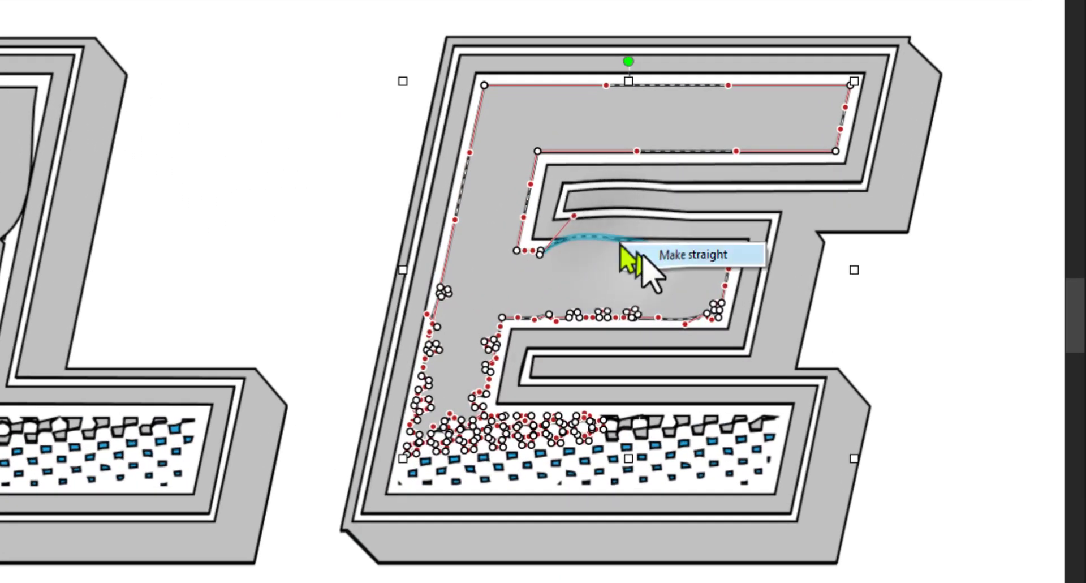
left_click(655, 256)
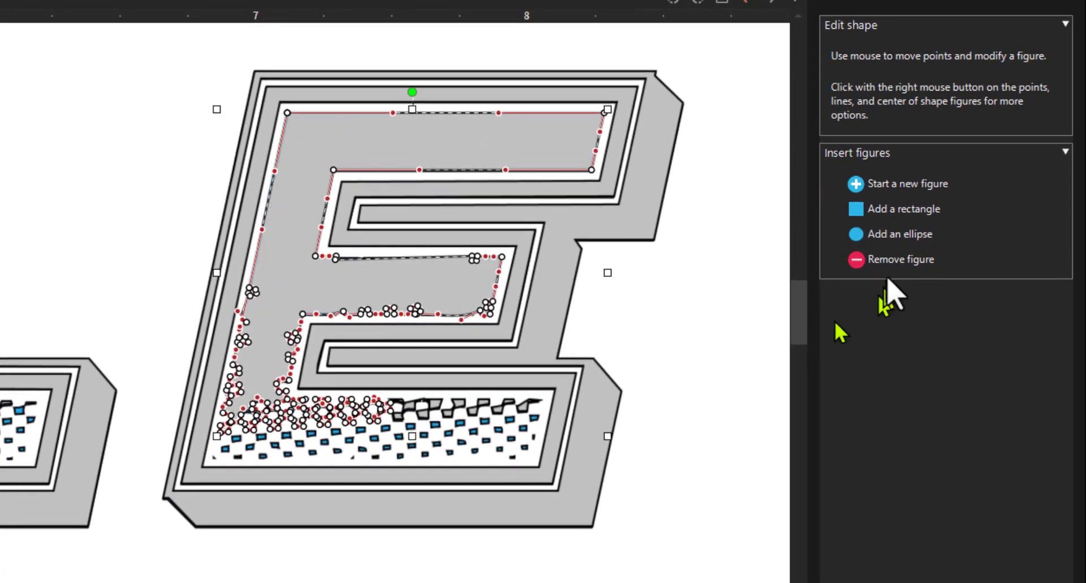
left_click(886, 260)
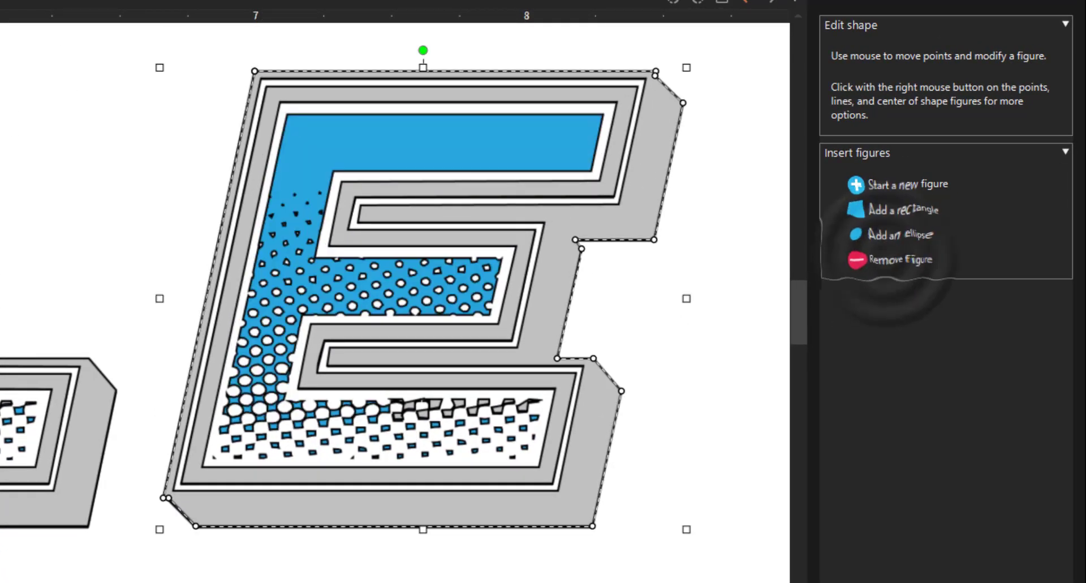
Remove five of the leftover grey figures one by one along the top of the halftone in the E's lower arm
scroll(193, 373, "up", 3)
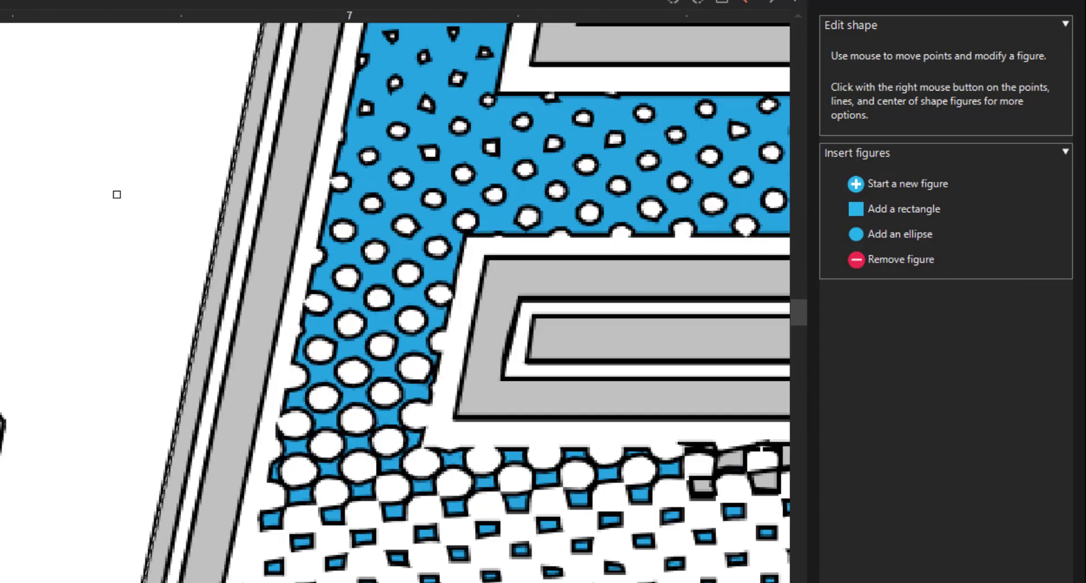
scroll(137, 242, "down", 2)
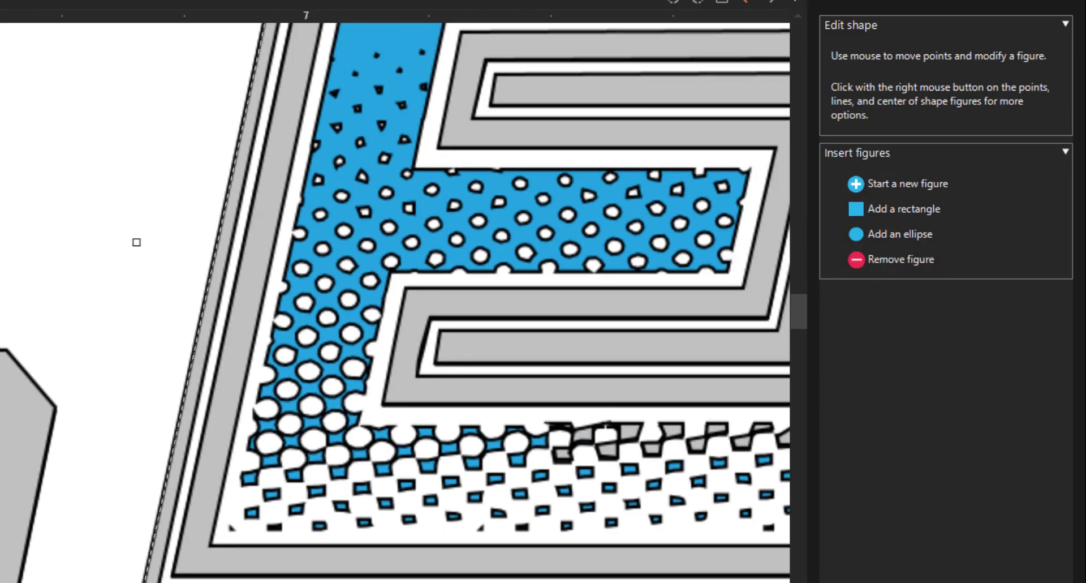
scroll(394, 302, "right", 5)
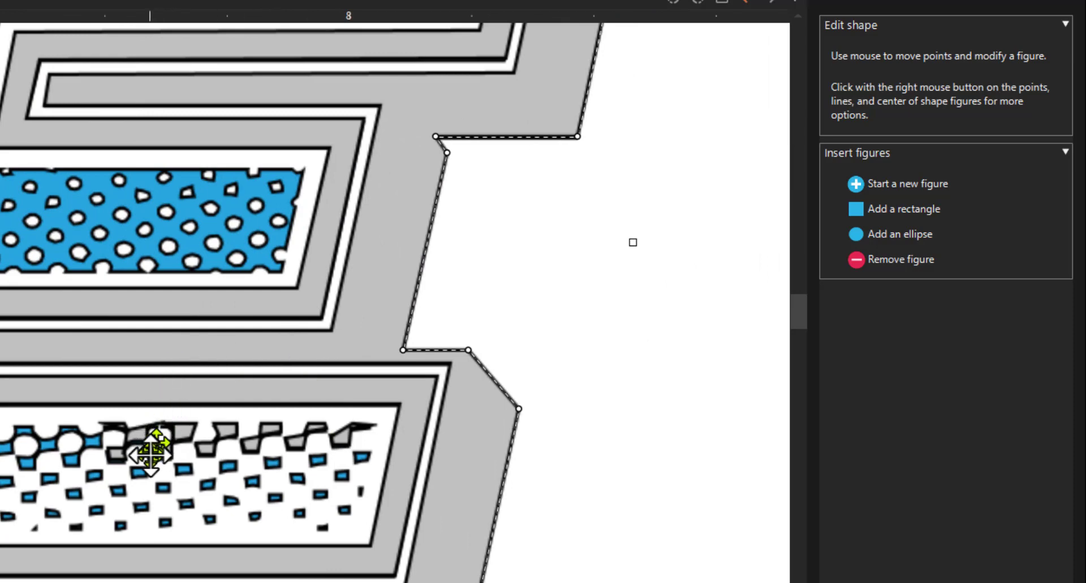
left_click(141, 437)
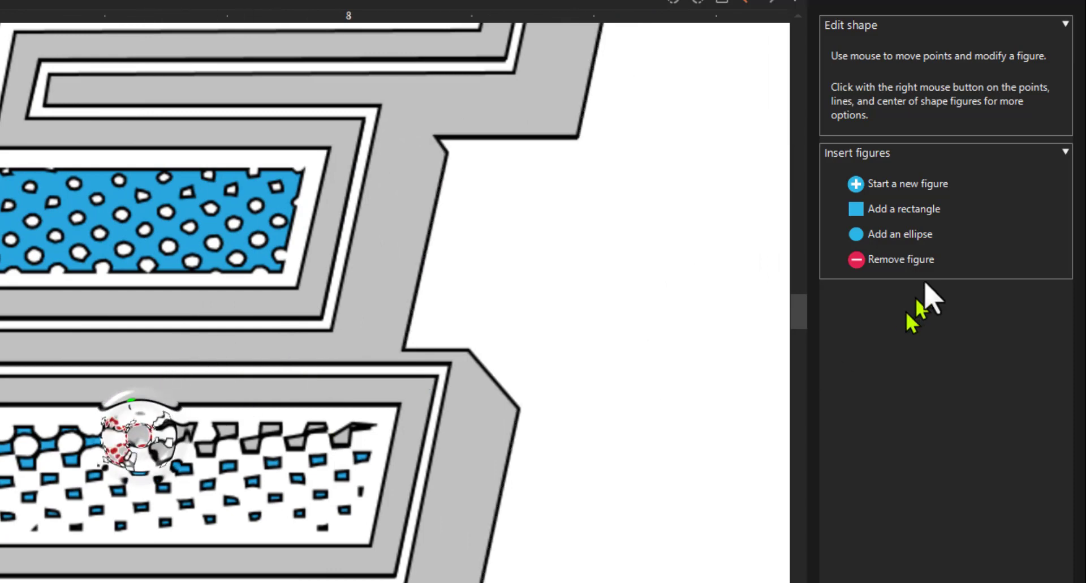
left_click(914, 258)
left_click(173, 441)
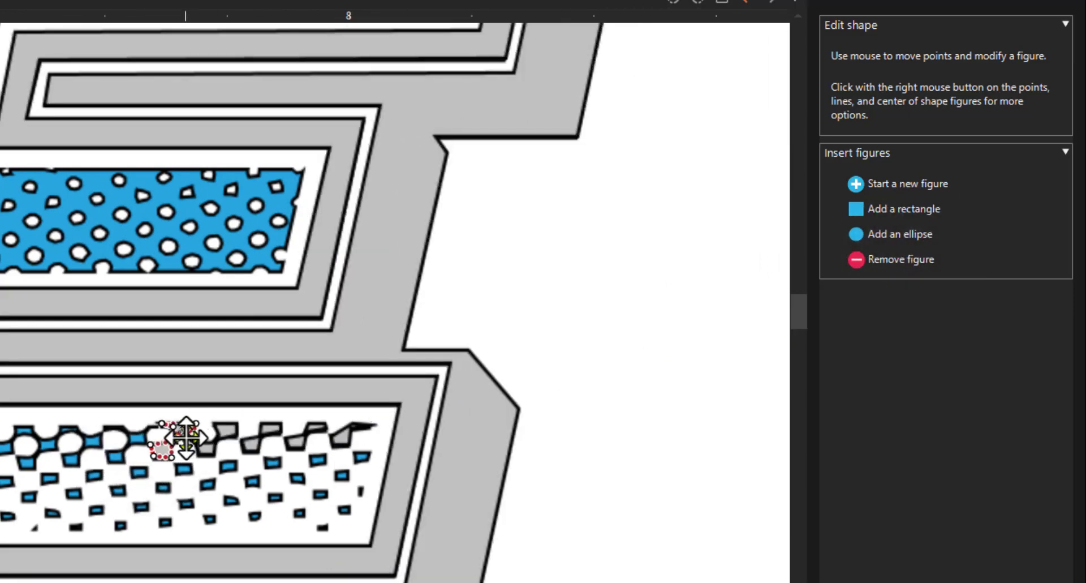
left_click(907, 258)
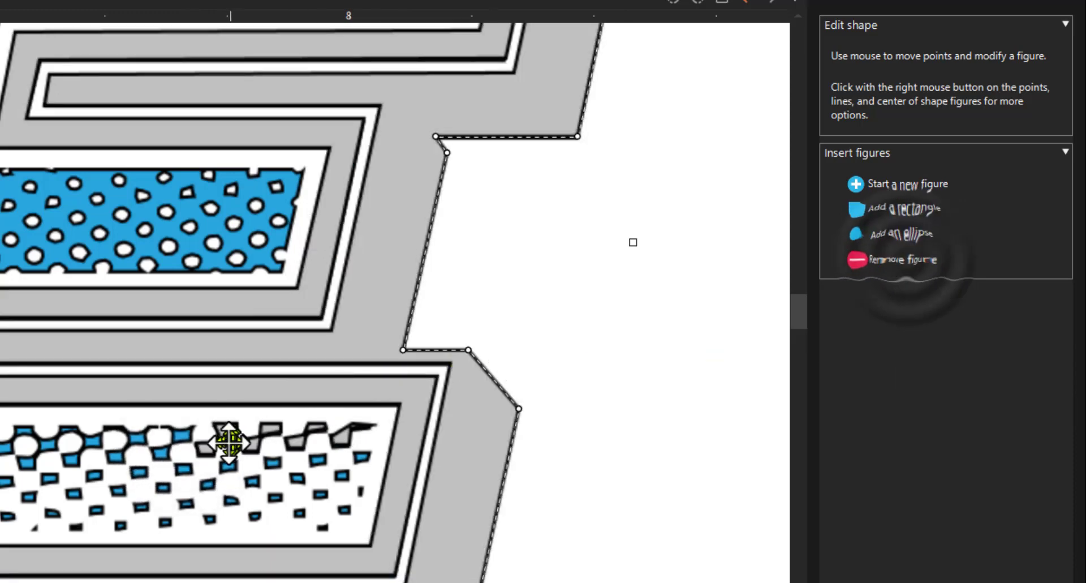
left_click(229, 430)
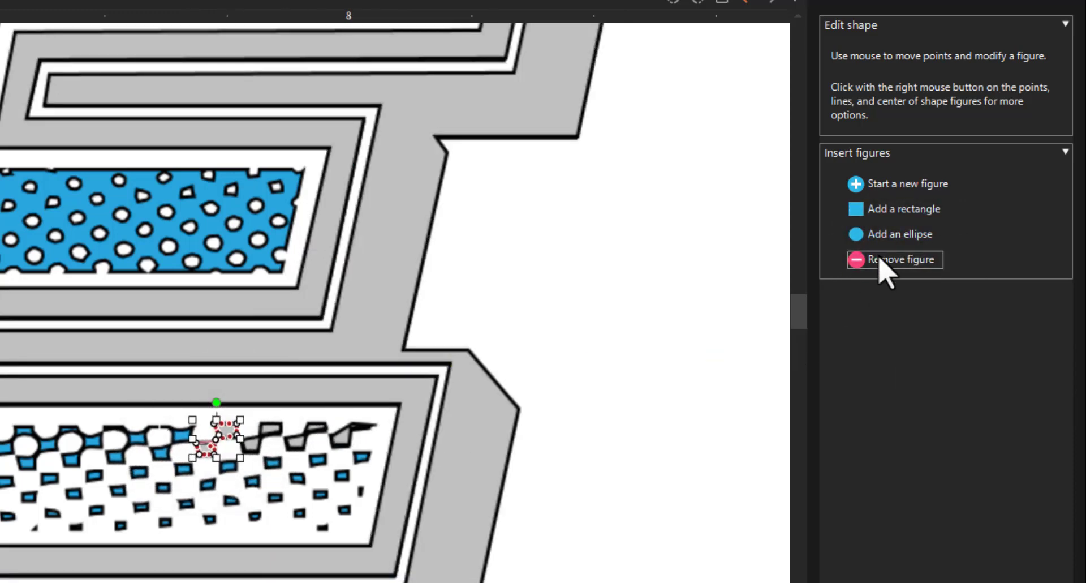
left_click(881, 259)
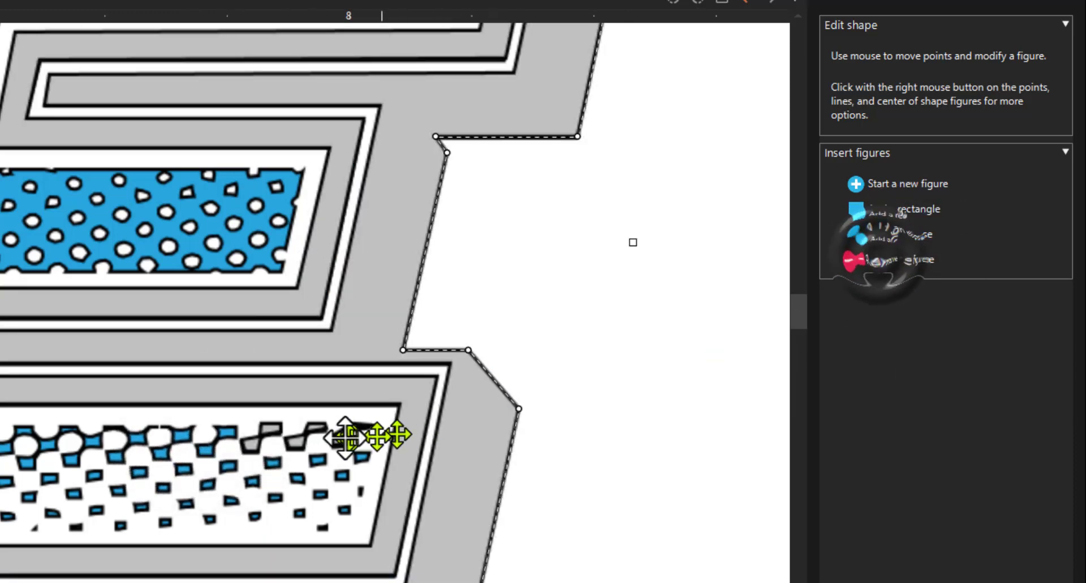
left_click(264, 436)
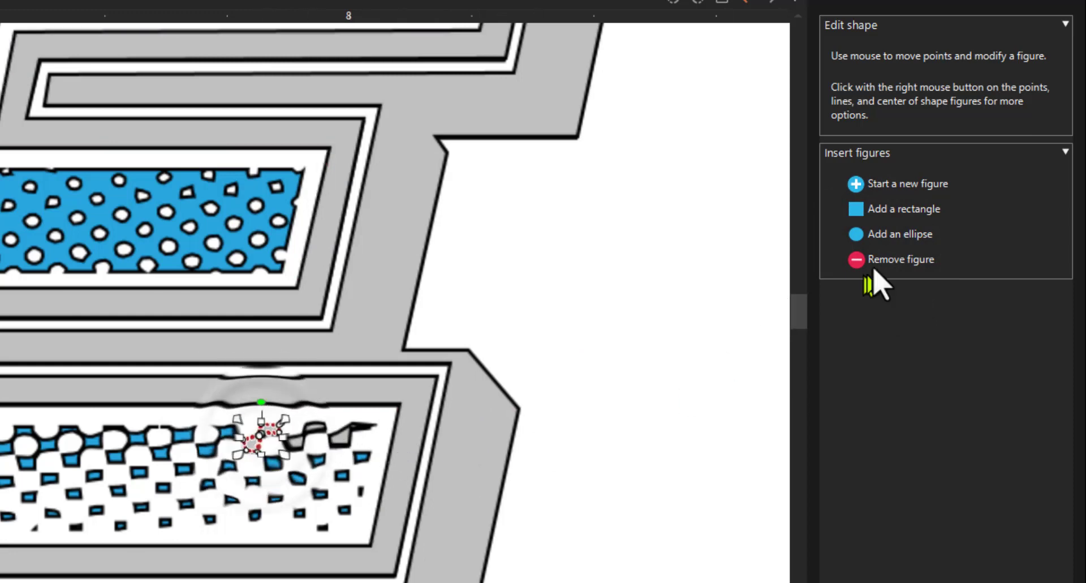
left_click(883, 259)
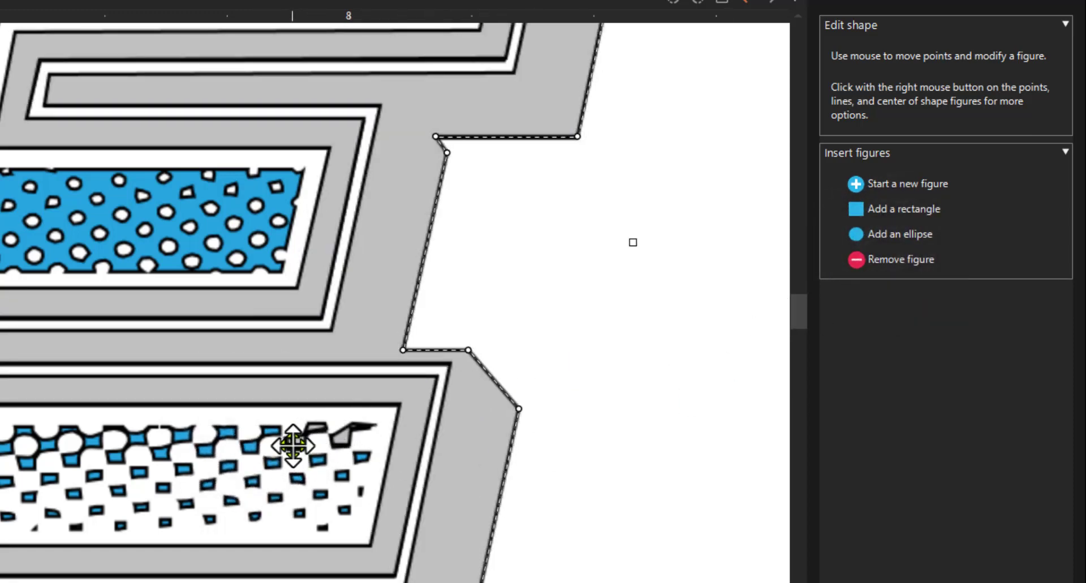
left_click(310, 438)
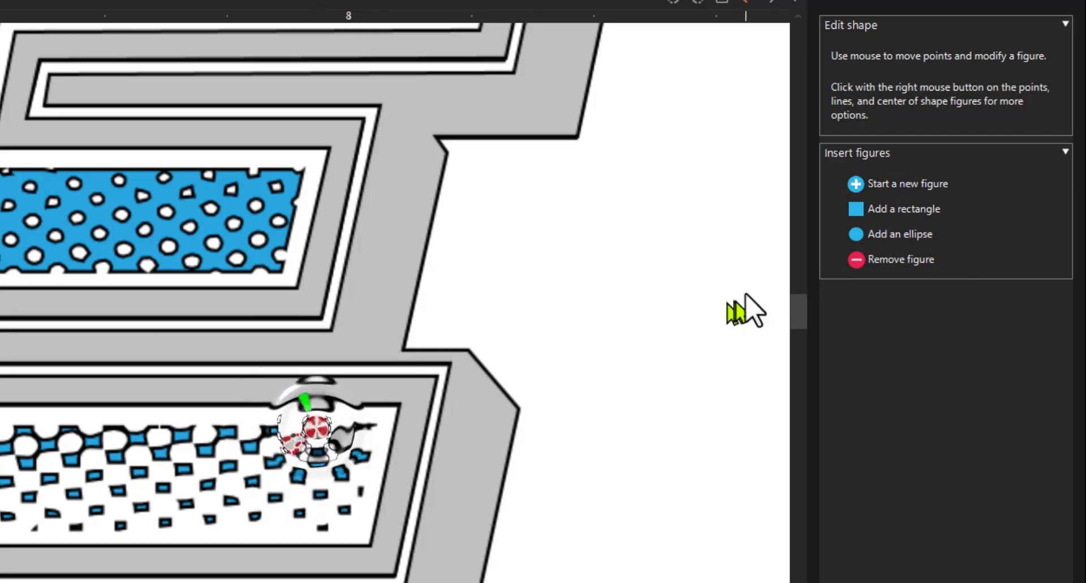
left_click(912, 259)
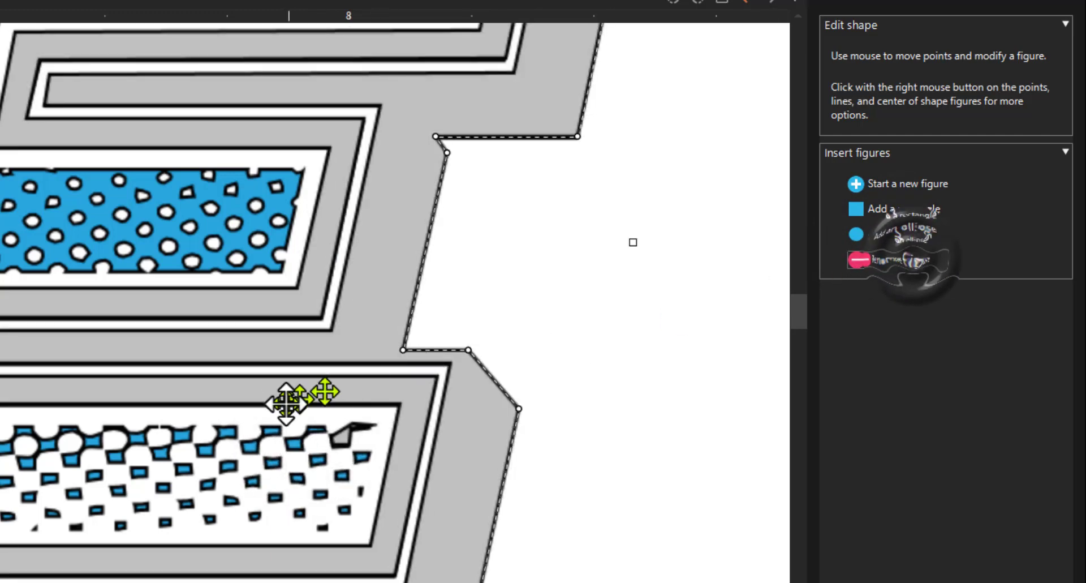
Try to select the leftover grey sliver at the far end of the halftone in the E's lower arm
left_click(351, 431)
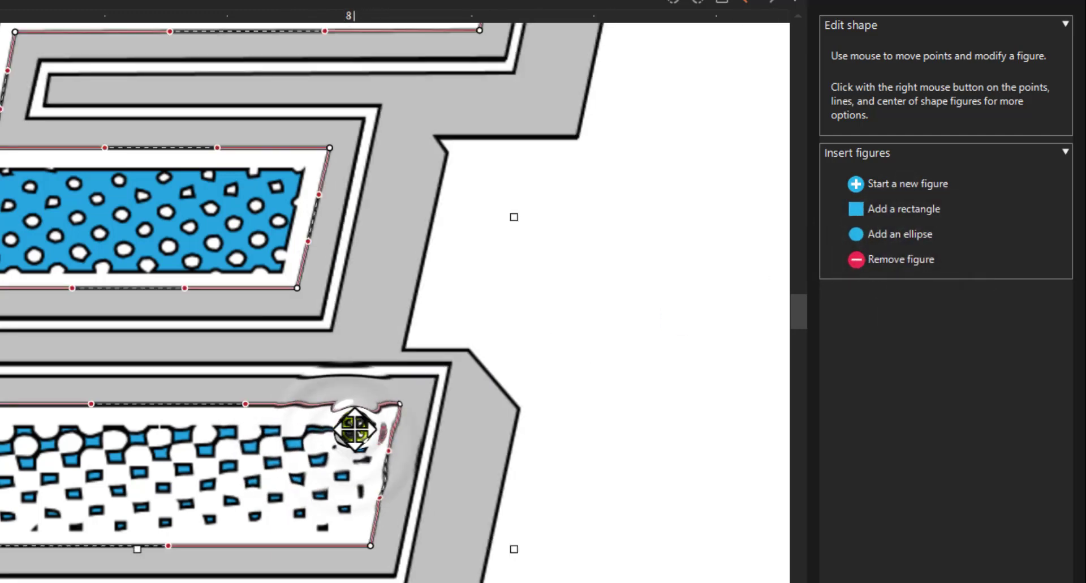
left_click(355, 429)
left_click(341, 437)
left_click(339, 424)
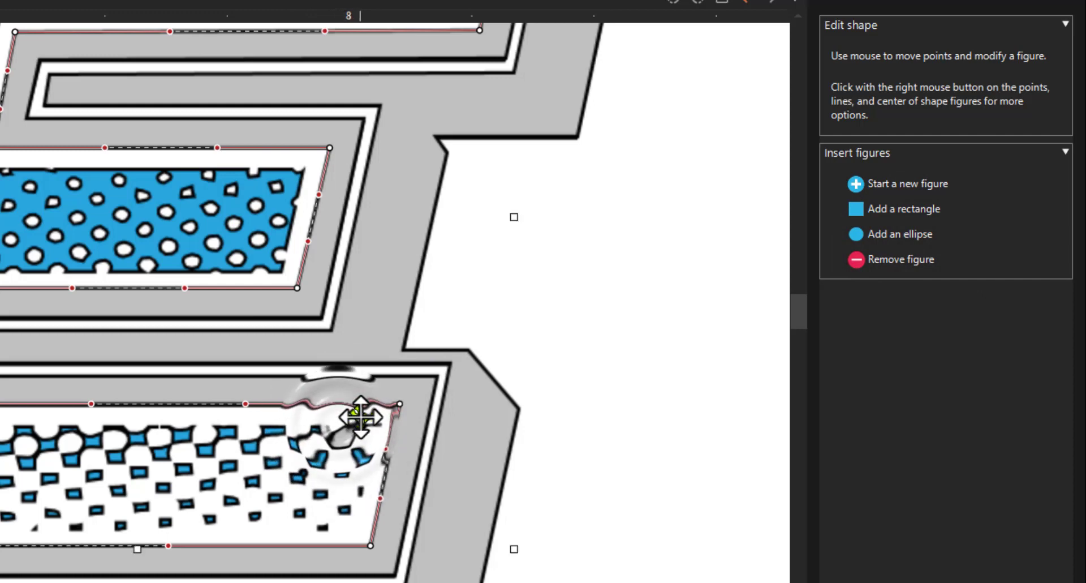
left_click(361, 418)
left_click(368, 446)
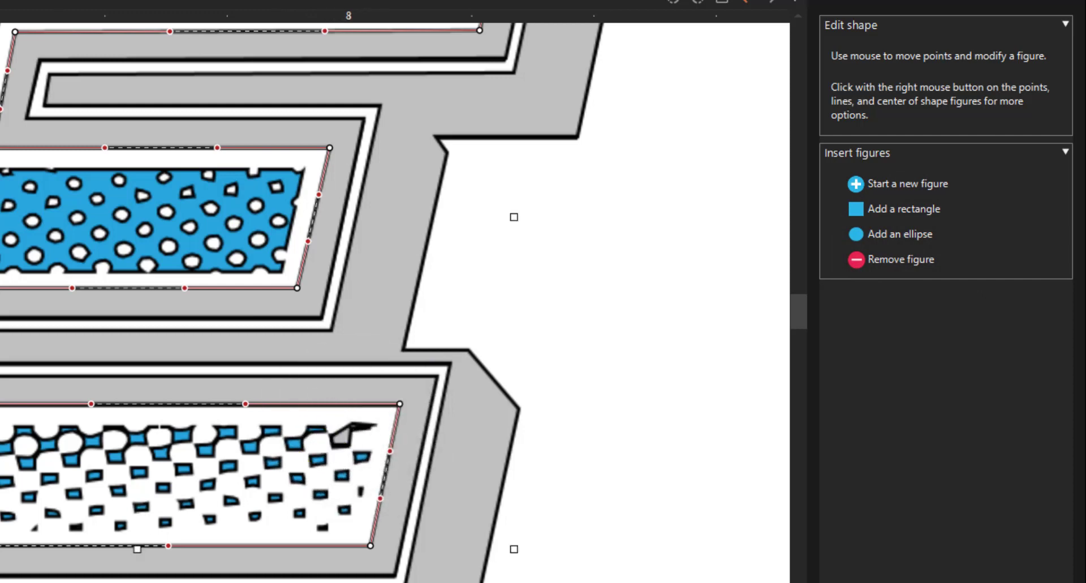
scroll(191, 369, "up", 4)
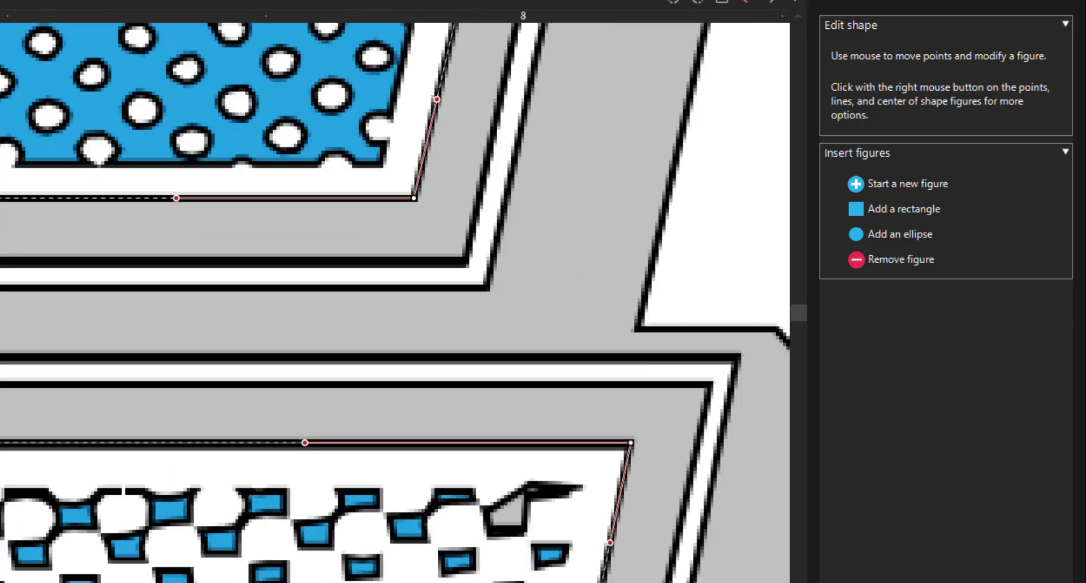
left_click(510, 517)
left_click(508, 512)
scroll(191, 368, "down", 5)
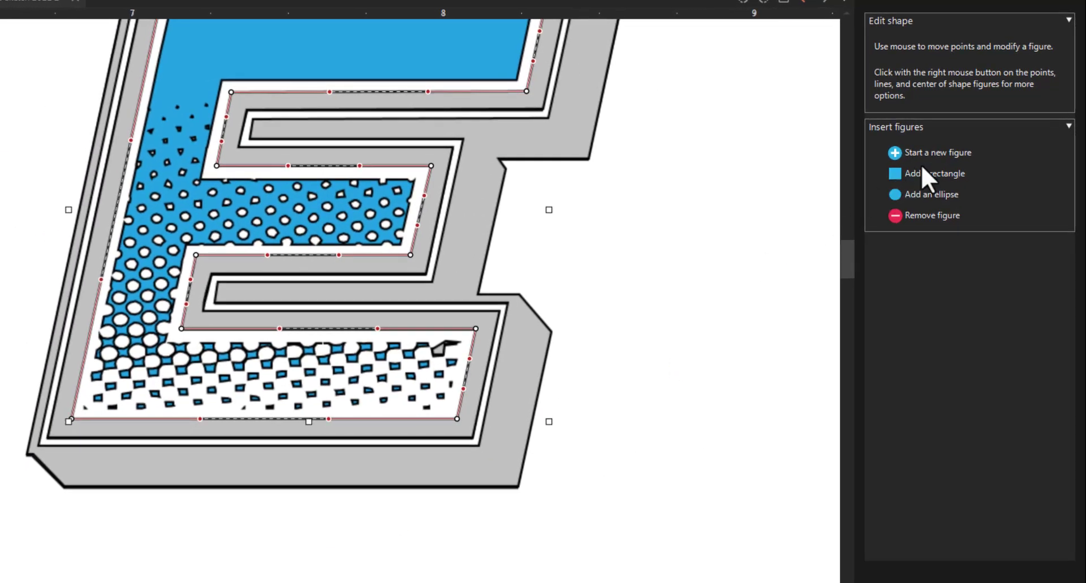
Add a rectangle figure and fit it over the upper part of the halftone in the E's lower arm
left_click(914, 173)
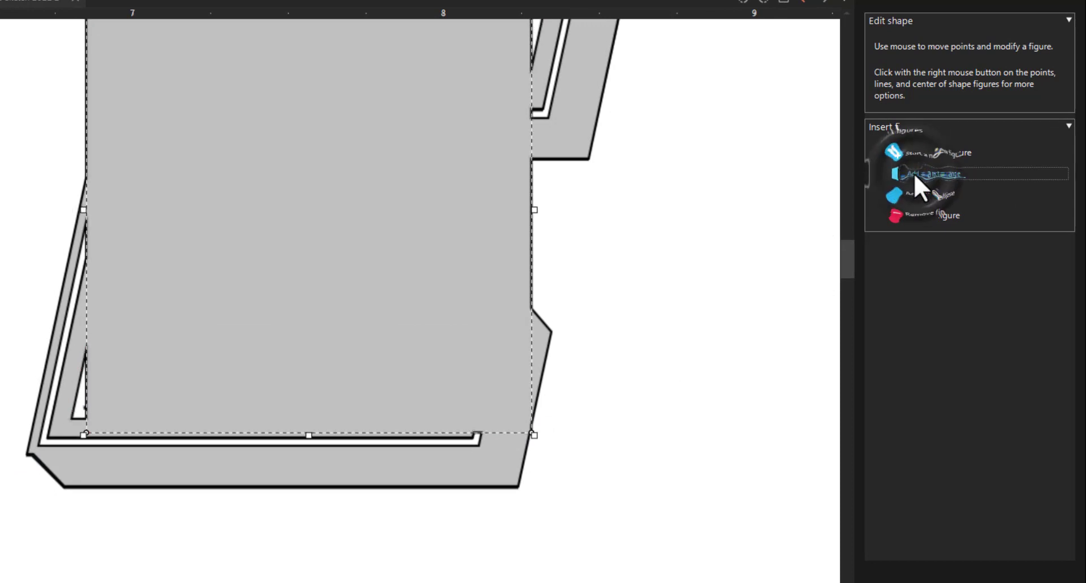
left_click_drag(411, 139, 393, 194)
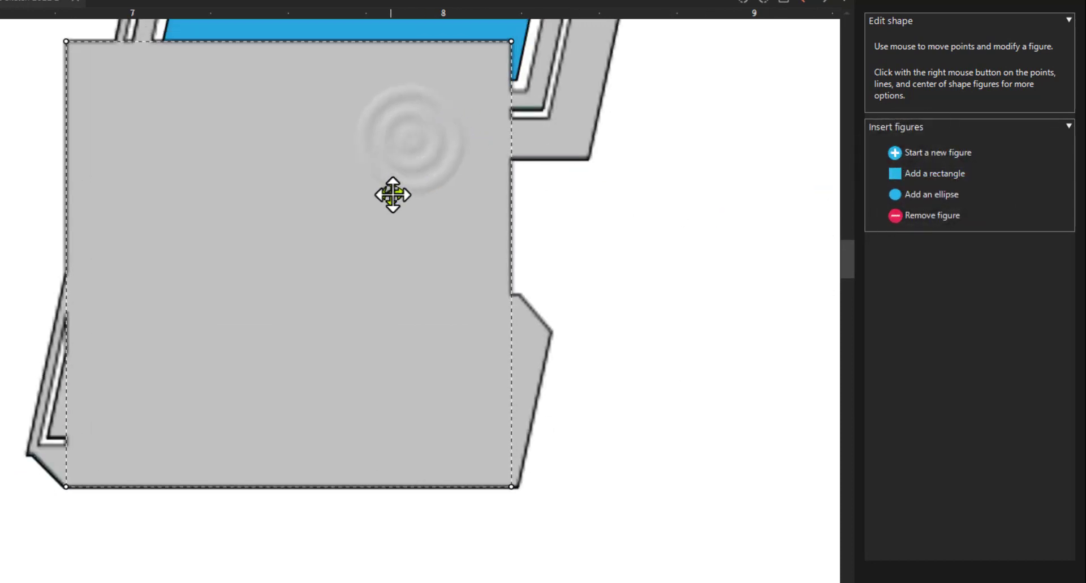
left_click_drag(515, 40, 464, 336)
left_click_drag(462, 486, 462, 389)
left_click_drag(460, 344, 468, 334)
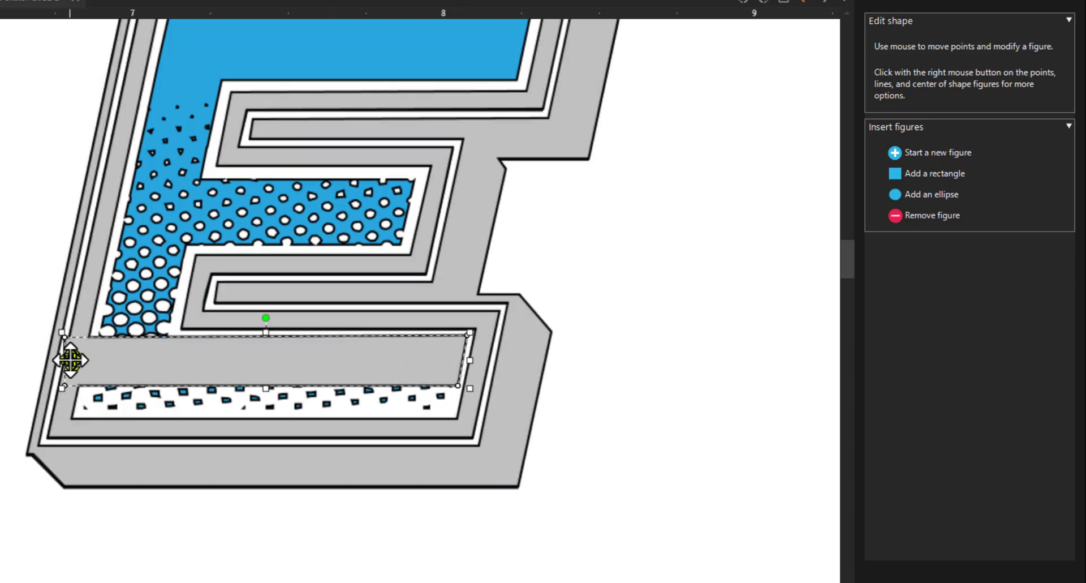
left_click_drag(63, 361, 122, 361)
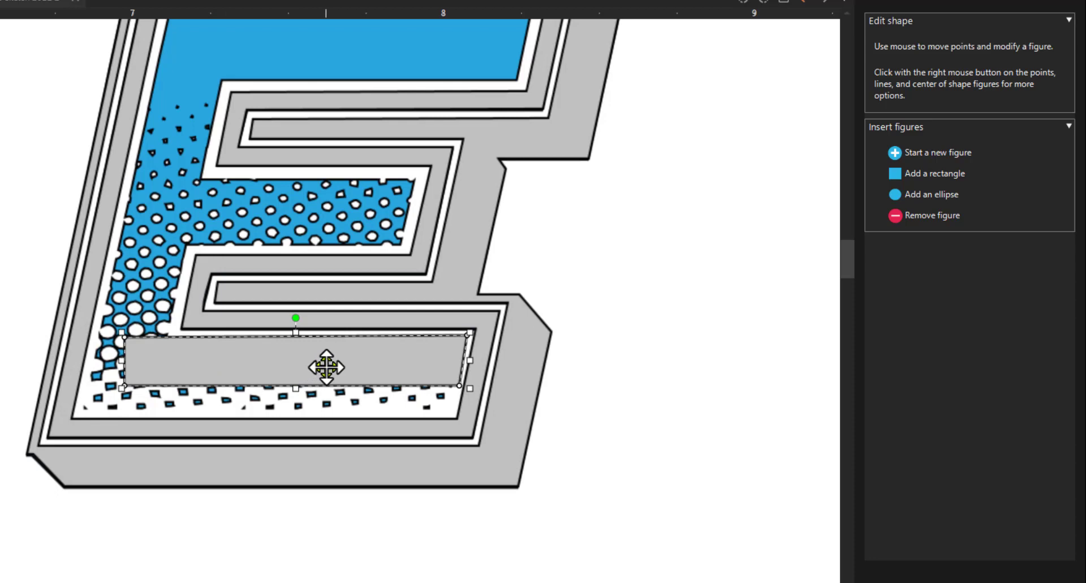
Blend the rectangle over the E's lower arm with Remove selected to cut away the grey leftovers
right_click(327, 368)
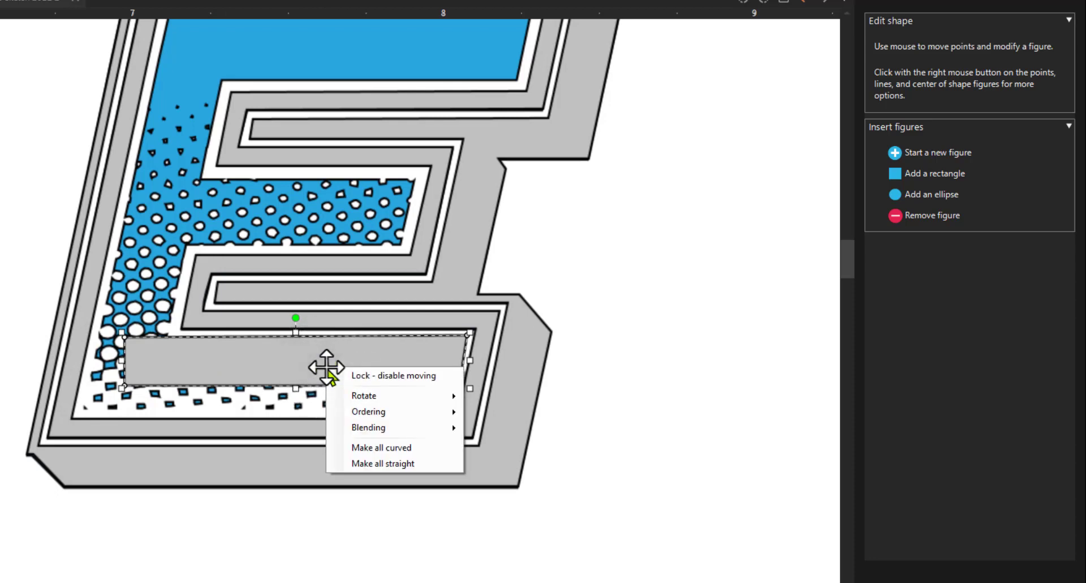
mouse_move(379, 432)
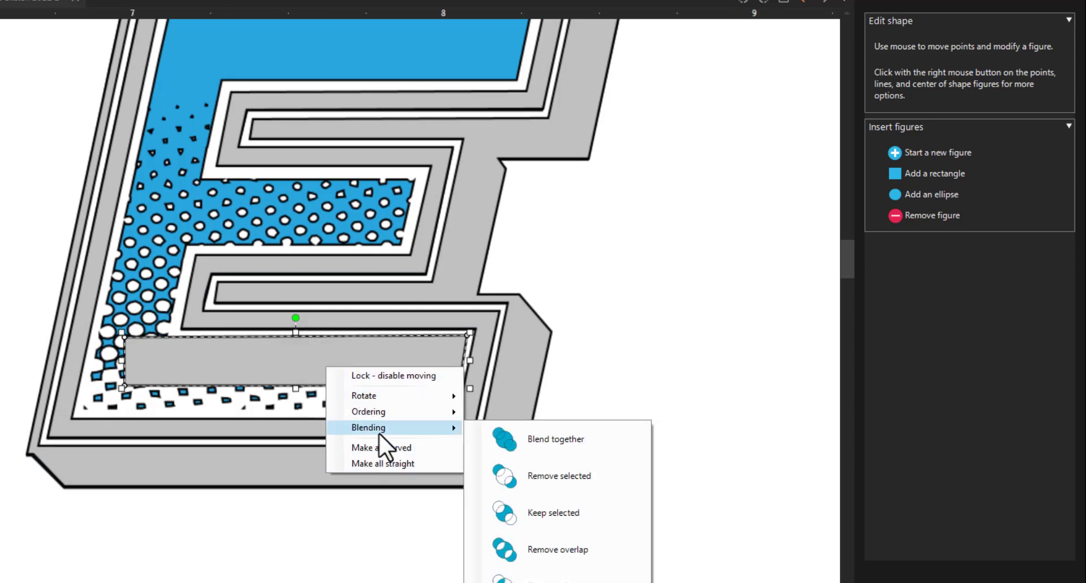
left_click(515, 477)
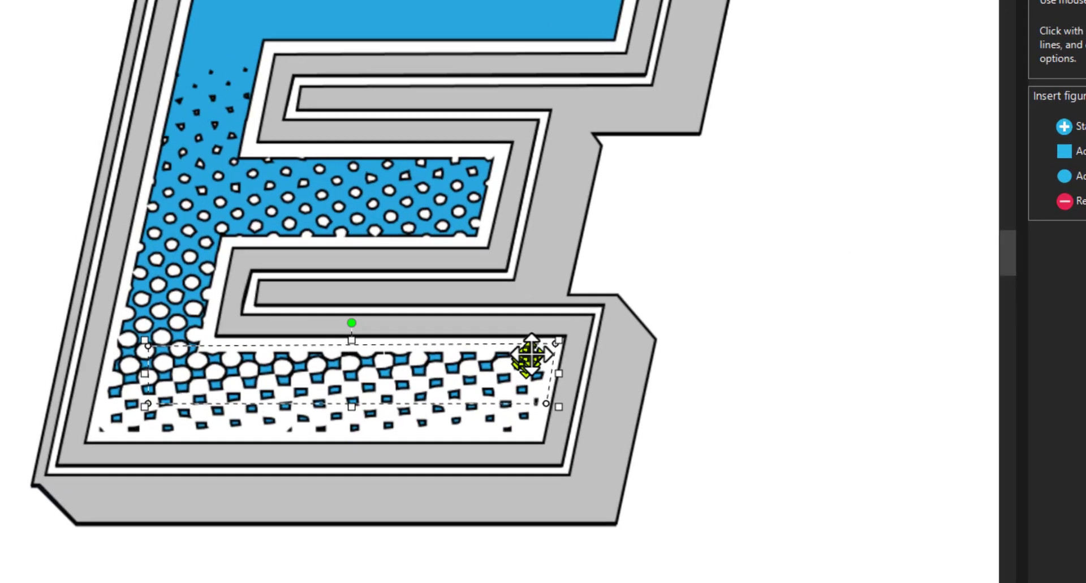
Move the blended rectangle down off the grey sliver and back over the E's lower-arm halftone
left_click_drag(516, 373, 495, 393)
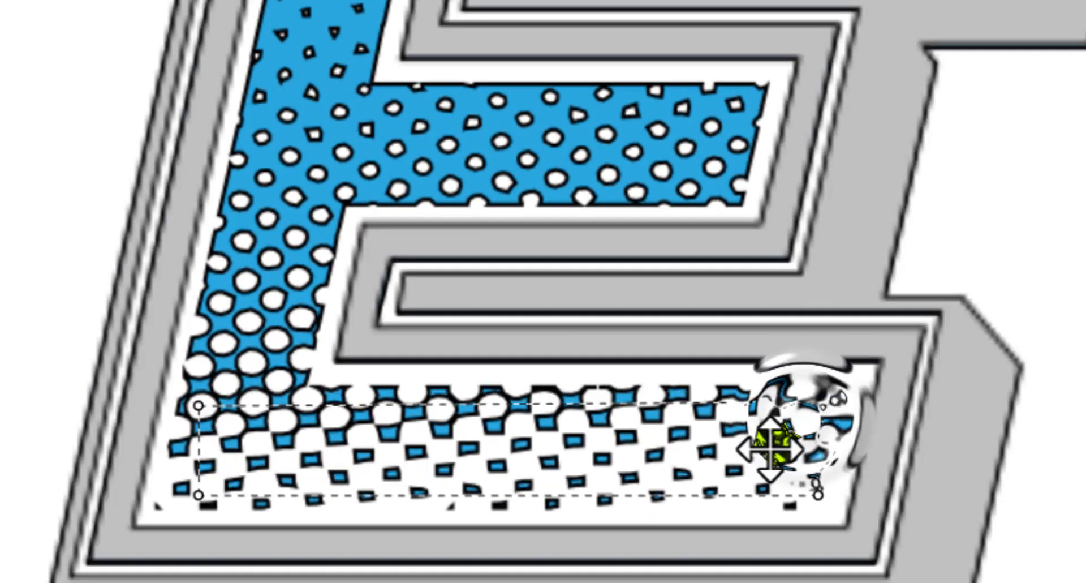
left_click_drag(770, 450, 767, 490)
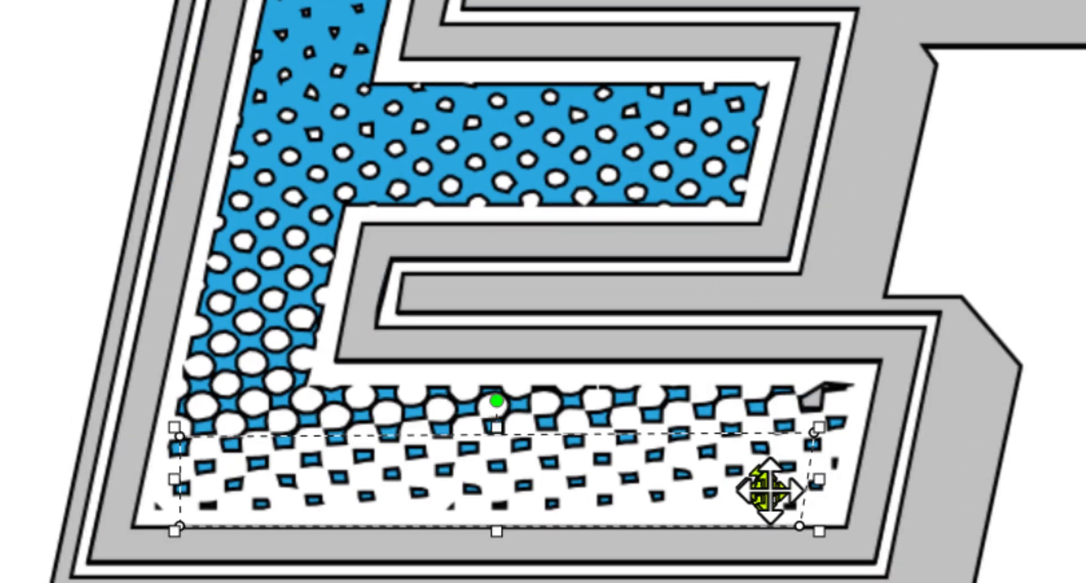
left_click_drag(702, 474, 750, 417)
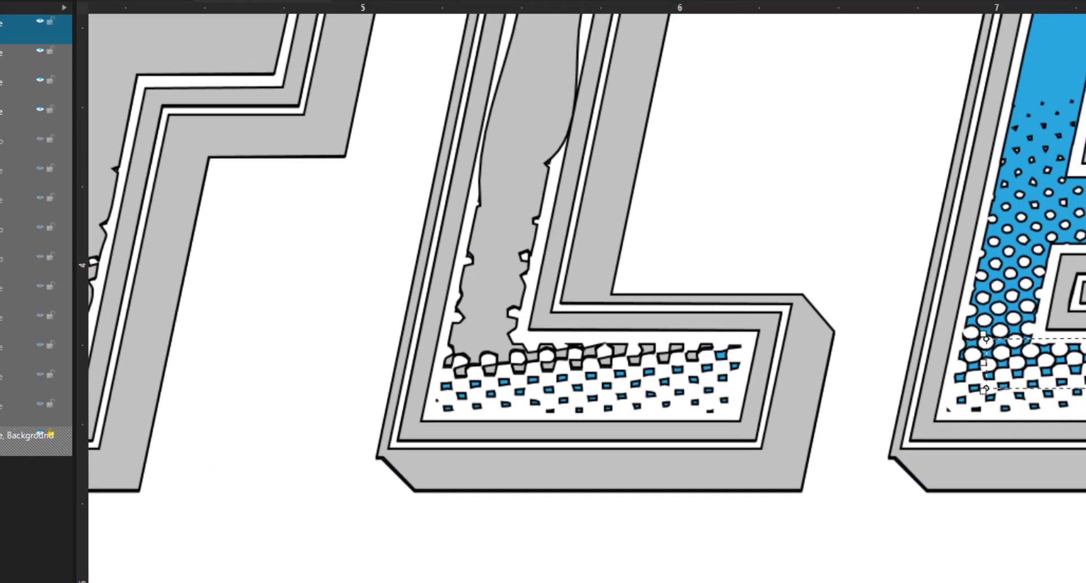
Straighten the curved edge of the L's large inner grey figure and remove that figure
scroll(587, 298, "up", 3)
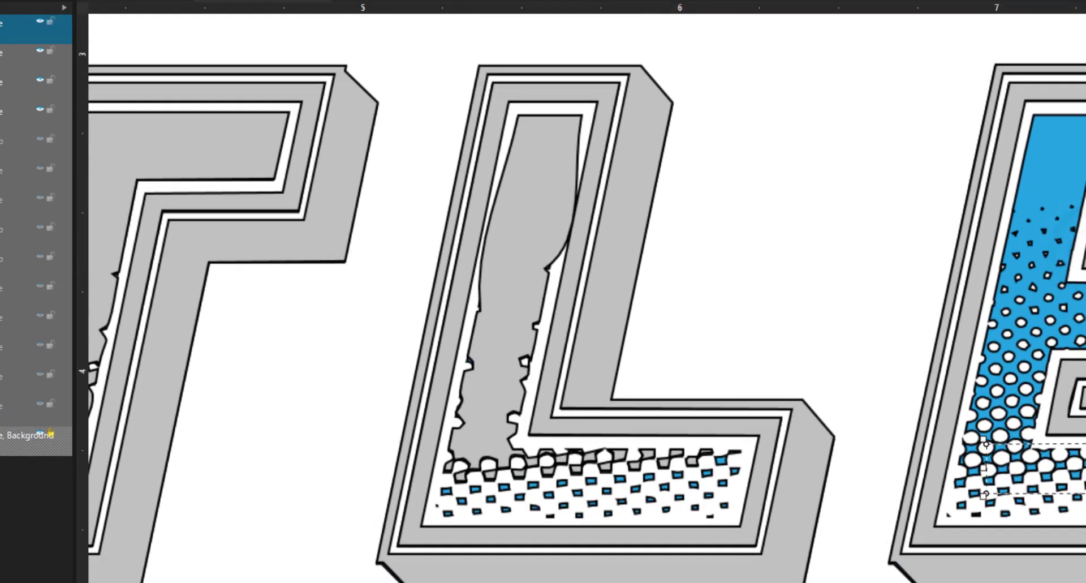
left_click(555, 219)
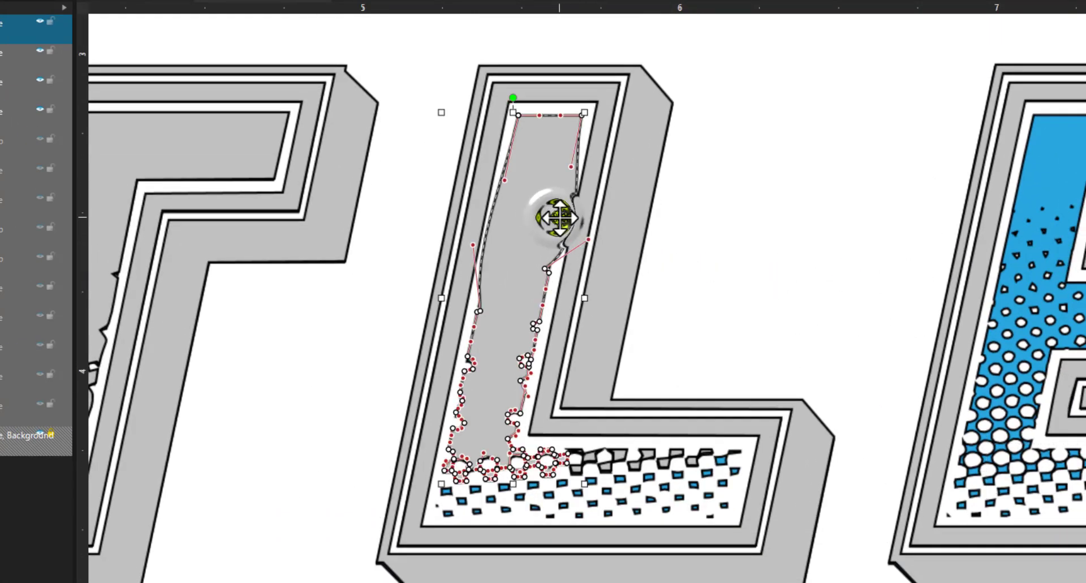
right_click(575, 217)
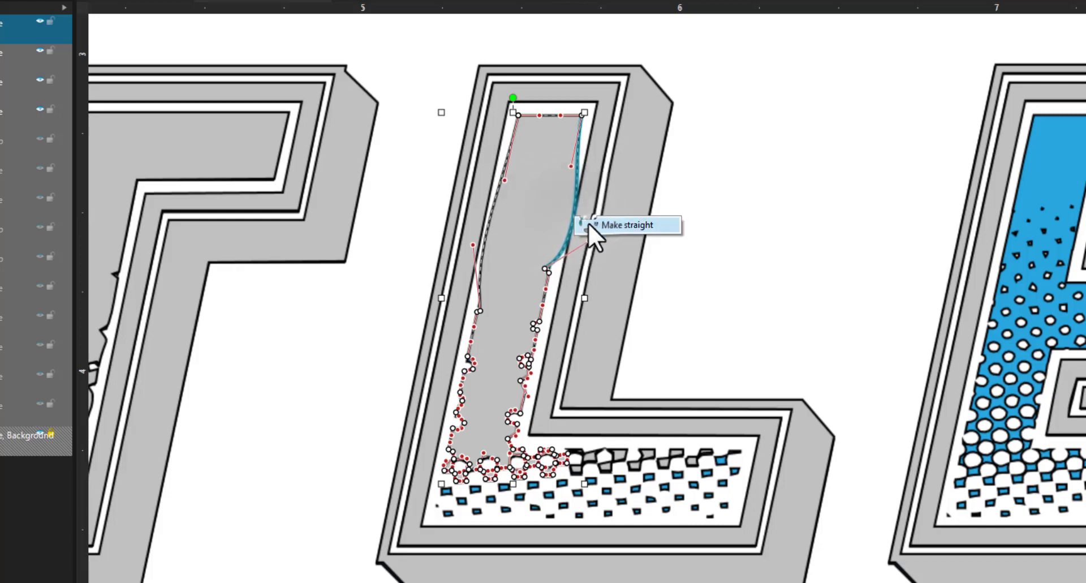
left_click(592, 225)
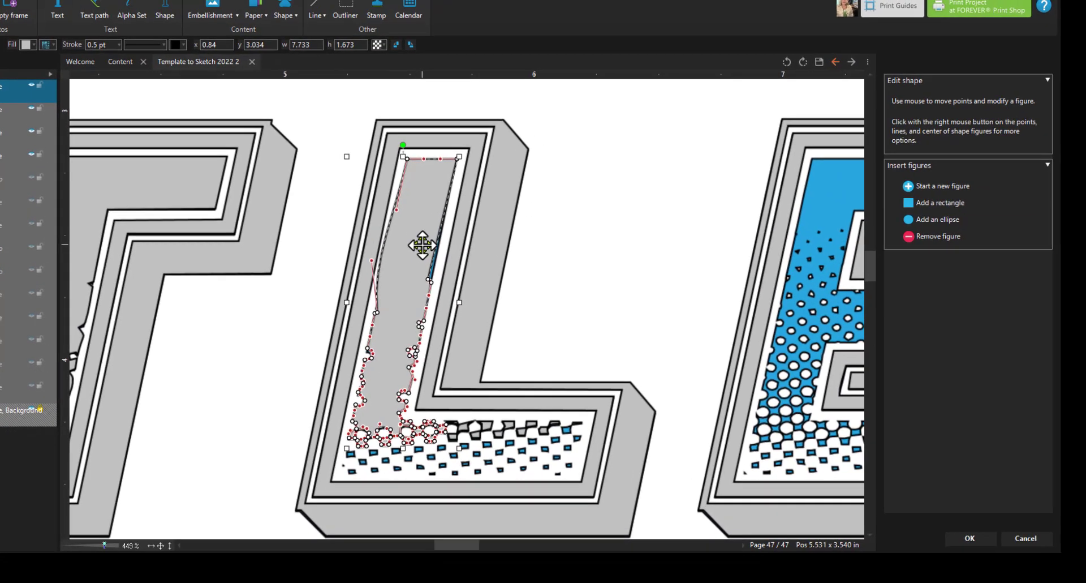
left_click(1064, 225)
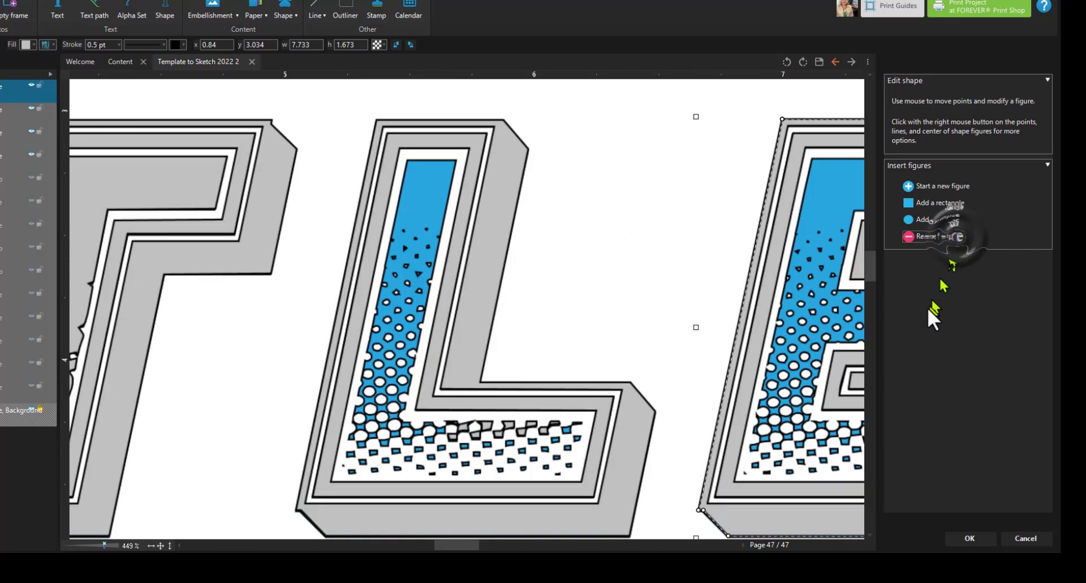
Remove the leftover grey figures one by one along the top of the halftone in the L's lower arm
left_click(462, 425)
left_click(479, 429)
left_click(928, 236)
left_click(488, 425)
left_click(503, 428)
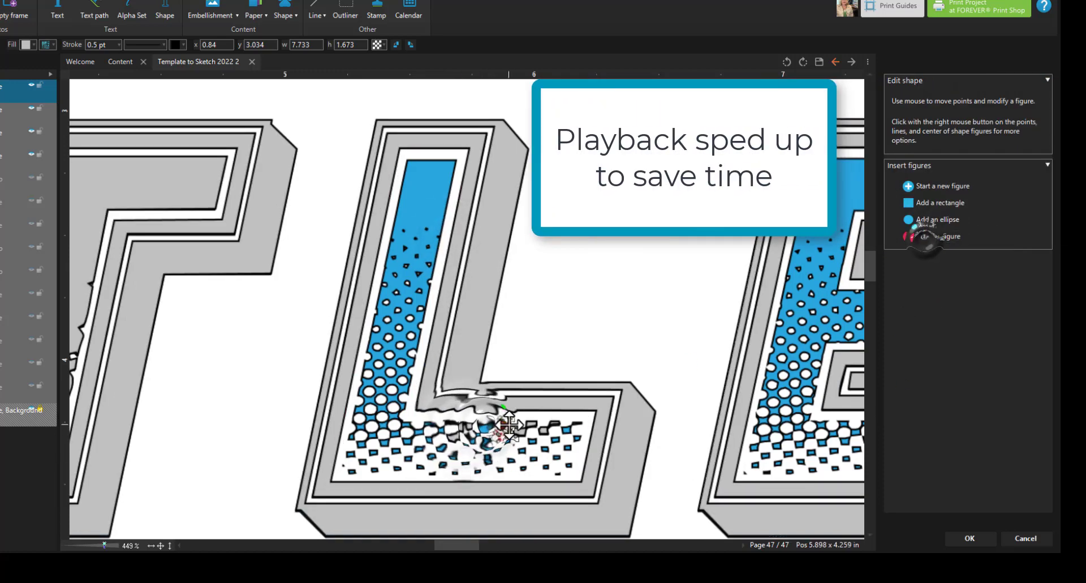
left_click(950, 236)
left_click(516, 427)
left_click(532, 429)
left_click(934, 236)
left_click(534, 423)
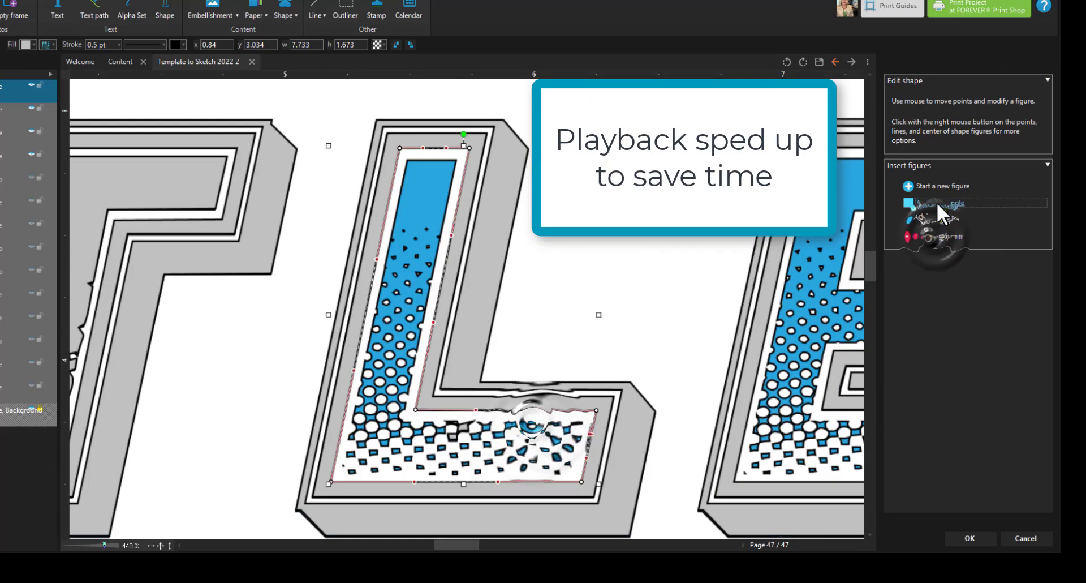
Add a rectangle figure over the halftone in the L's lower arm and blend it with Remove selected
left_click(939, 203)
left_click_drag(465, 165, 468, 417)
left_click_drag(614, 439, 575, 440)
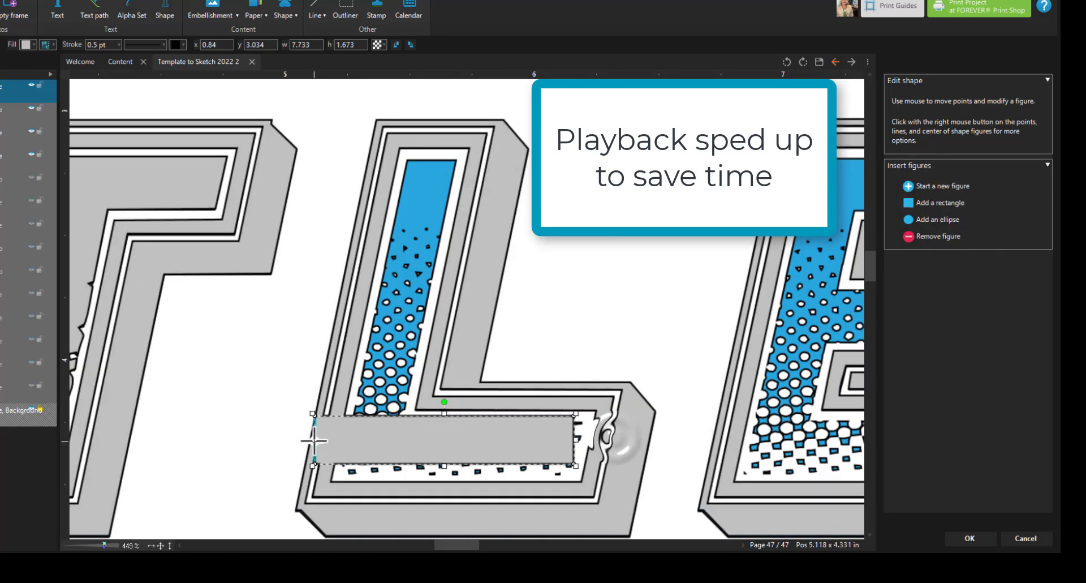
left_click_drag(315, 439, 356, 439)
right_click(565, 443)
mouse_move(617, 493)
left_click(714, 507)
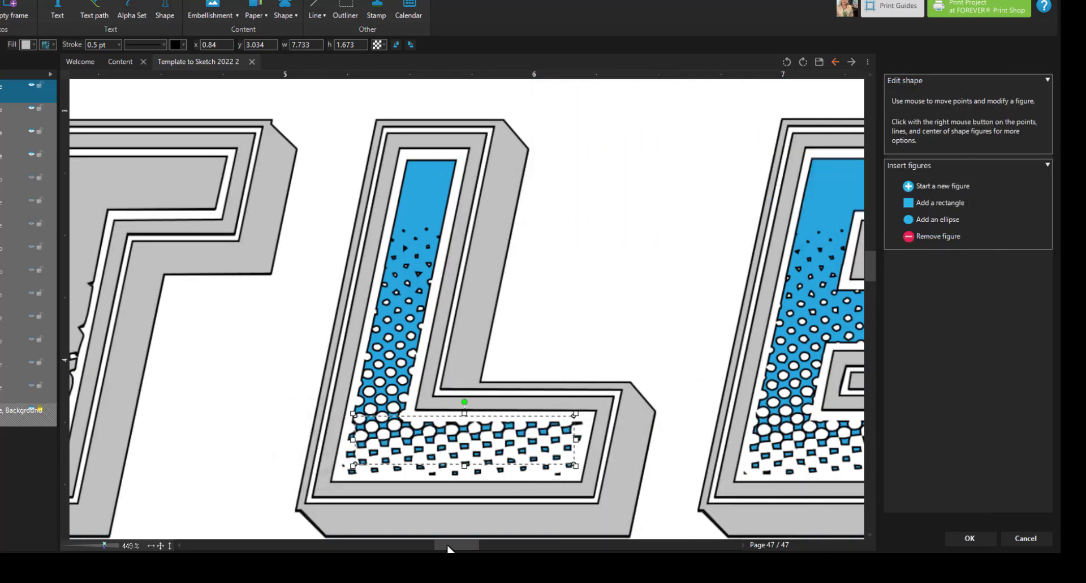
Remove the large inner grey figure covering the second T's blue halftone fill
left_click_drag(450, 546, 426, 548)
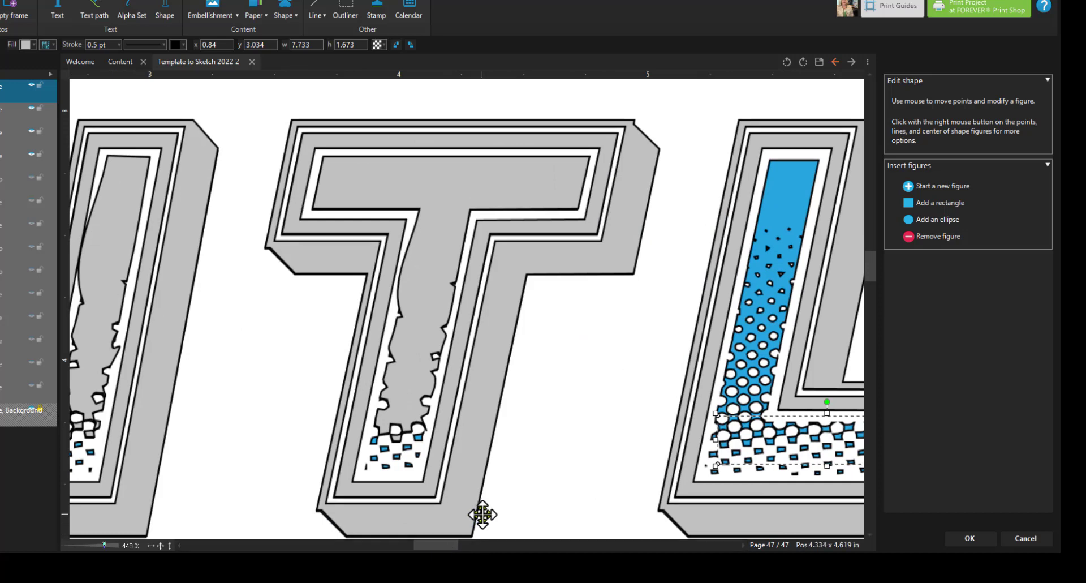
left_click(425, 305)
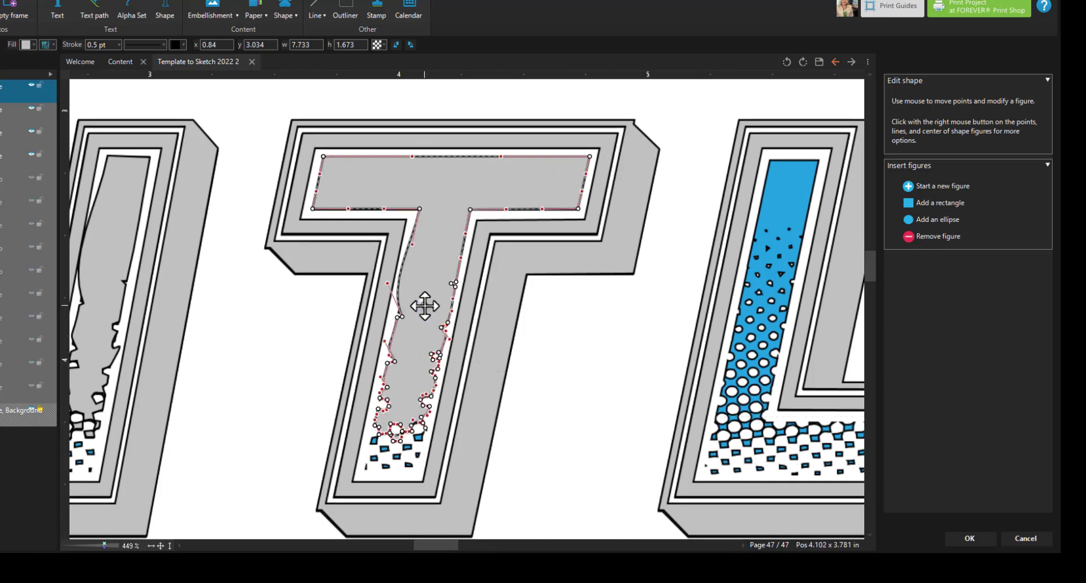
left_click_drag(403, 274, 399, 279)
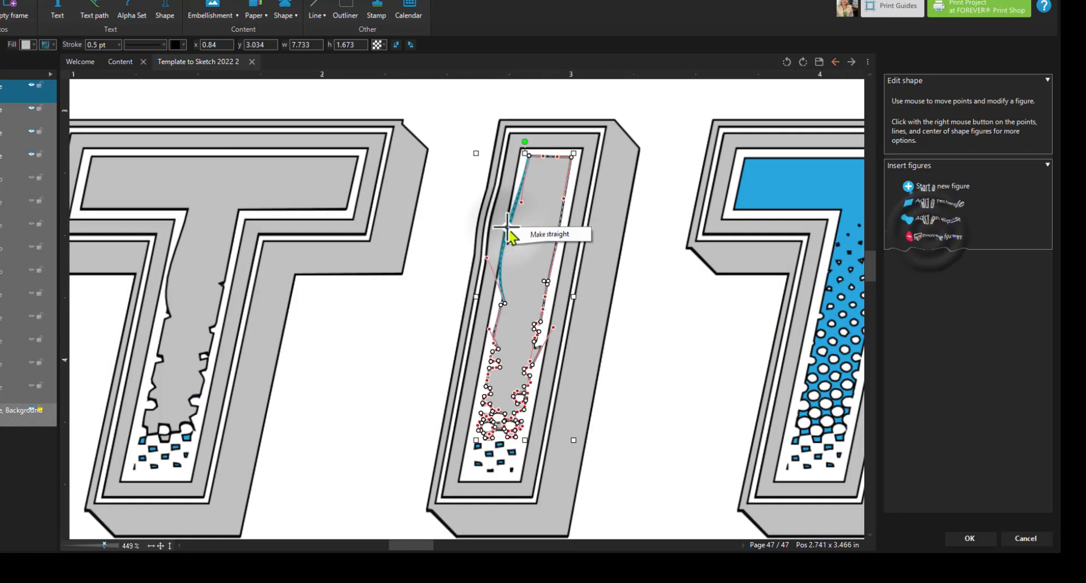
Straighten the curved edge of the I's inner grey figure and remove the inner grey figures of the I and the first T
left_click(536, 231)
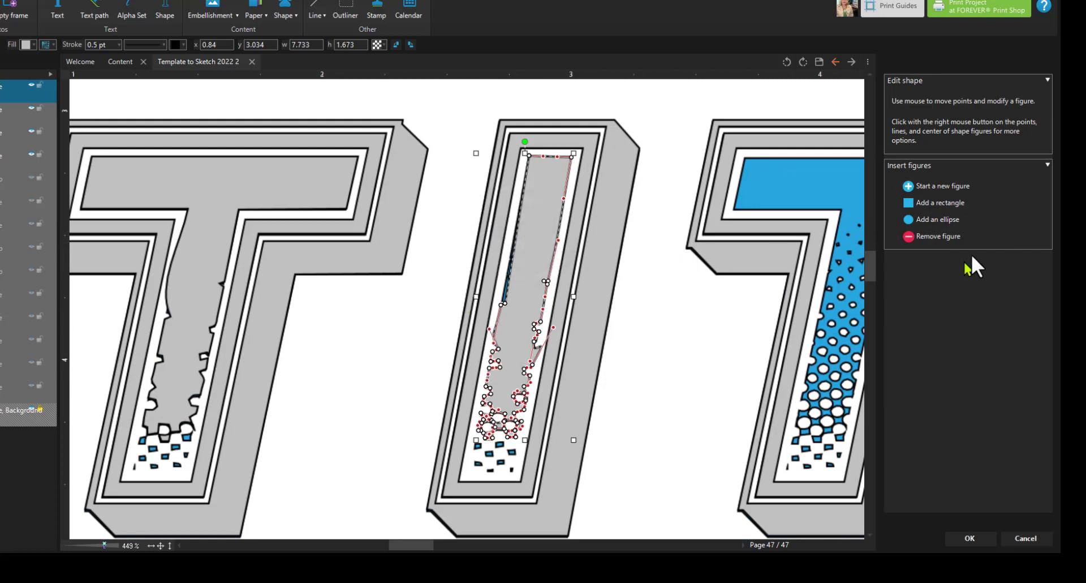
left_click(939, 238)
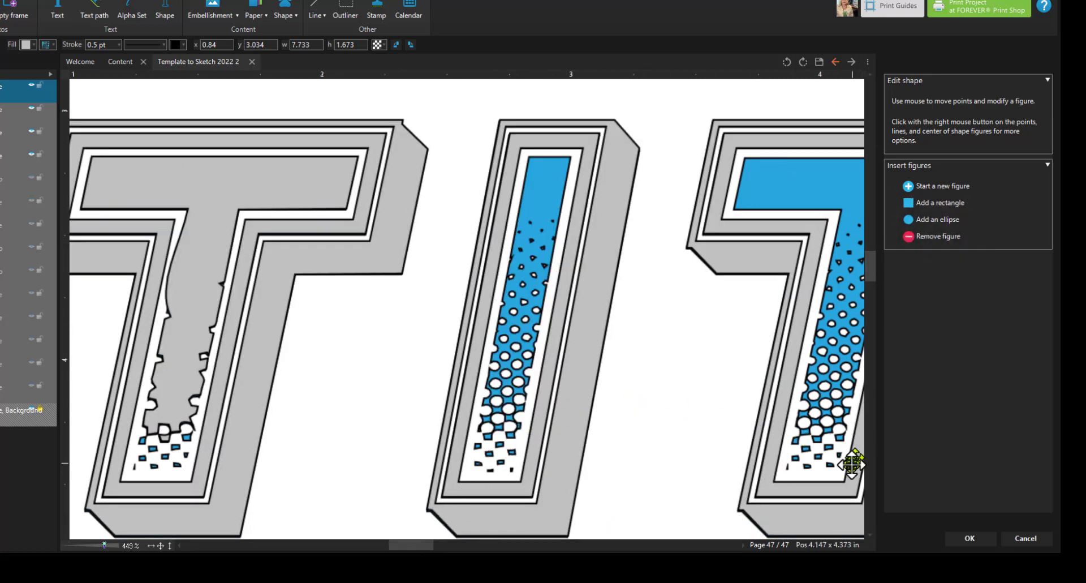
left_click_drag(415, 546, 407, 546)
left_click(362, 240)
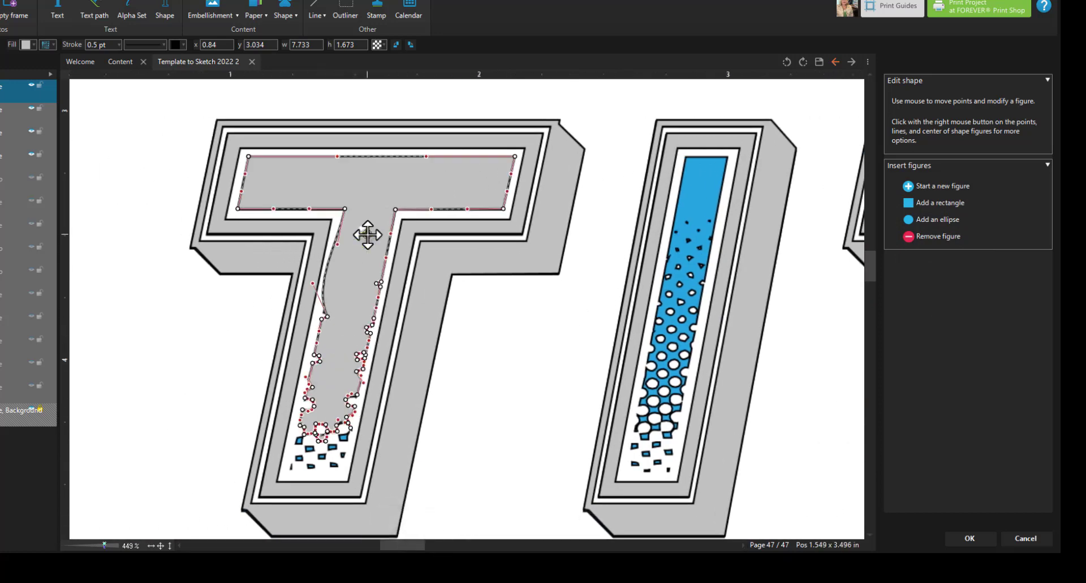
left_click(925, 235)
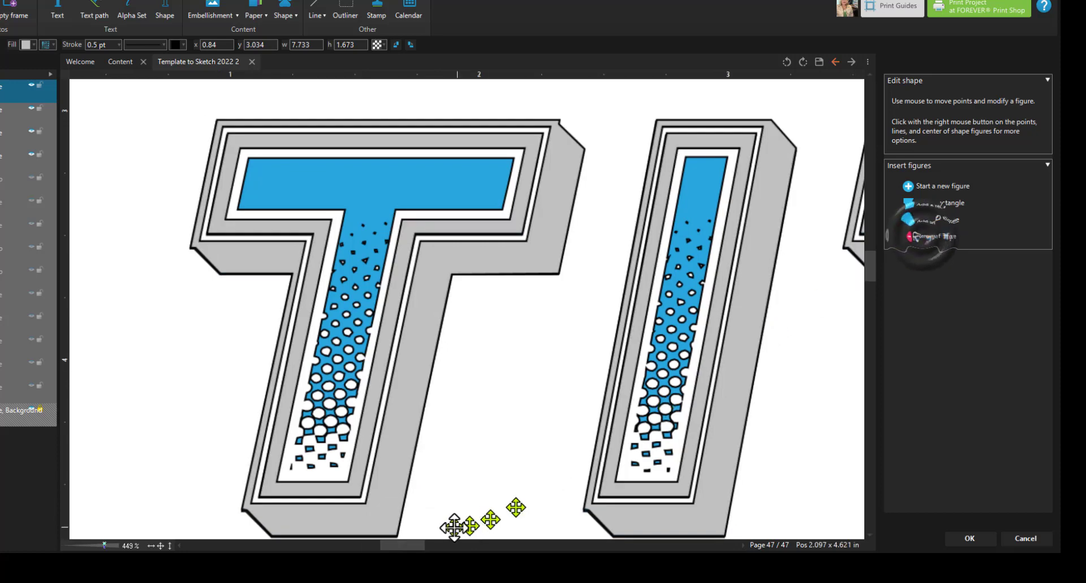
Accept the shape edits on the lower title's grey outline and deselect it
left_click(159, 546)
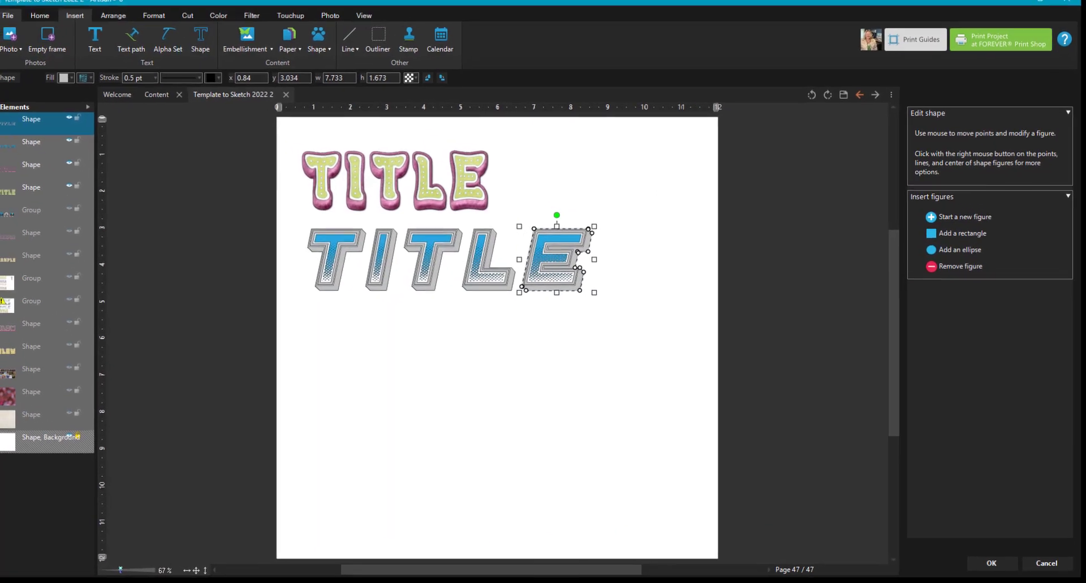
left_click(970, 538)
left_click(227, 389)
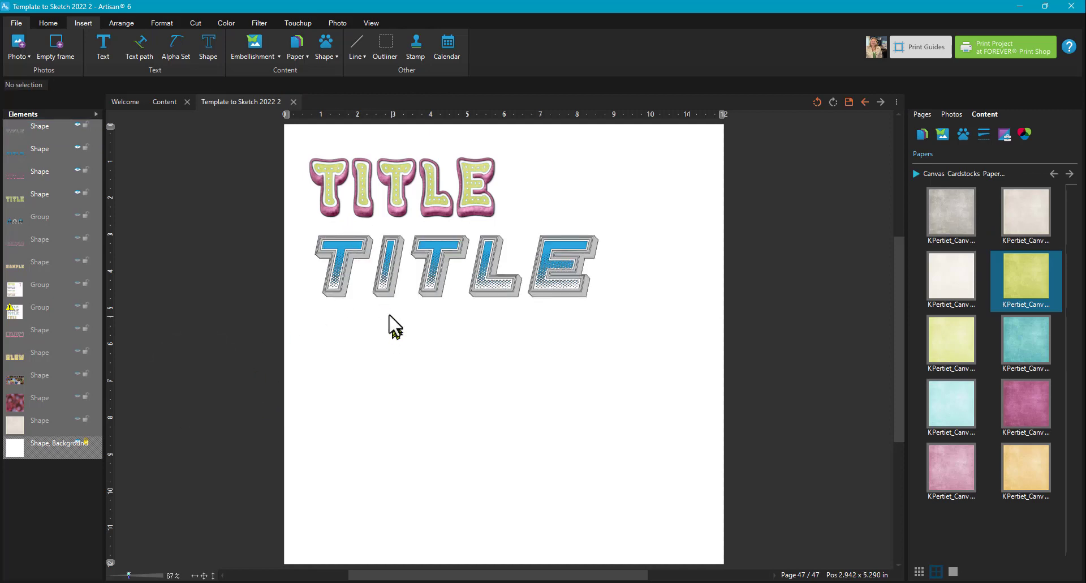
Duplicate the lower title's grey outline shape and place the copy below it at x 2.133, y 5.163
left_click(49, 130)
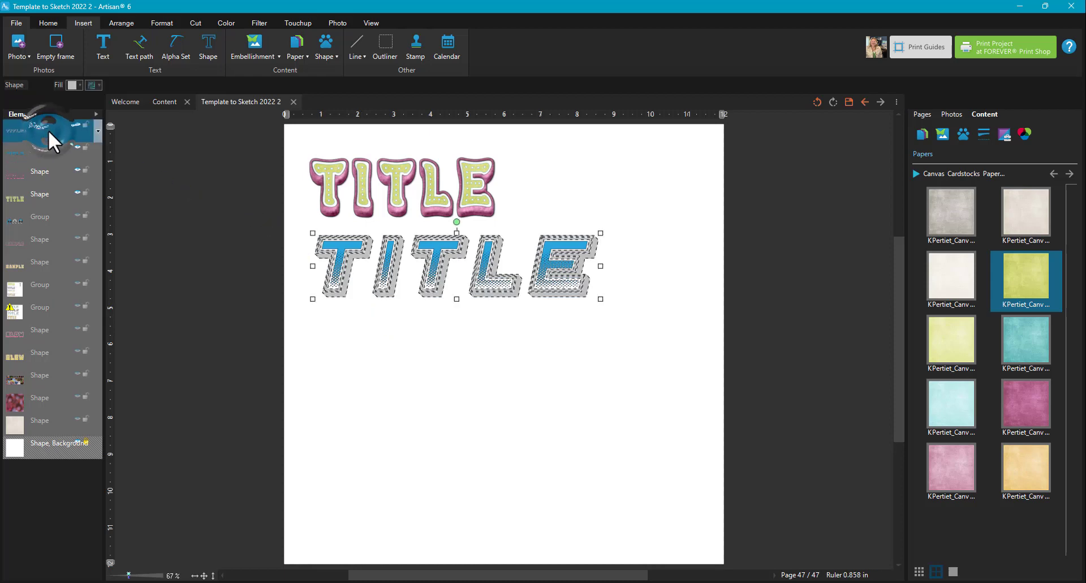
left_click(47, 22)
left_click(78, 45)
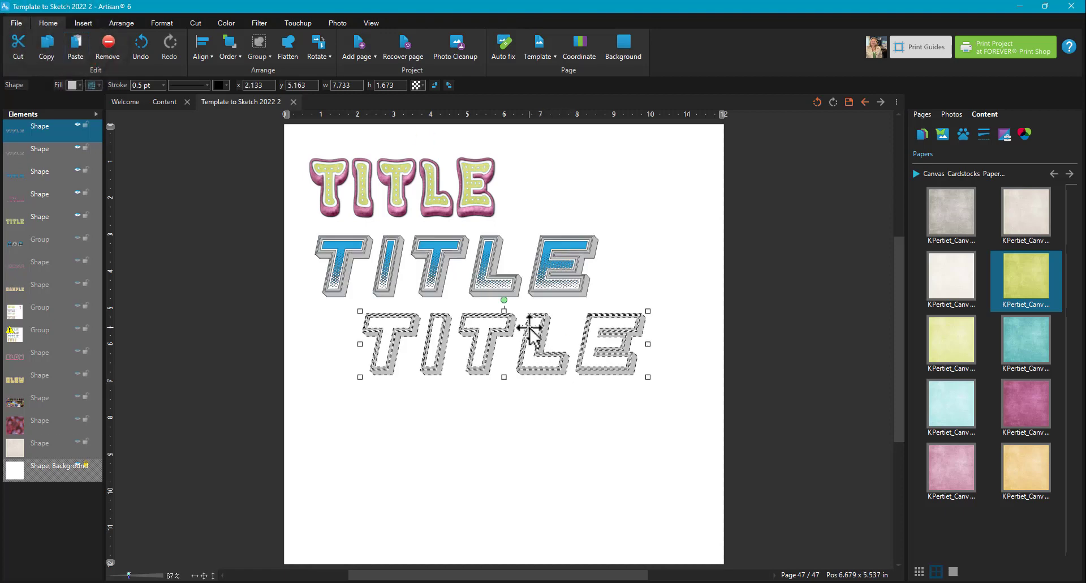
Align the duplicated grey outline exactly over the lower title's original grey outline in both directions and deselect both shapes
left_click(54, 150, "ctrl")
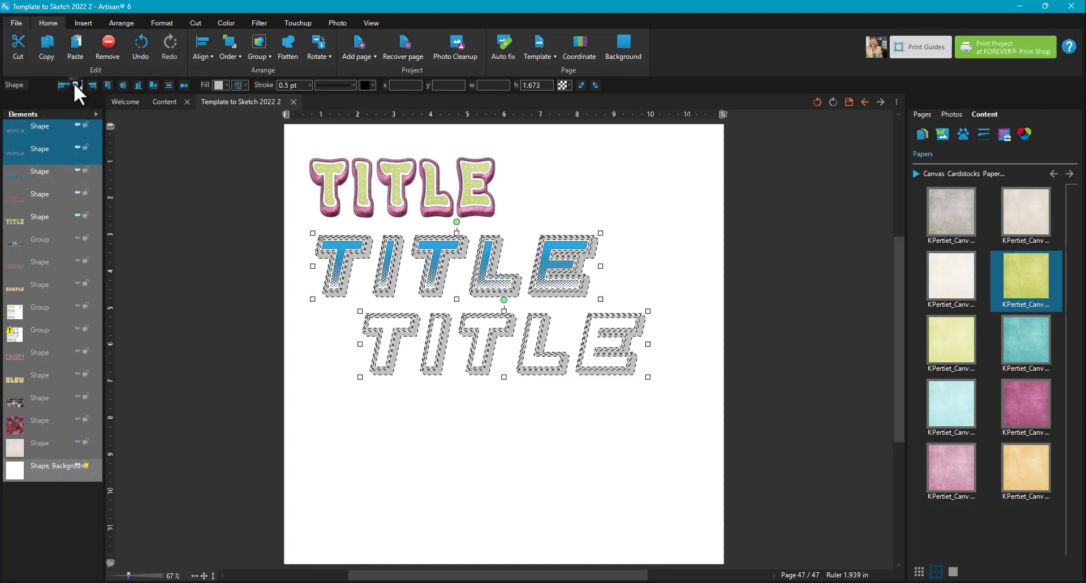
left_click(75, 84)
left_click(121, 84)
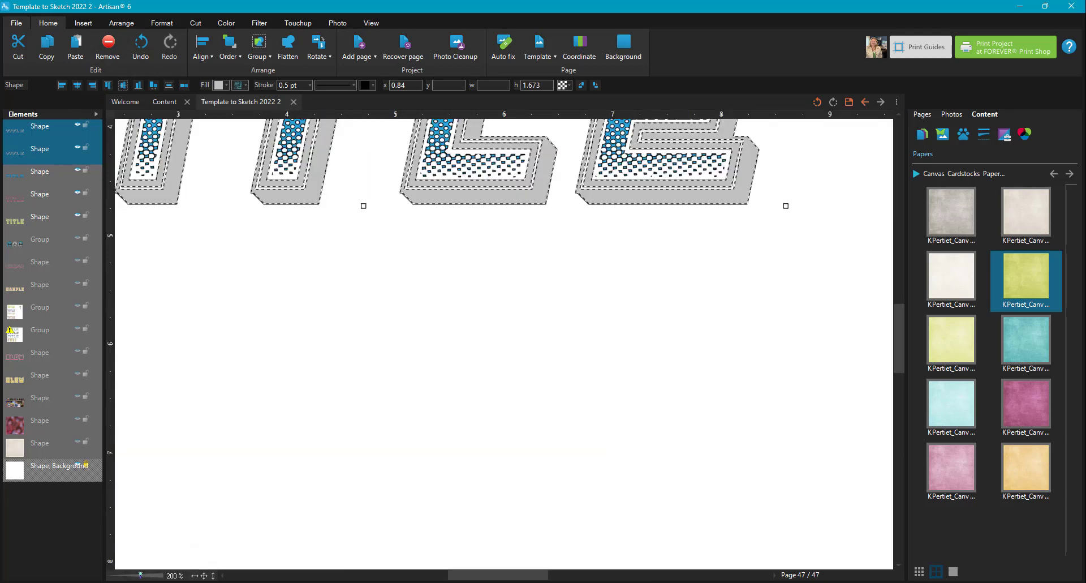
left_click_drag(129, 574, 141, 574)
left_click_drag(901, 340, 909, 310)
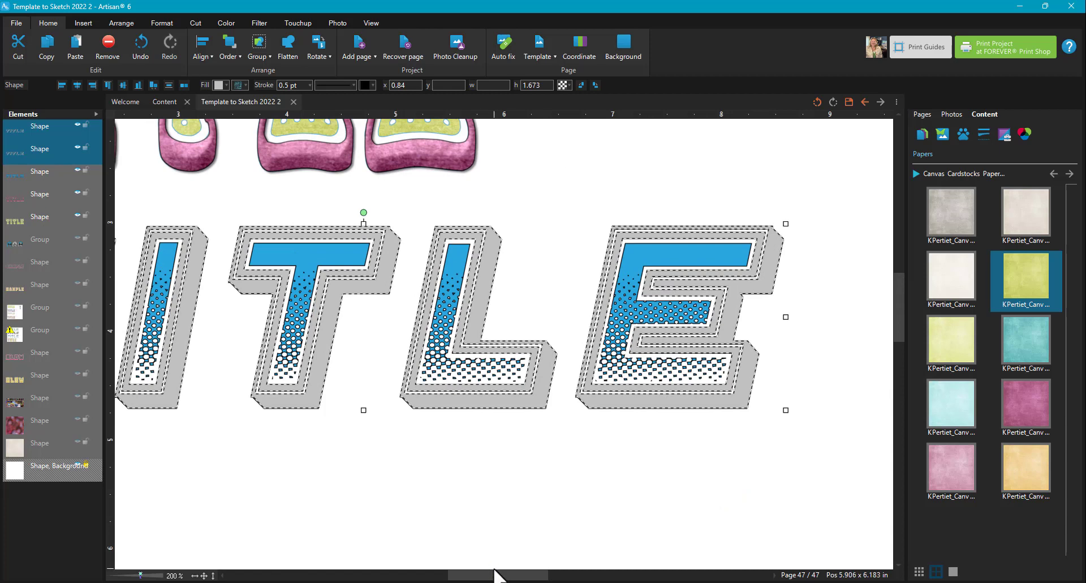
left_click_drag(494, 574, 464, 575)
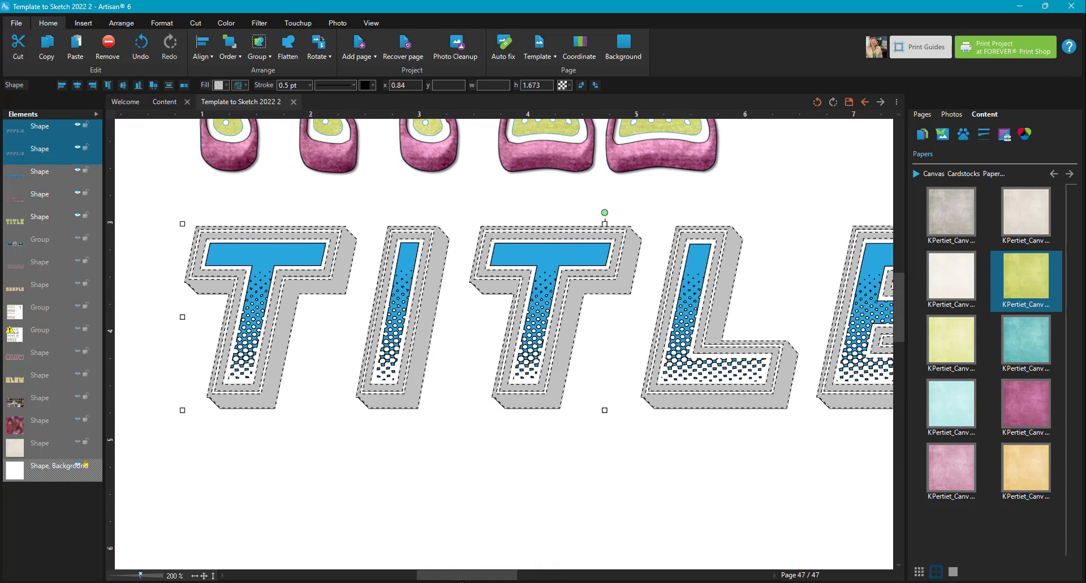
left_click(210, 437)
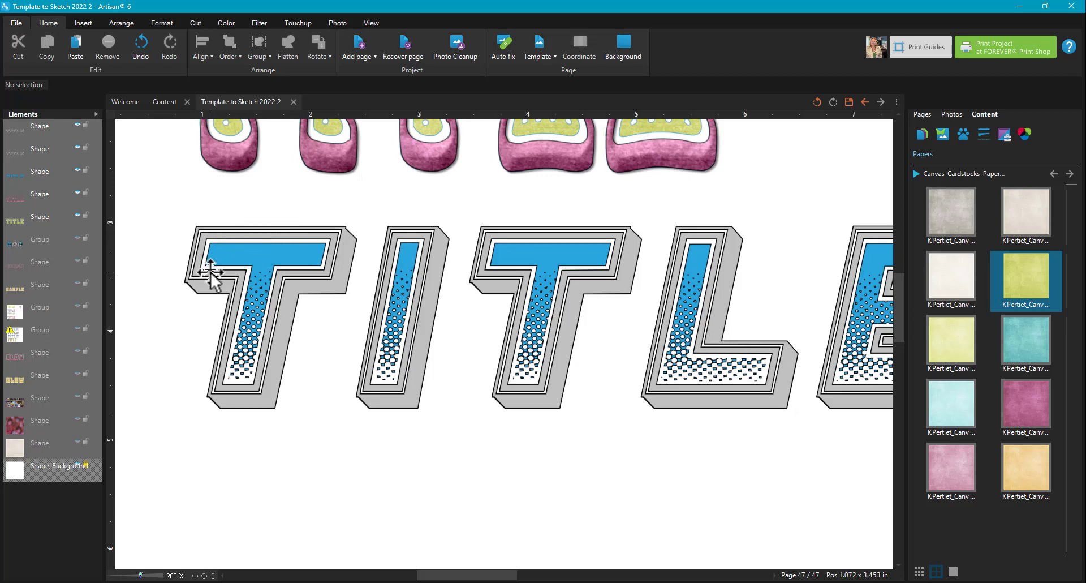
Fill the lower title's blue halftone shape with the teal cardstock paper and select the lower of the two stacked grey outlines
left_click(19, 175)
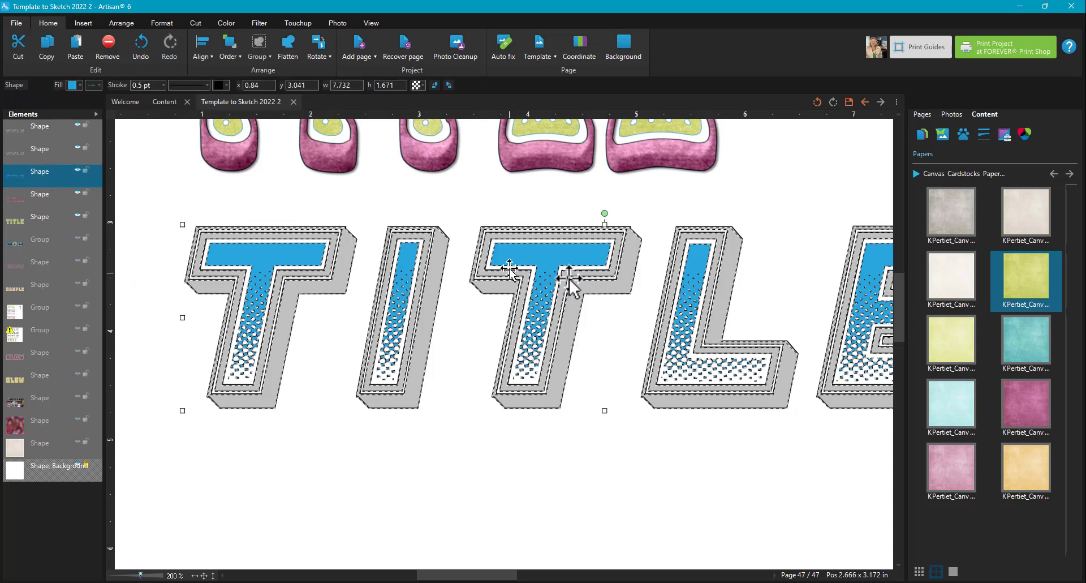
right_click(1020, 344)
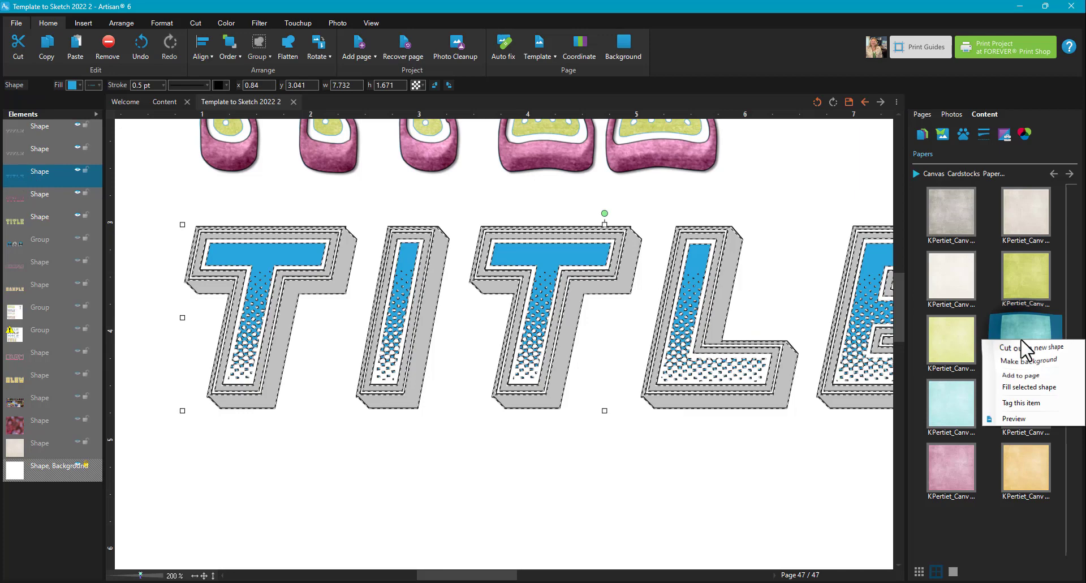
left_click(1026, 386)
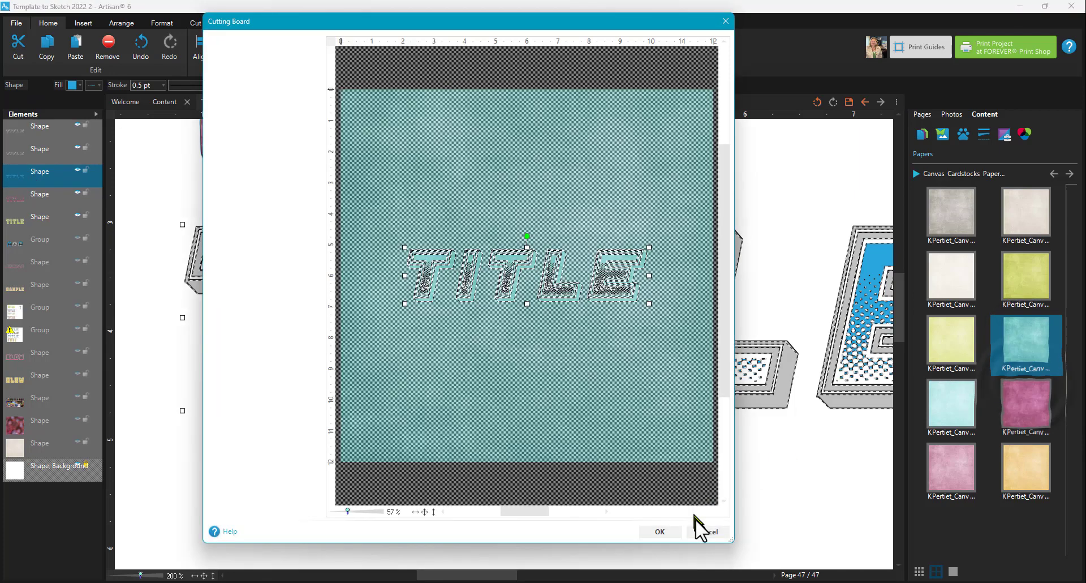
left_click(660, 532)
left_click(21, 150)
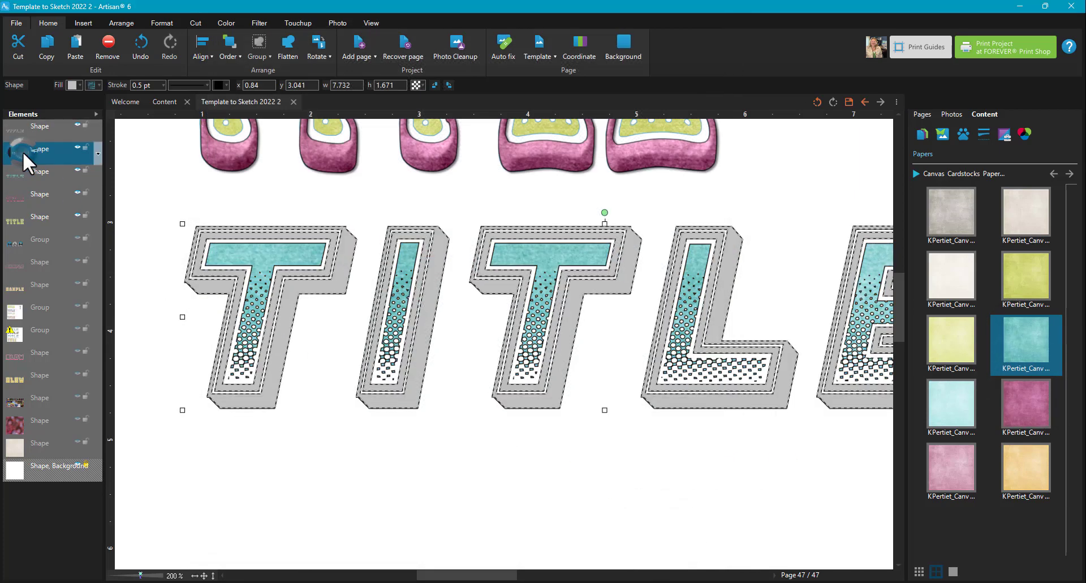
right_click(1038, 286)
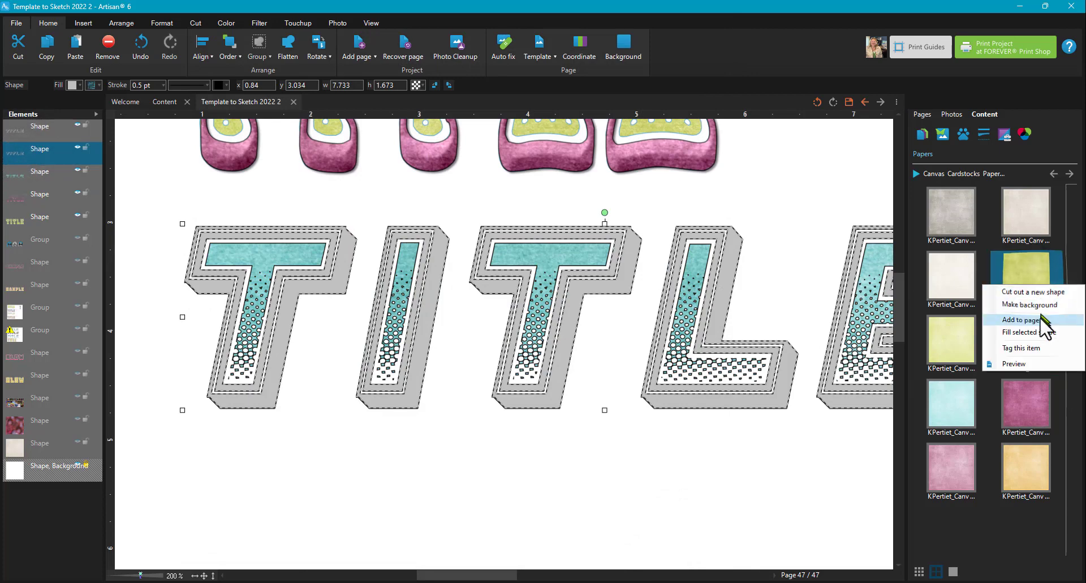
left_click(1035, 333)
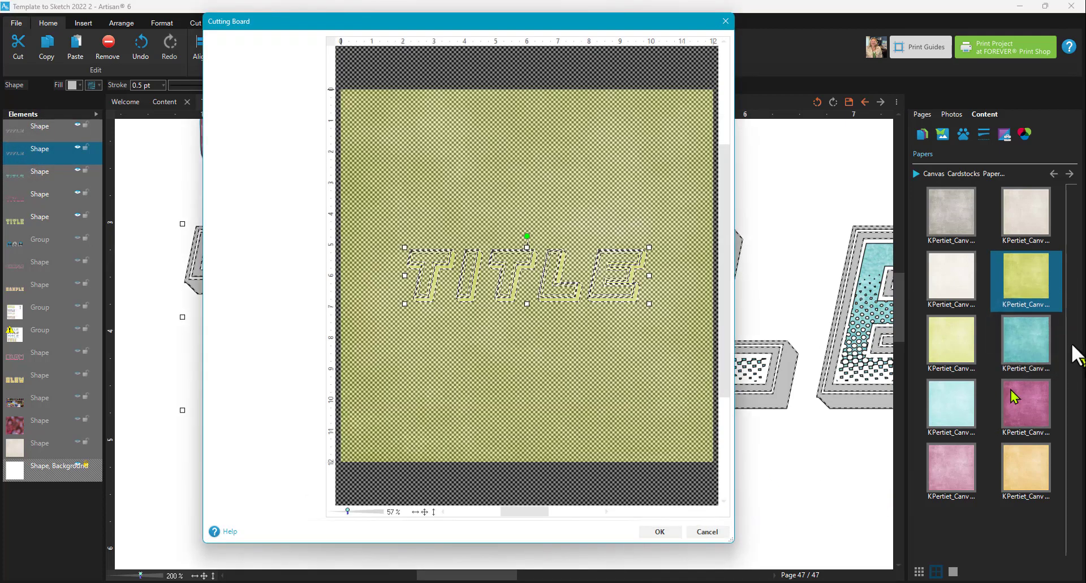
left_click(707, 531)
Fill the lower of the two stacked grey outlines with the dark pink cardstock paper
right_click(1016, 416)
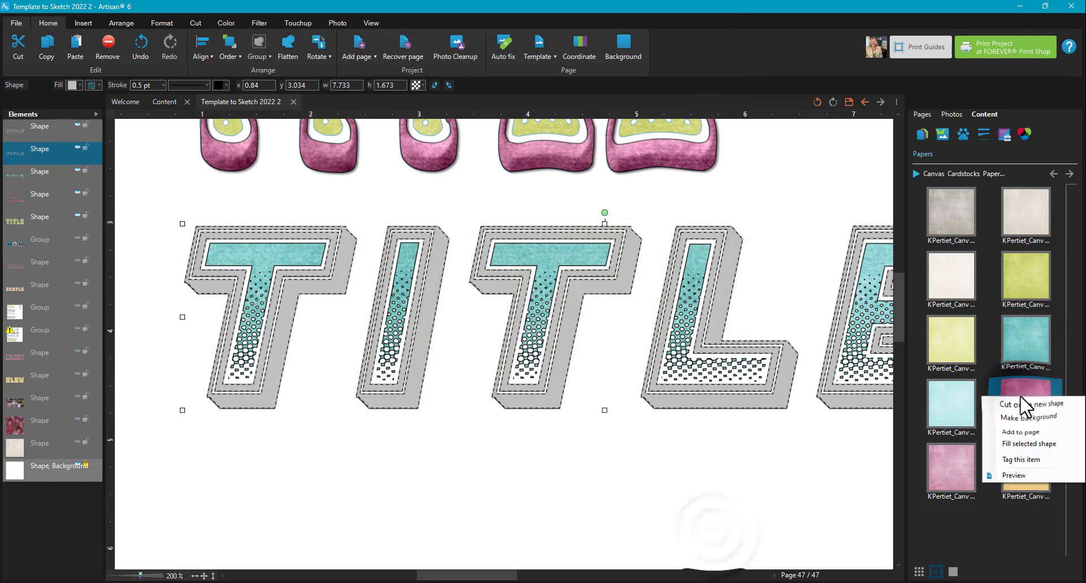
left_click(1036, 448)
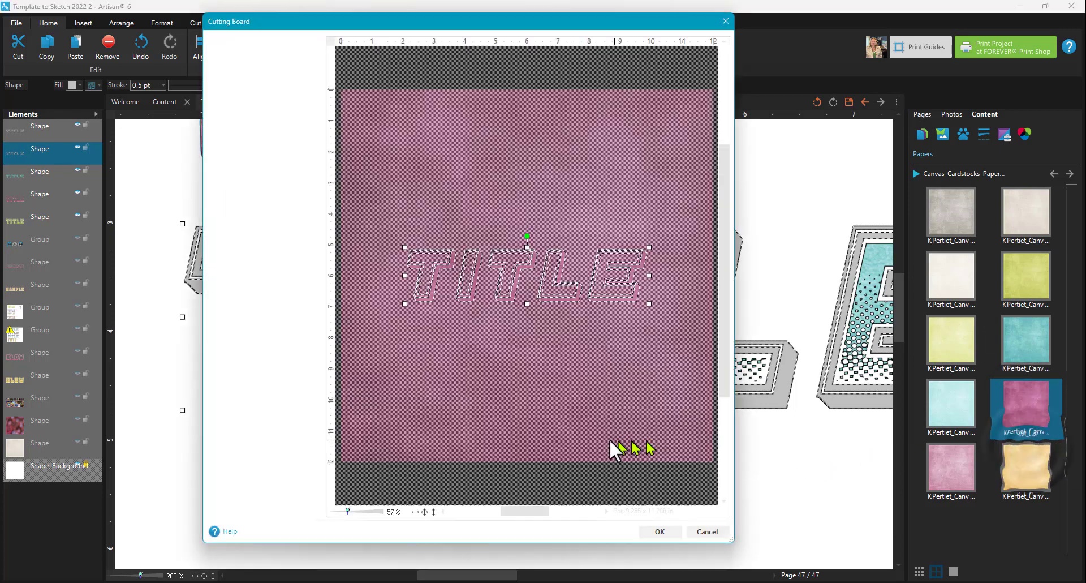
left_click(661, 530)
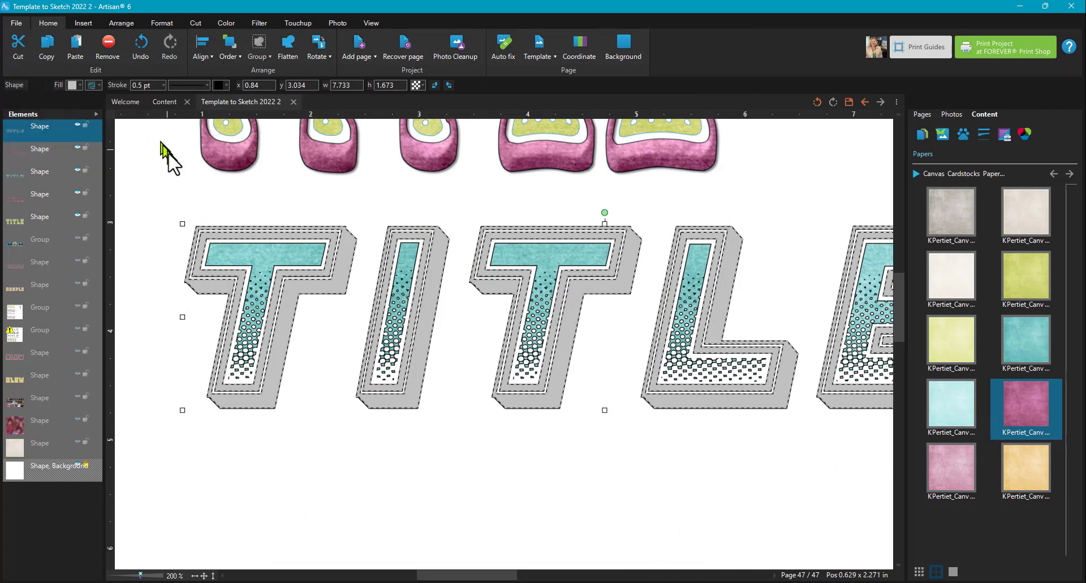
Edit the shape of the upper grey outline and remove the first T's inner grey figure covering the dark pink layer
right_click(207, 284)
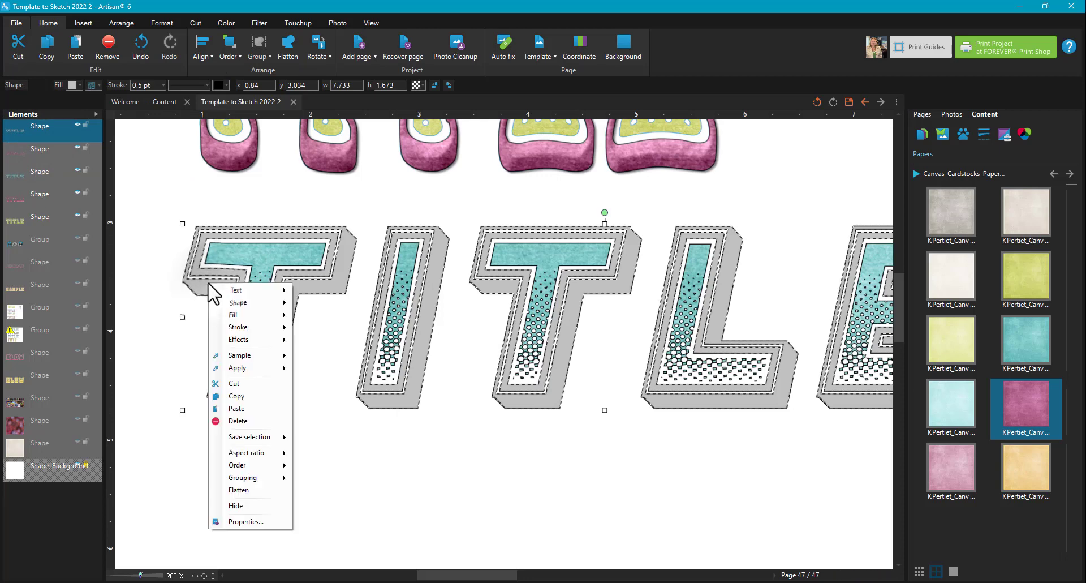
mouse_move(227, 305)
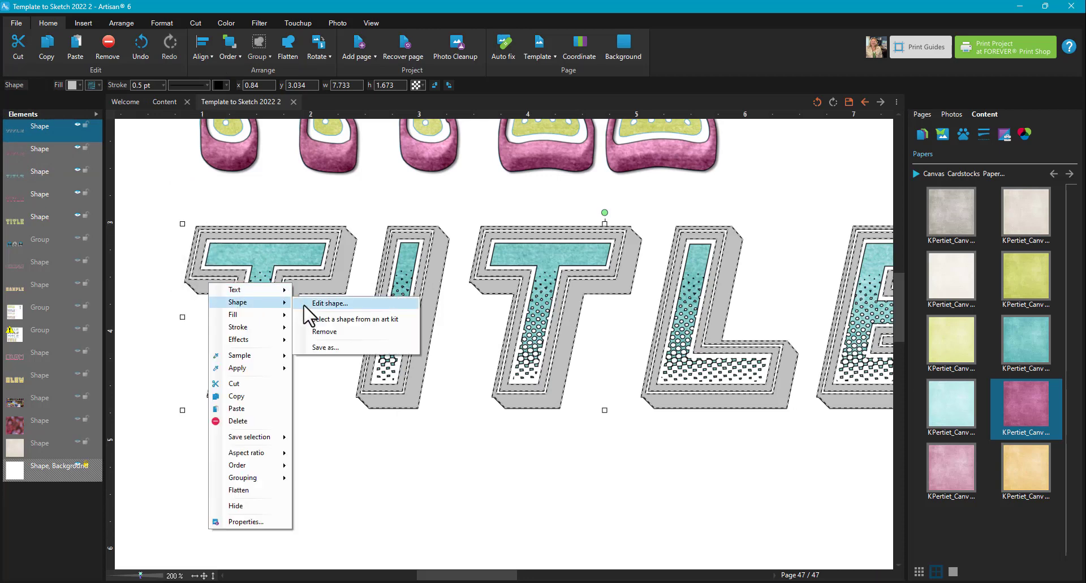
left_click(305, 304)
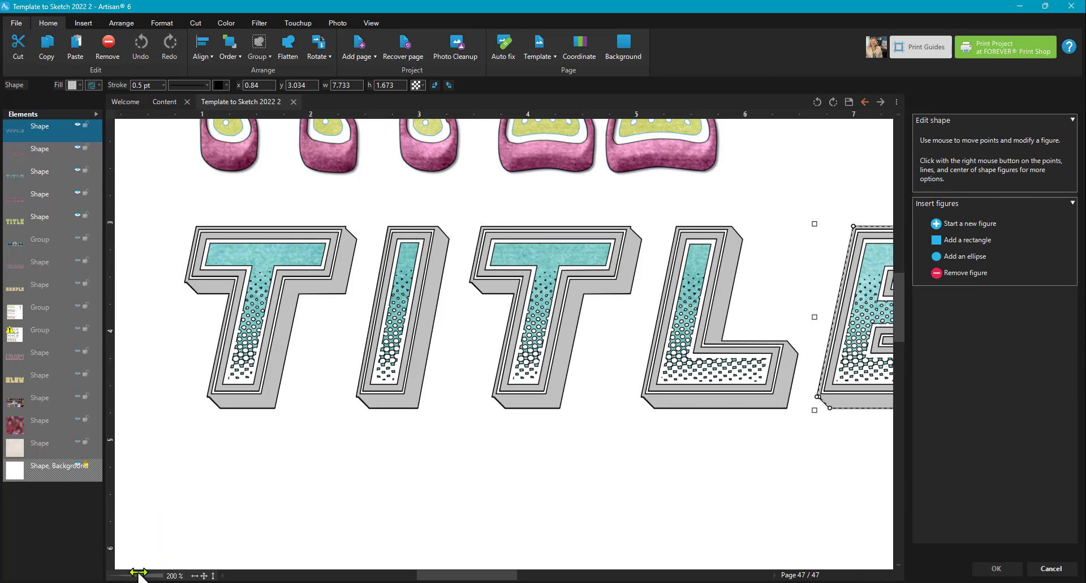
left_click_drag(138, 572, 145, 574)
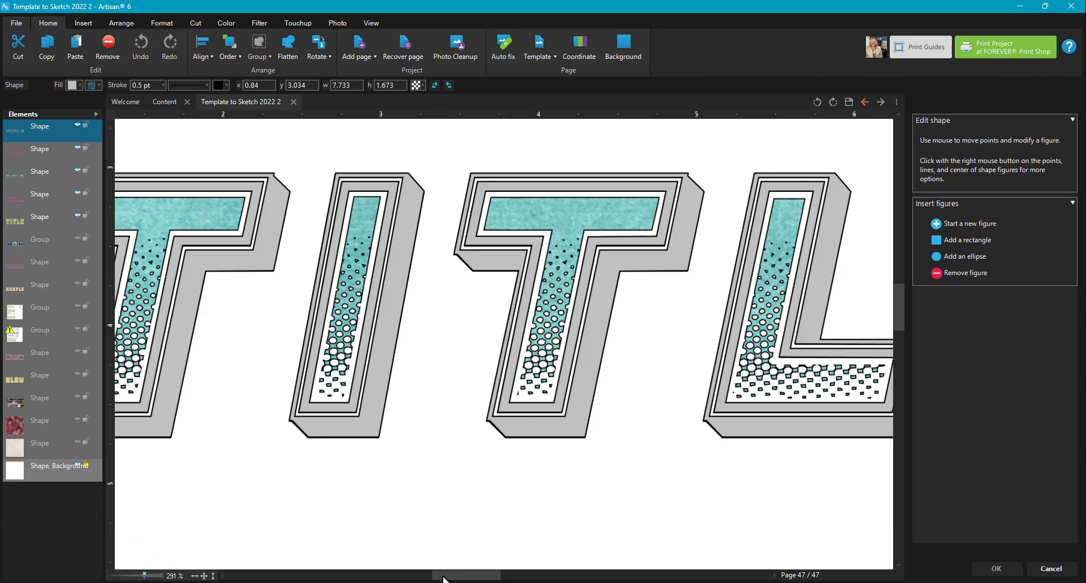
left_click_drag(445, 579, 423, 577)
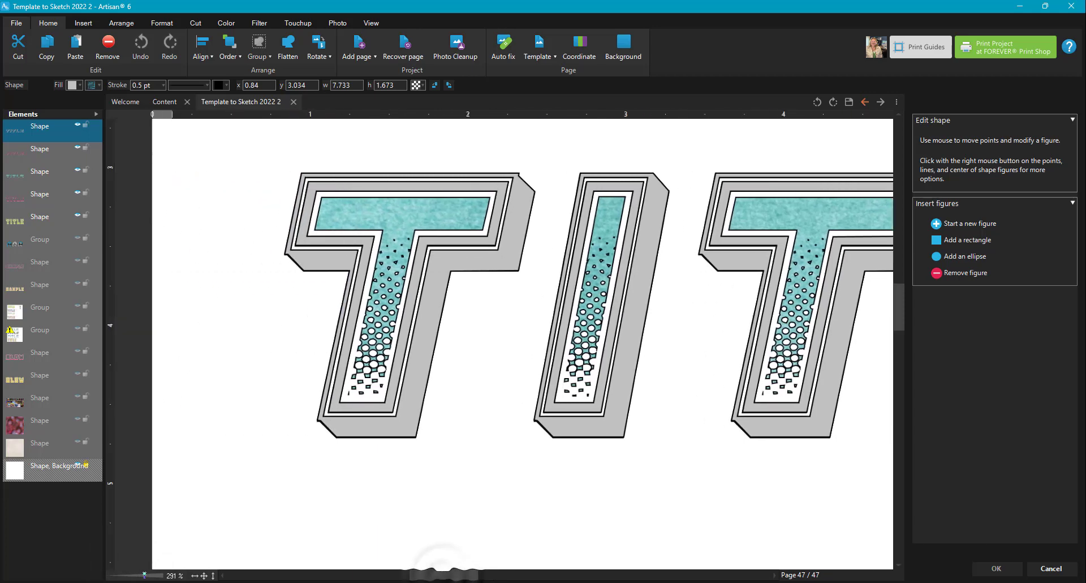
left_click(323, 240)
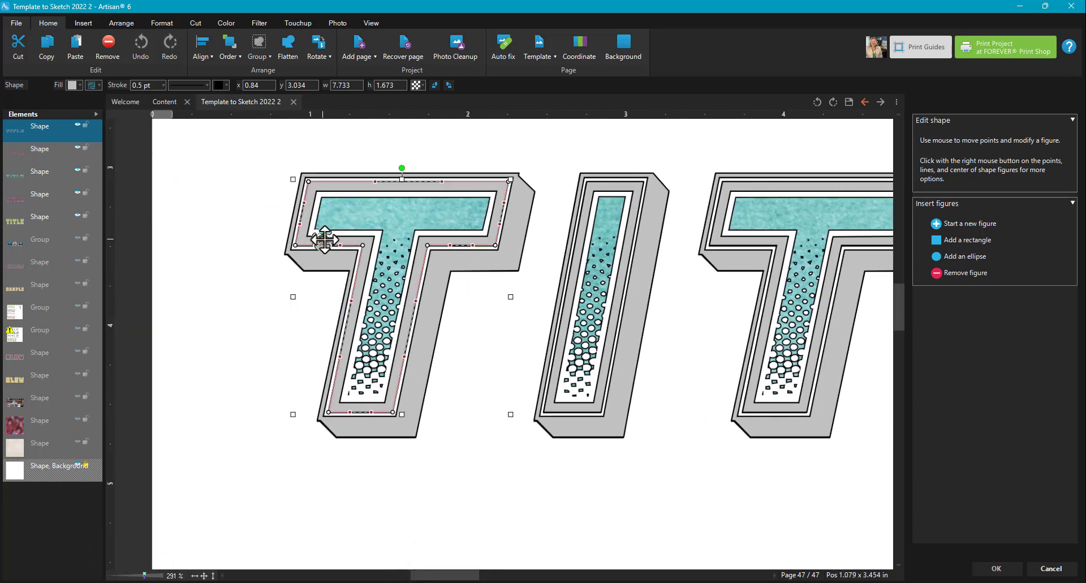
left_click(968, 274)
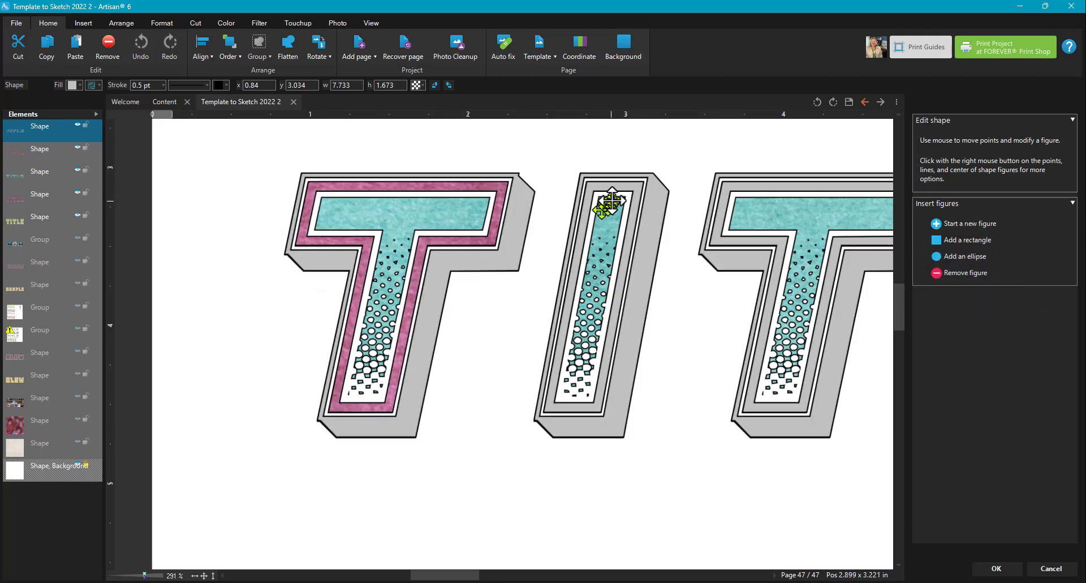
Remove the inner grey figures of the I and the second T from the upper outline
left_click(622, 183)
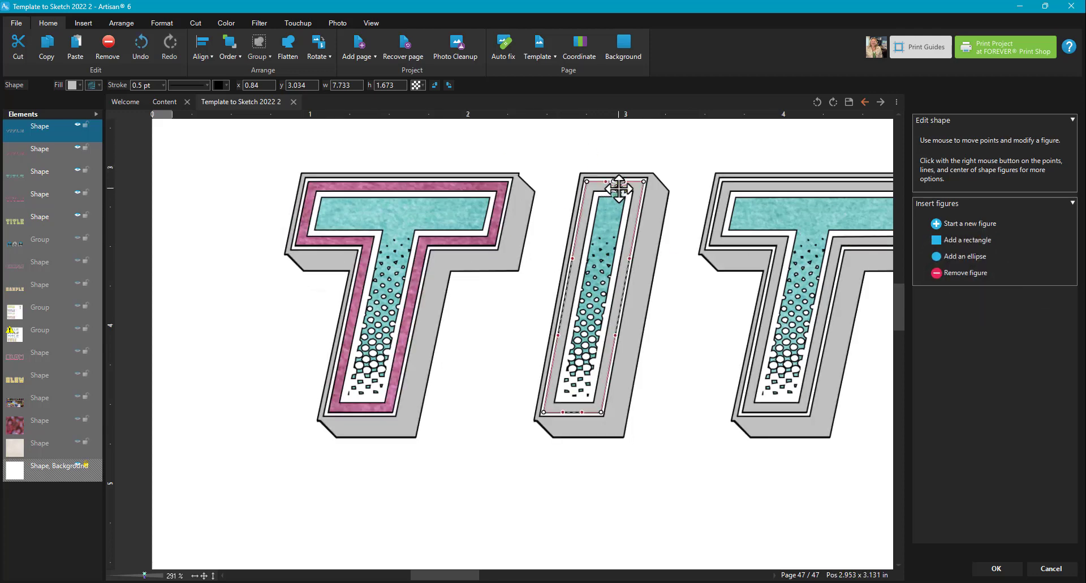
left_click(960, 272)
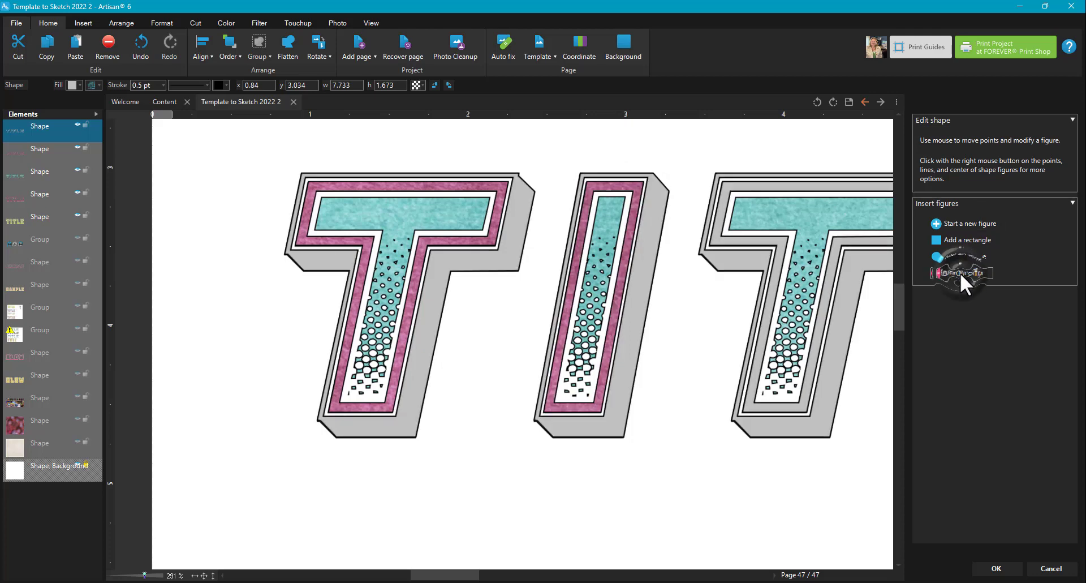
left_click(760, 185)
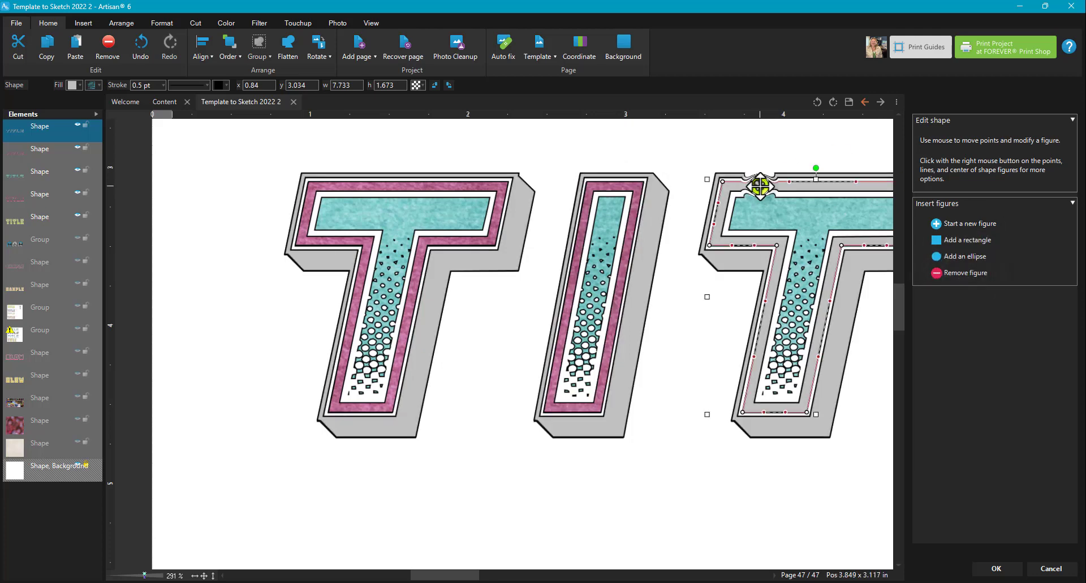
left_click(959, 273)
Remove the inner grey figures of the L and the E, accept the shape edits and deselect the outline
left_click_drag(456, 575, 504, 574)
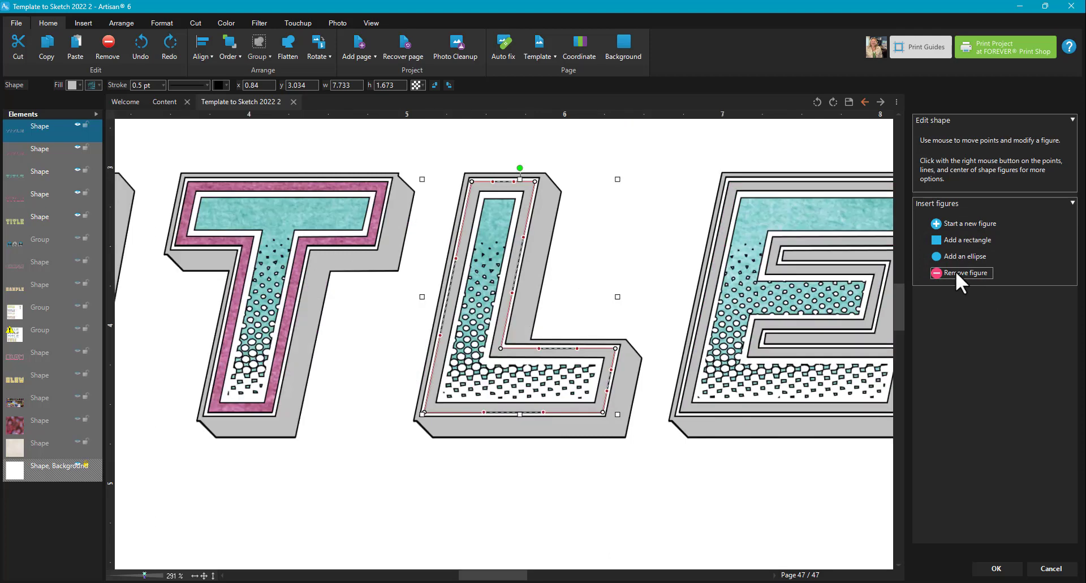
left_click(956, 271)
left_click(708, 404)
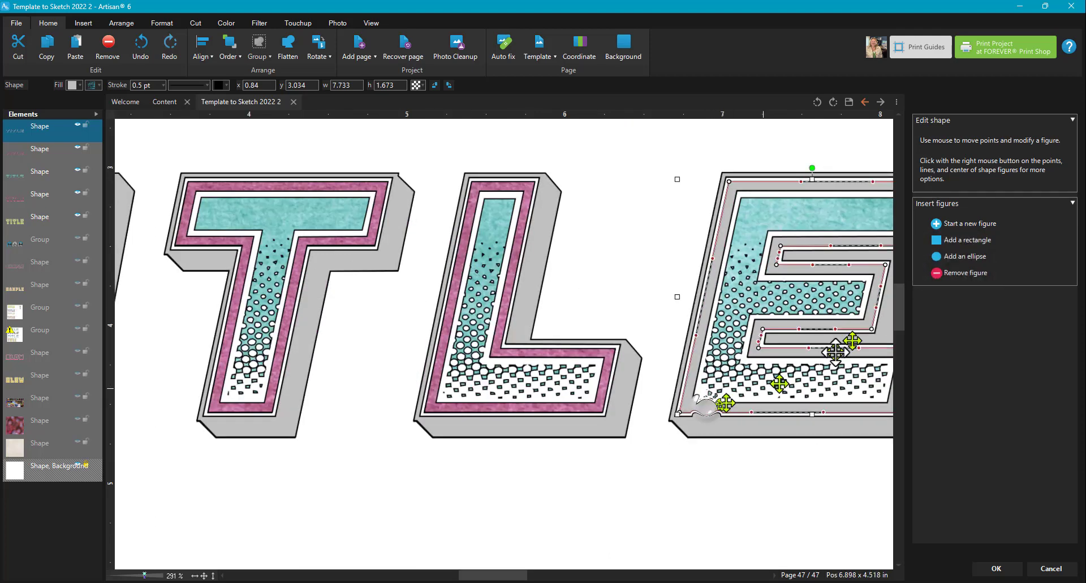
left_click(966, 273)
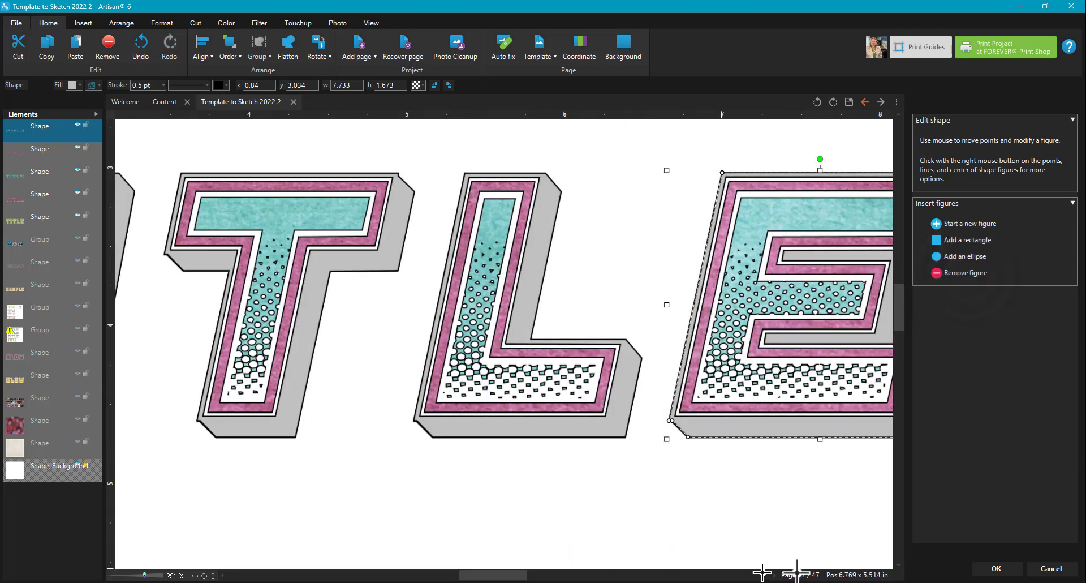
left_click(1004, 569)
left_click(726, 520)
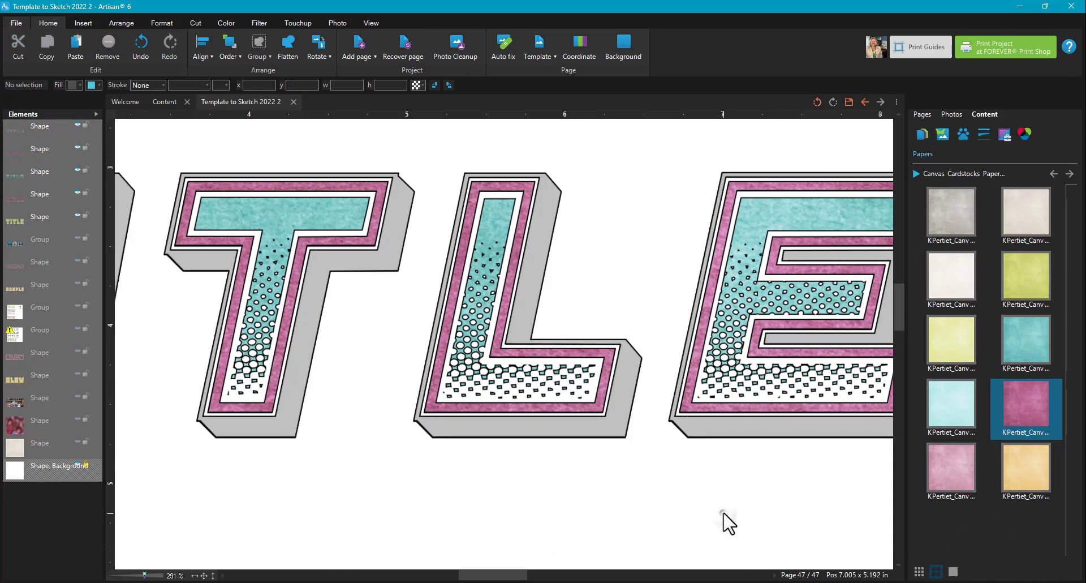
Fill the remaining grey outline with the lime green cardstock, enlarging its cut-out area across the paper, and add a preset drop shadow
left_click_drag(473, 576, 483, 577)
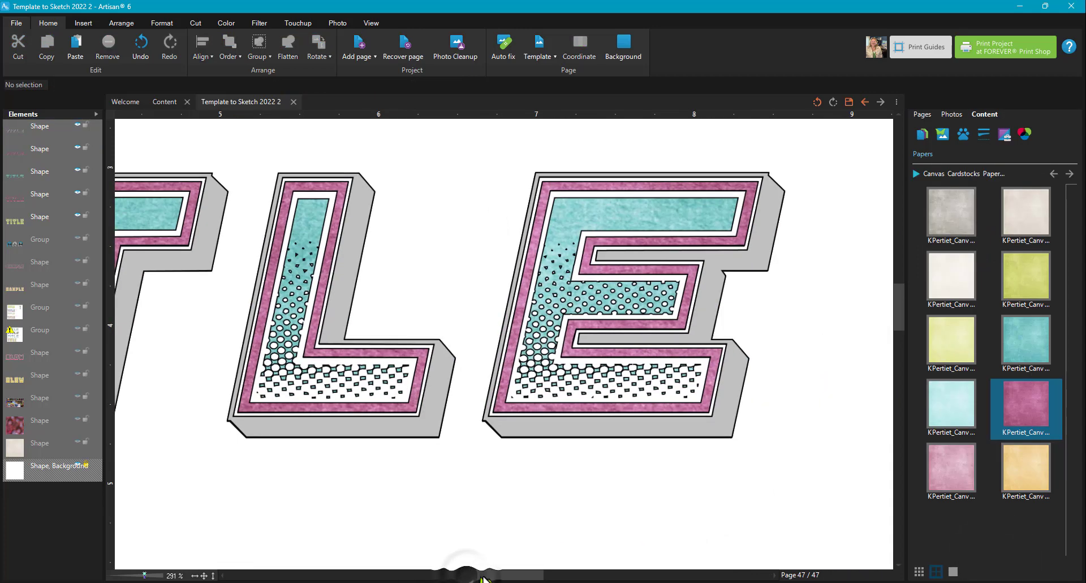
left_click(729, 425)
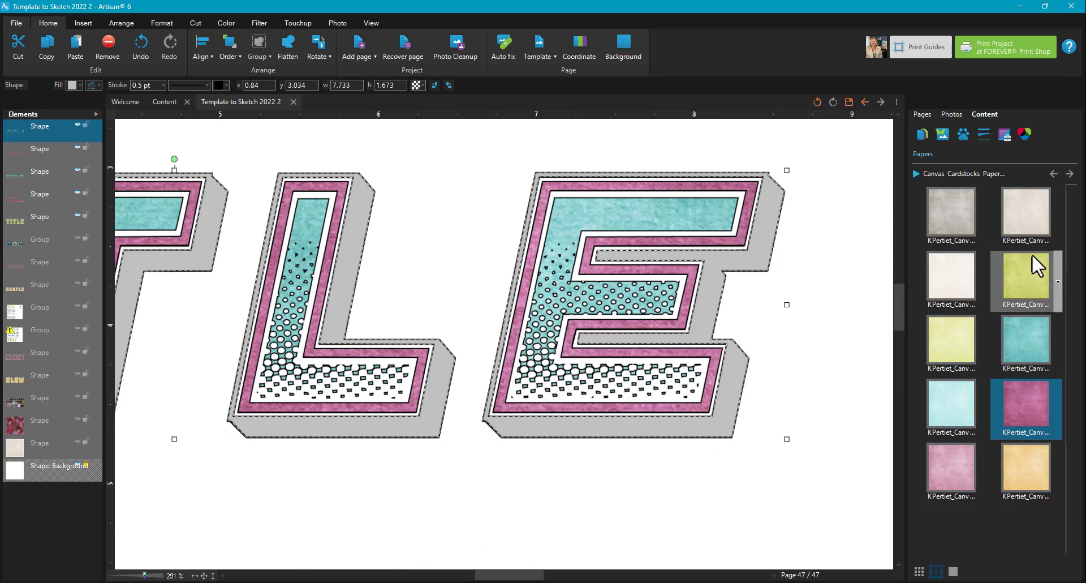
right_click(1034, 270)
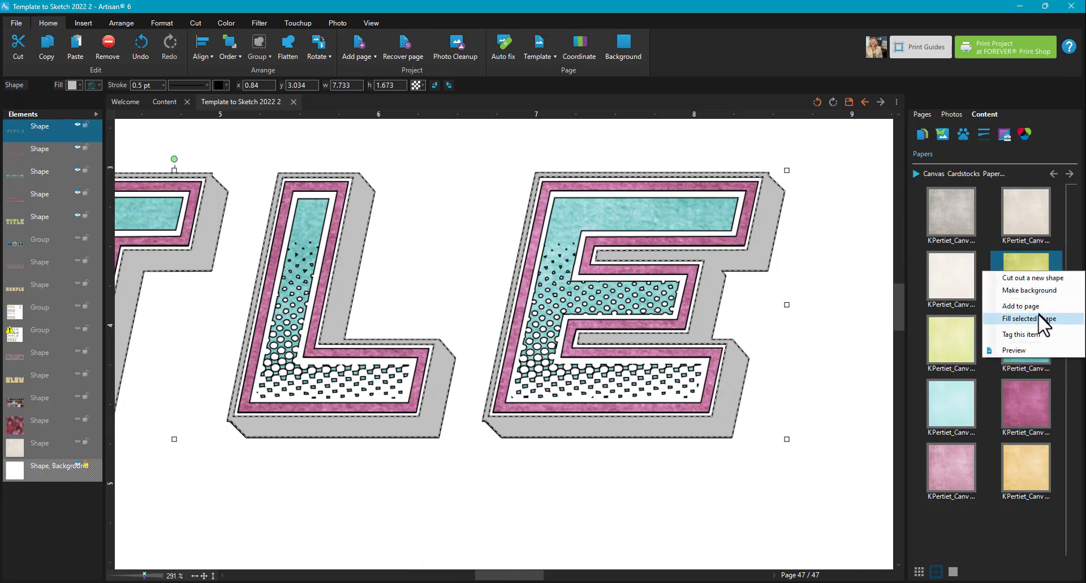
left_click(1044, 319)
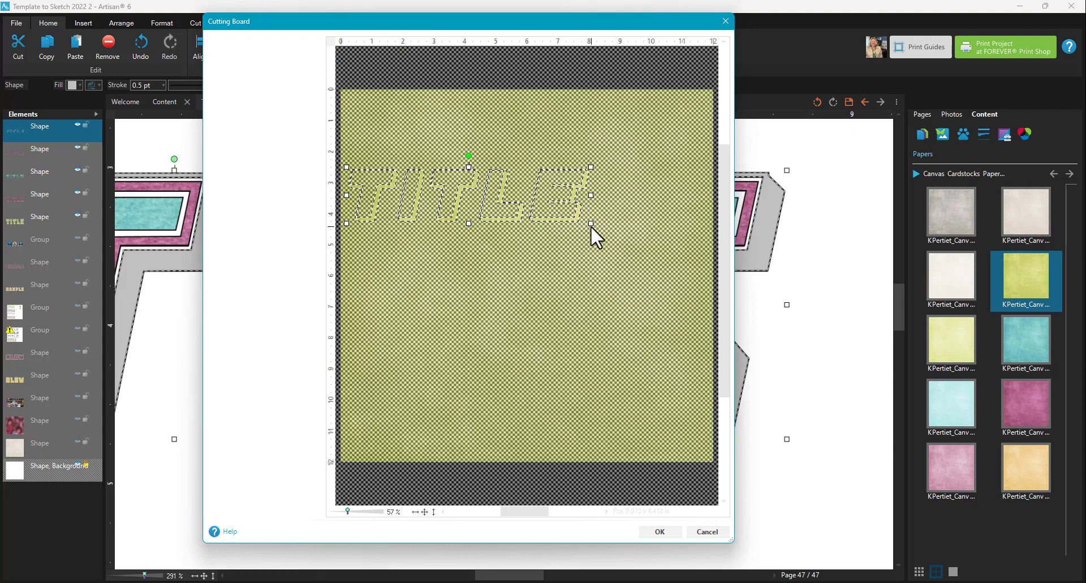
left_click_drag(590, 224, 636, 251)
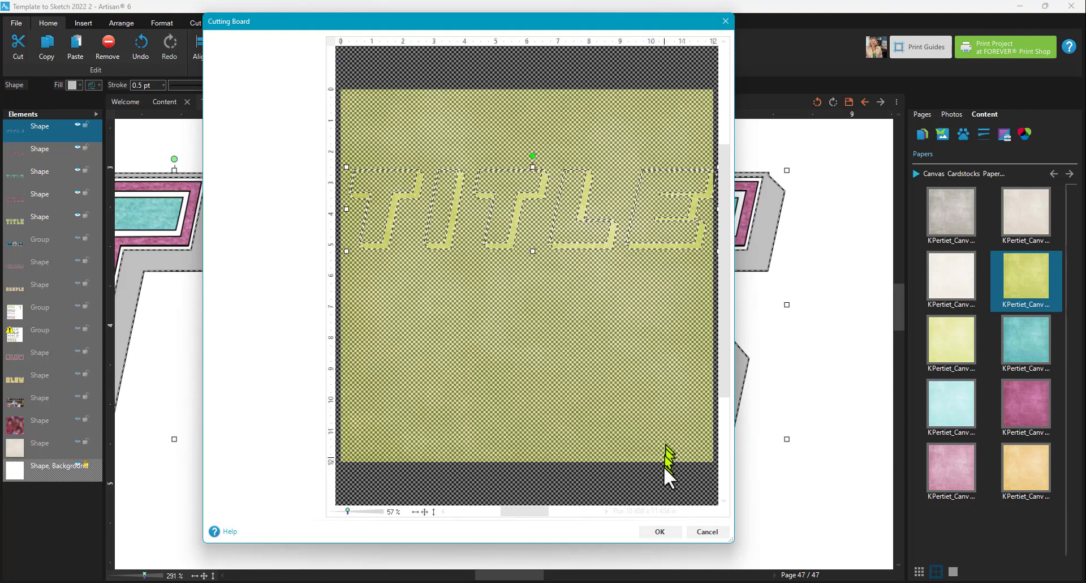
left_click(661, 532)
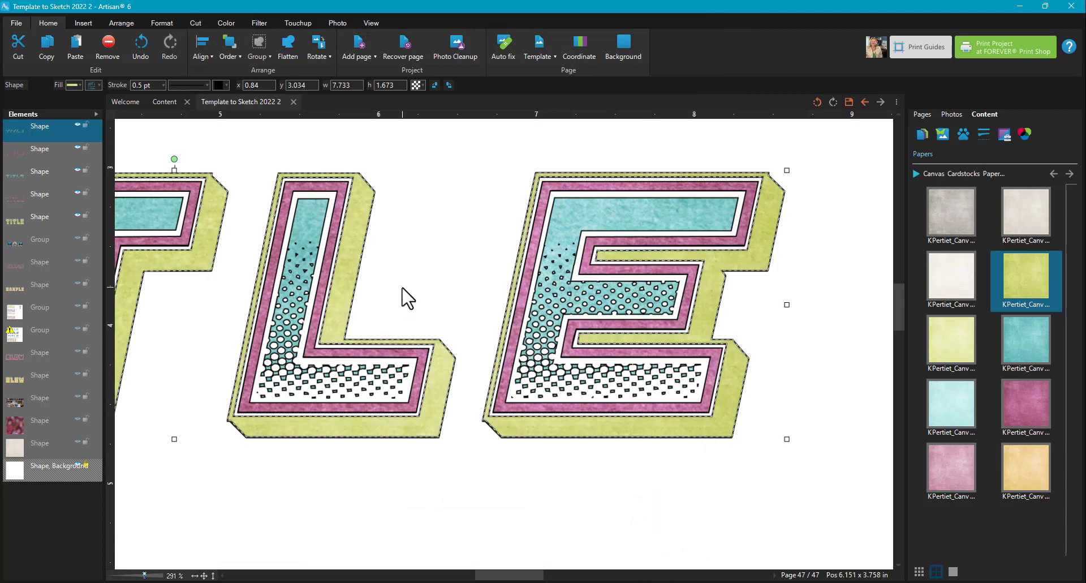
left_click(178, 22)
left_click(418, 41)
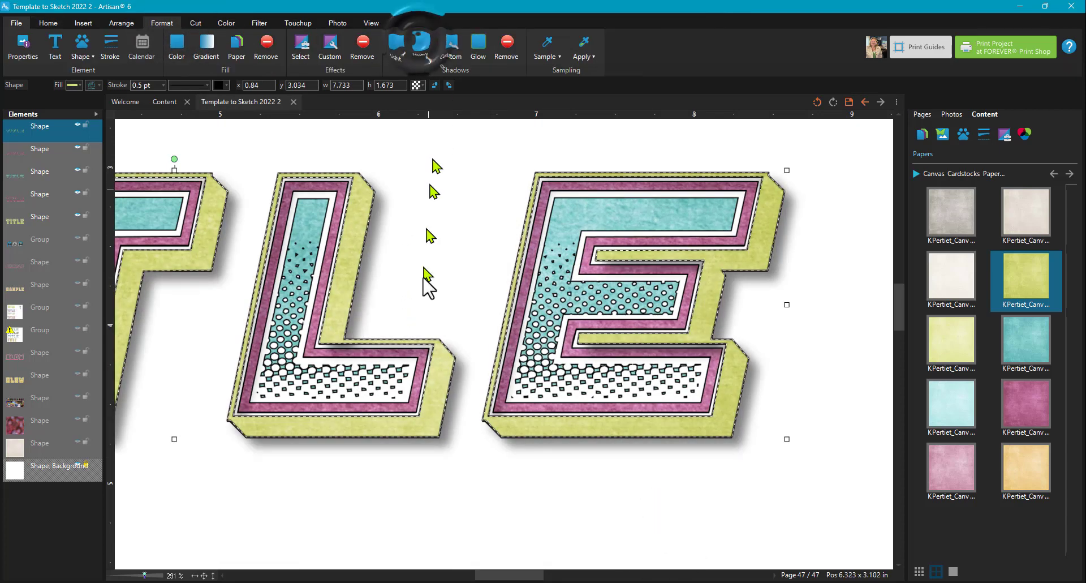
Change the lime green outline's drop shadow to the light preset
left_click(395, 41)
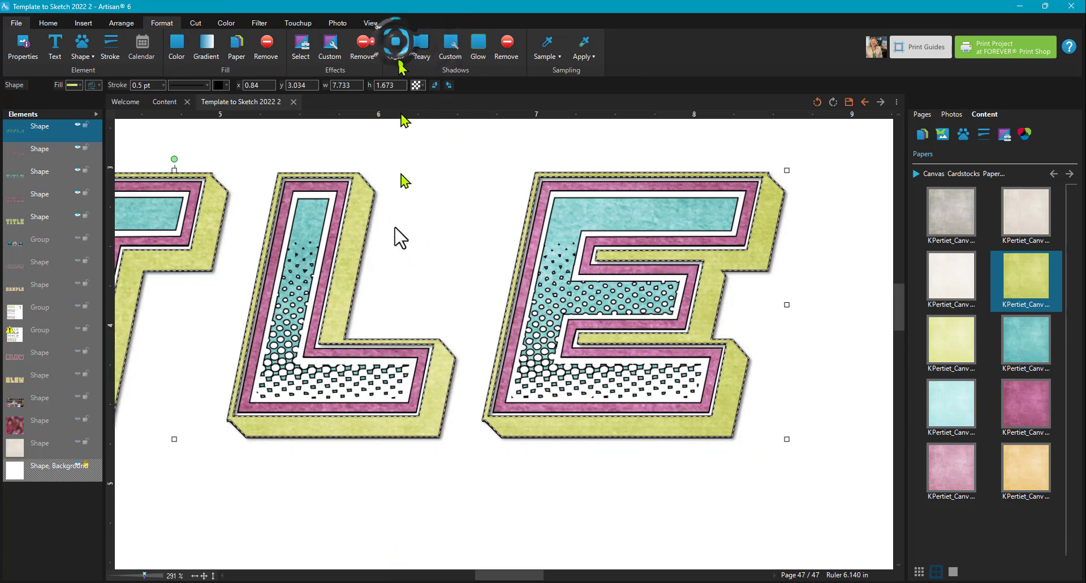
left_click(202, 569)
left_click(204, 575)
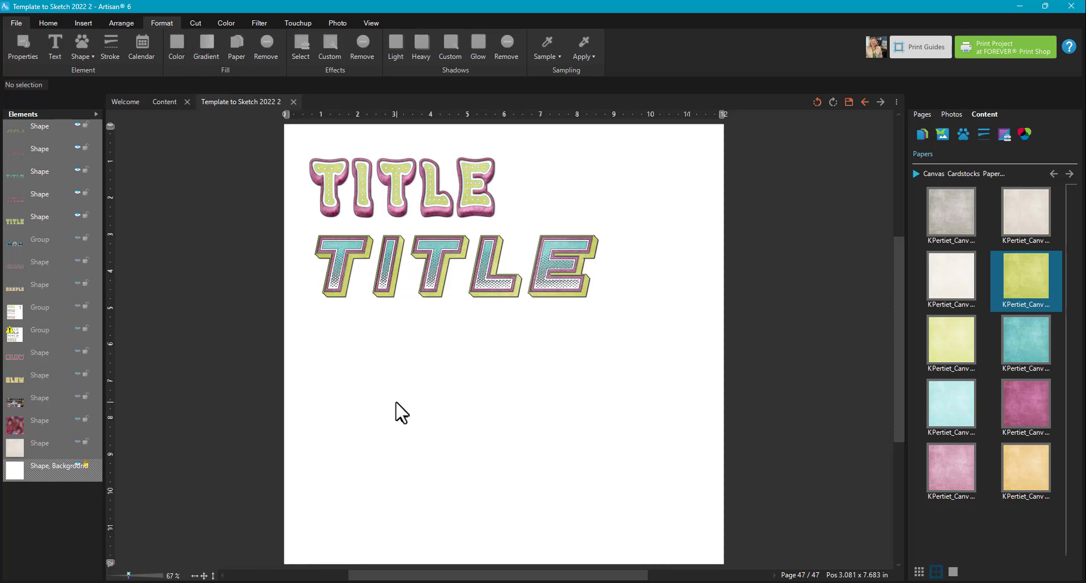
Start a text shape reading TITLE below the two finished titles and set it in the layered font Sunset Boulevard
left_click(83, 20)
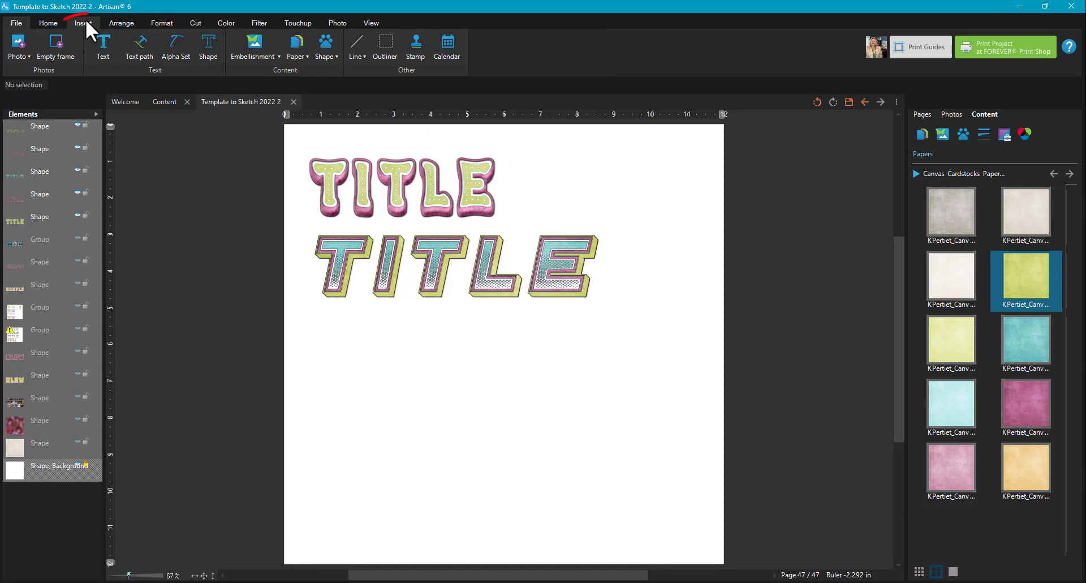
left_click(206, 44)
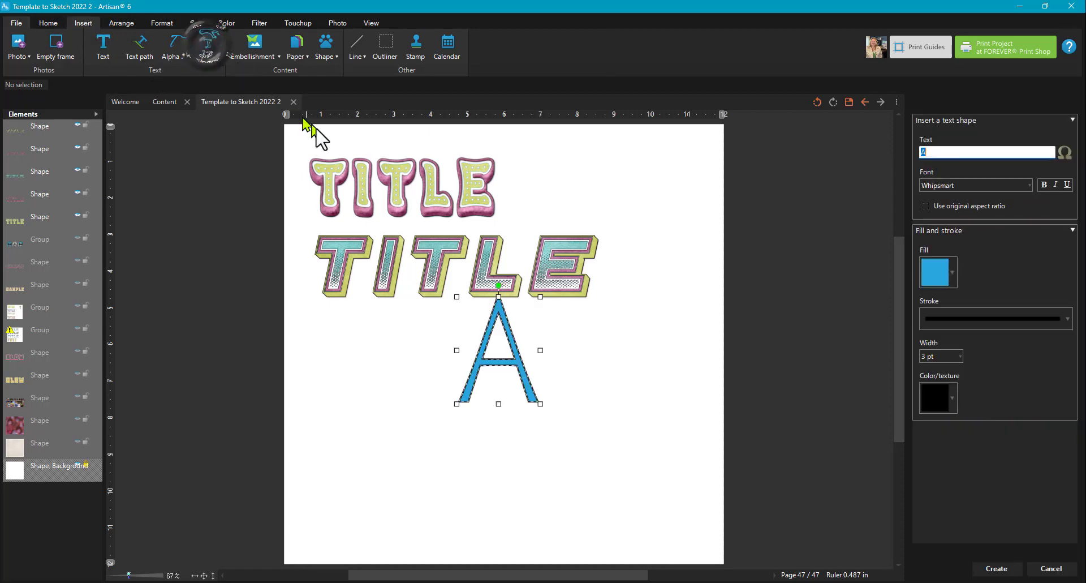
left_click_drag(512, 335, 468, 398)
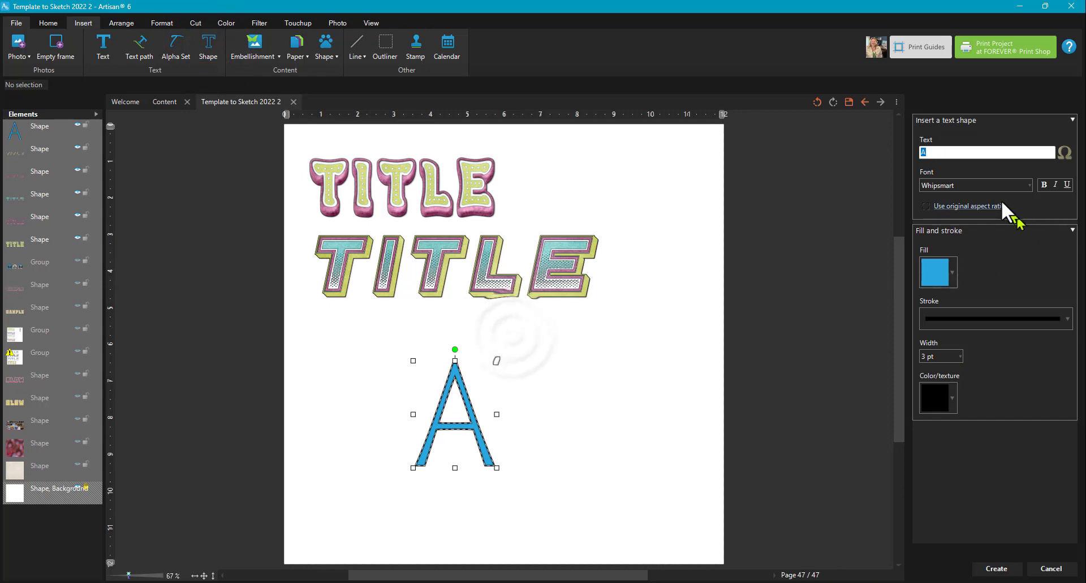
type("TITL")
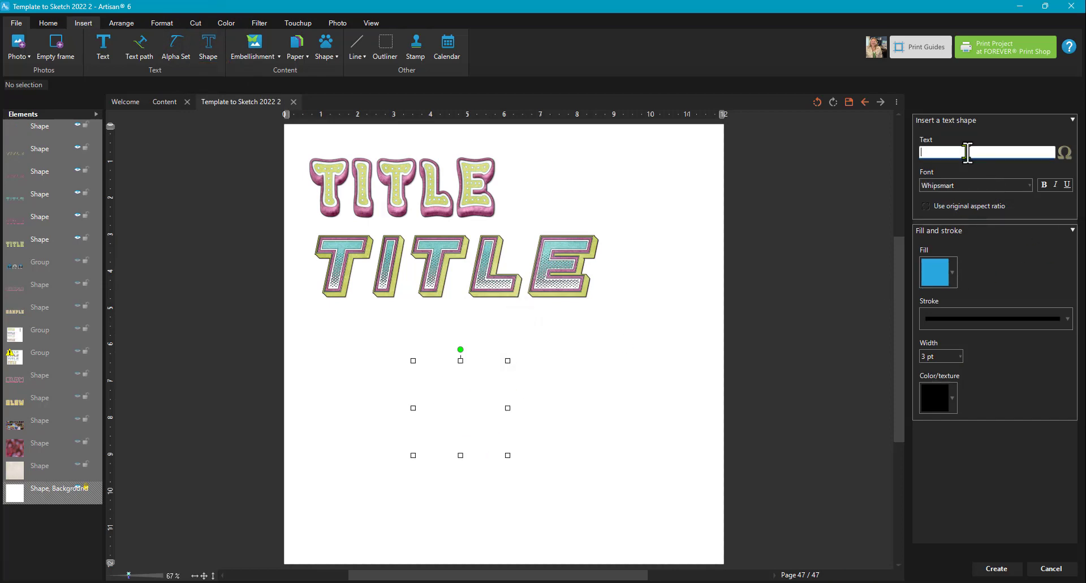
type("E")
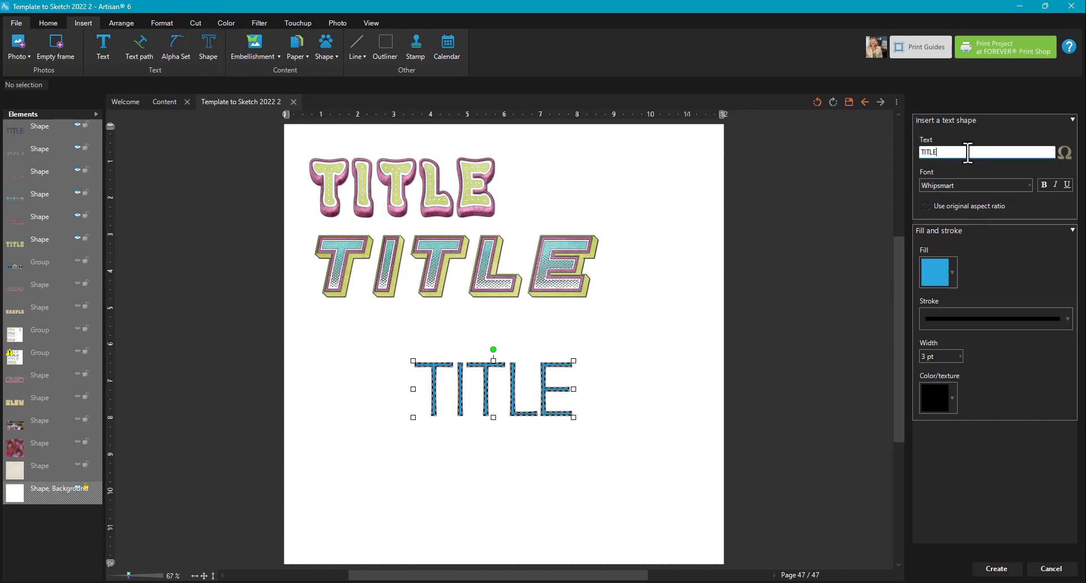
left_click(979, 186)
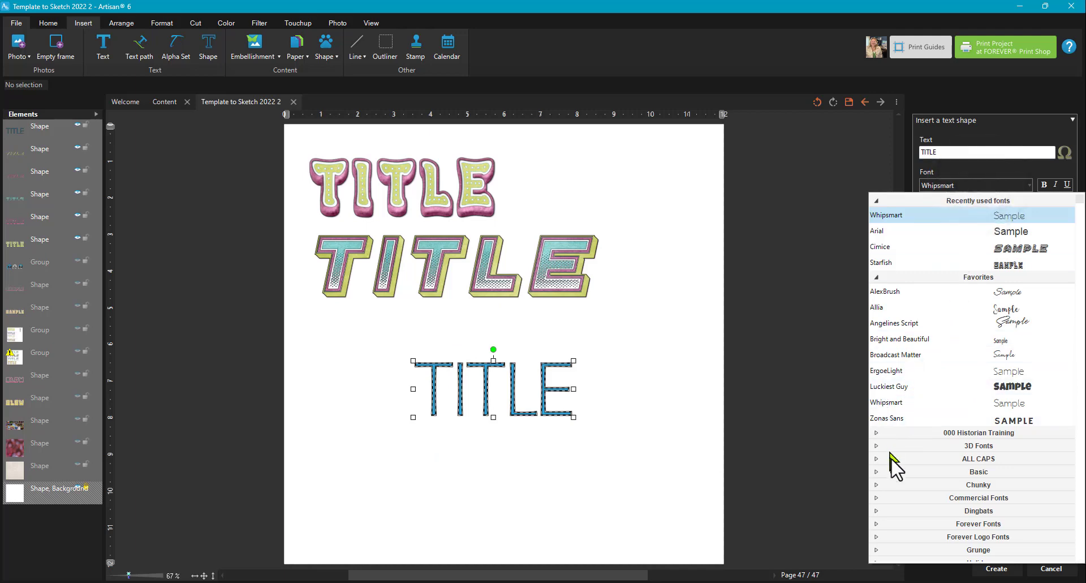
scroll(897, 467, "down", 5)
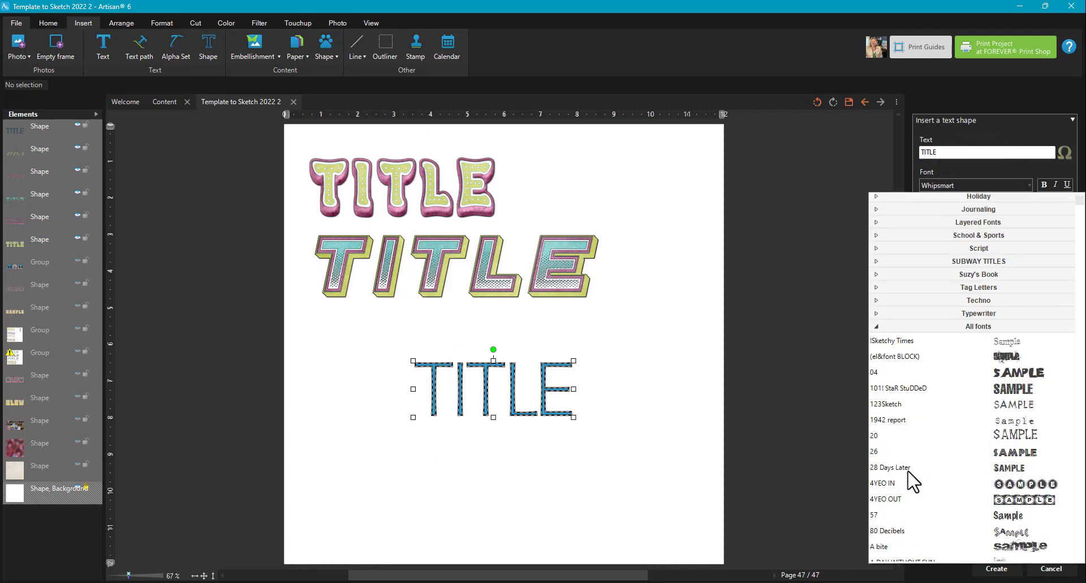
left_click(876, 222)
left_click(894, 351)
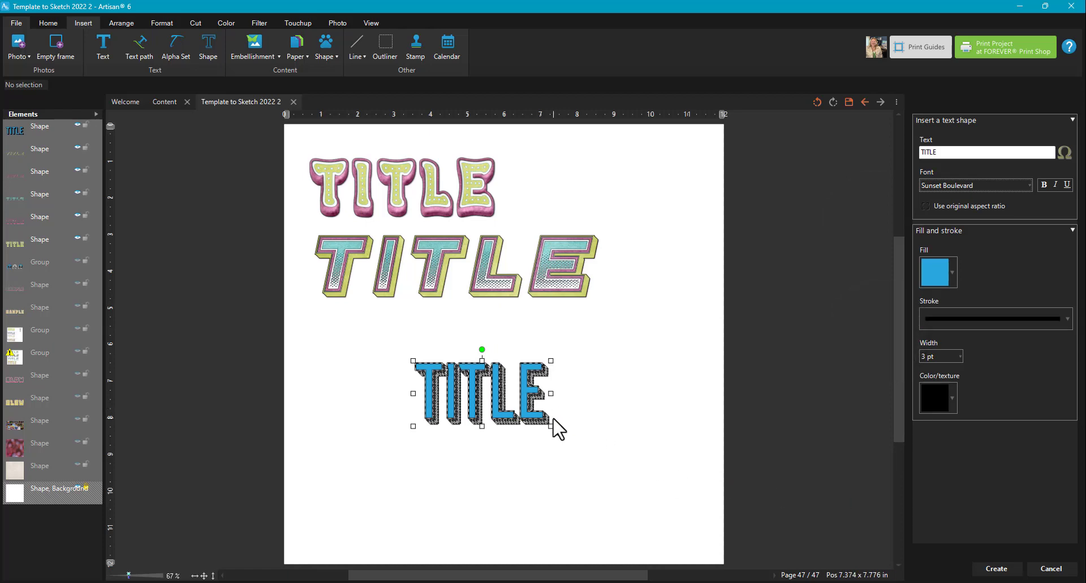
Enlarge the new TITLE to about 10.1 by 4.6 in, set its stroke width to 0.5 pt and create the shape
left_click_drag(552, 428, 661, 500)
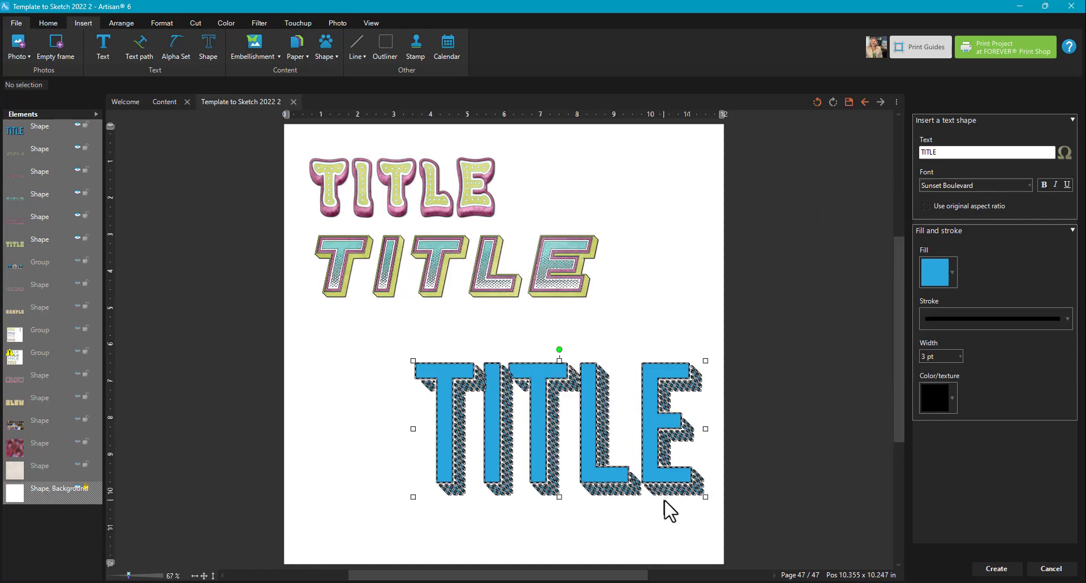
left_click(960, 354)
left_click(926, 247)
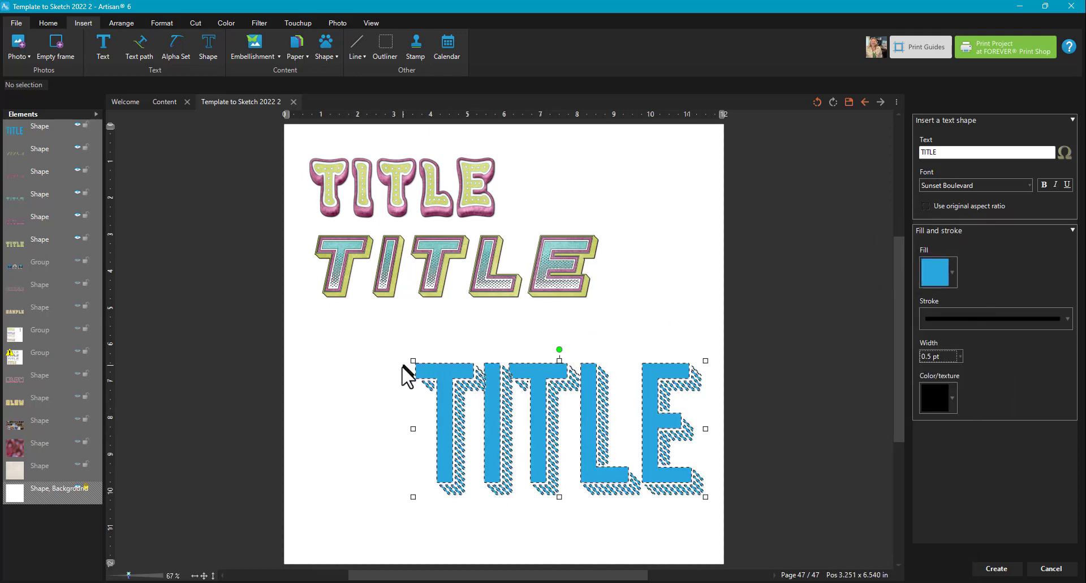
left_click_drag(413, 361, 332, 323)
left_click(991, 568)
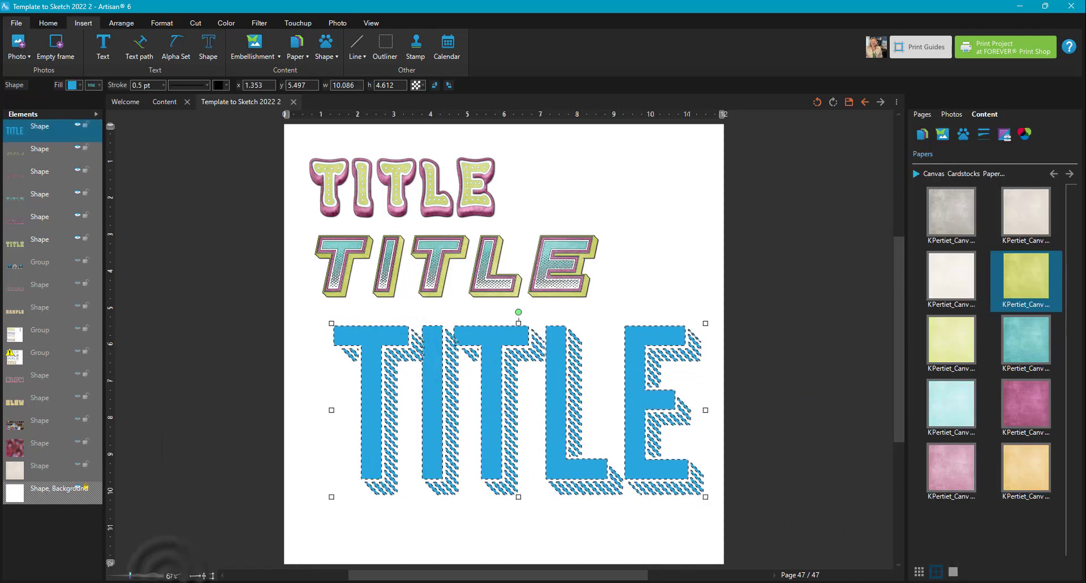
Check where the letters of the blue TITLE shape overlap and delete the whole shape
left_click(141, 575)
left_click(420, 353)
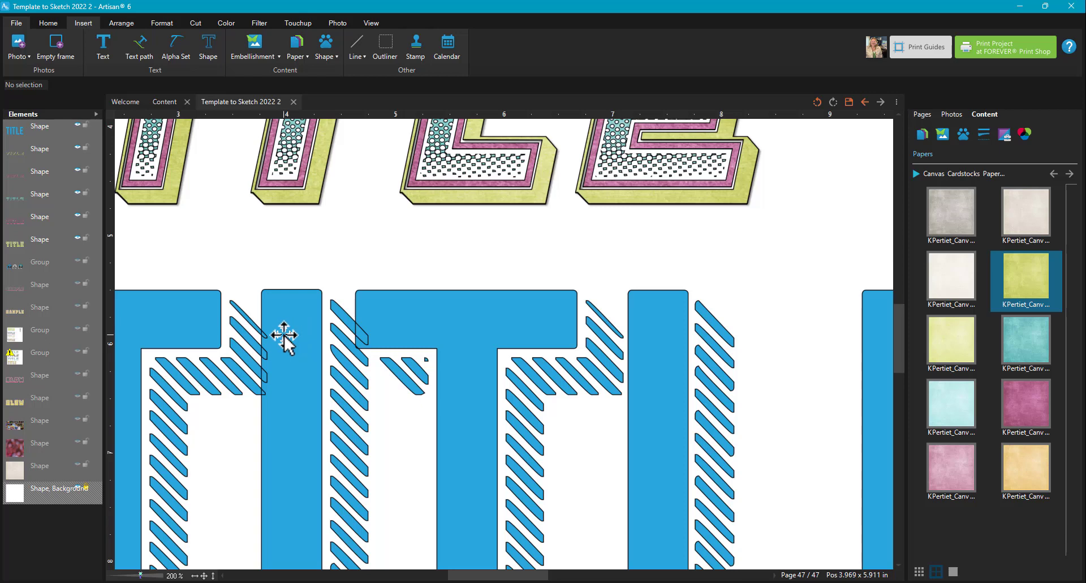
left_click(305, 340)
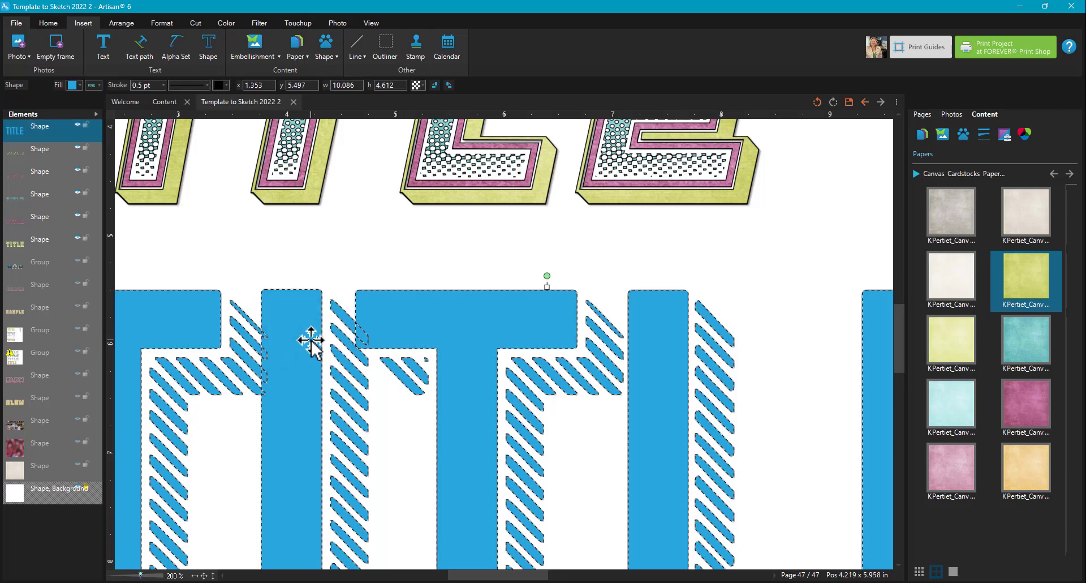
key("Delete")
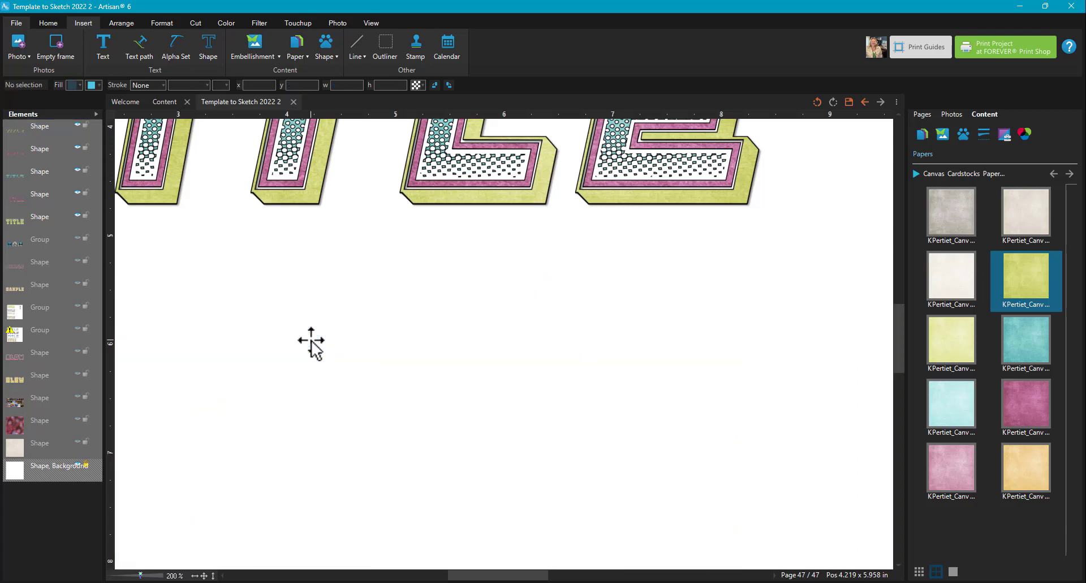
left_click(204, 576)
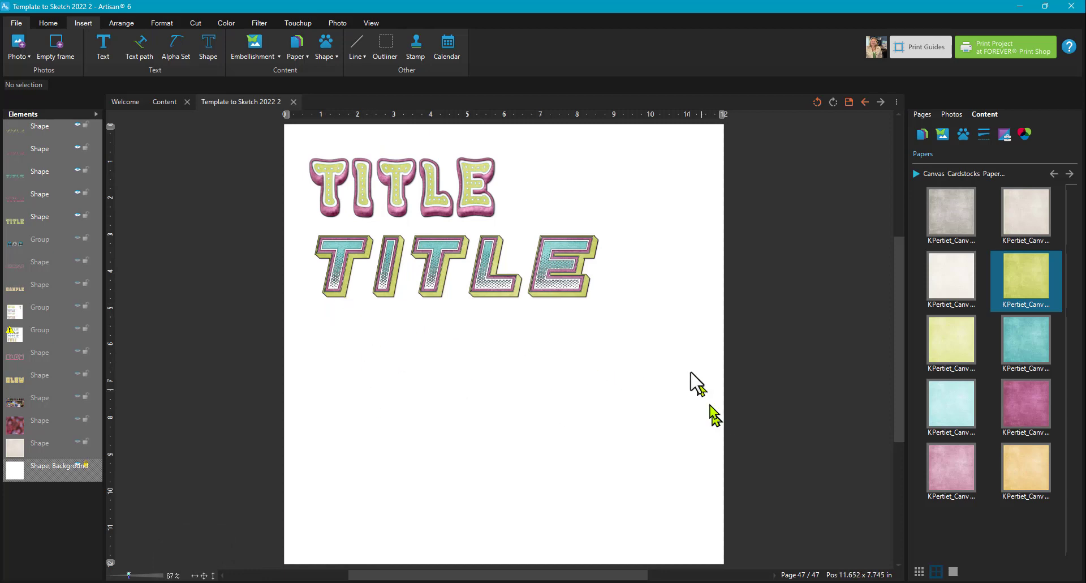
Create a separate text shape of the letter T in Sunset Boulevard with a 0.5 pt stroke
left_click(208, 48)
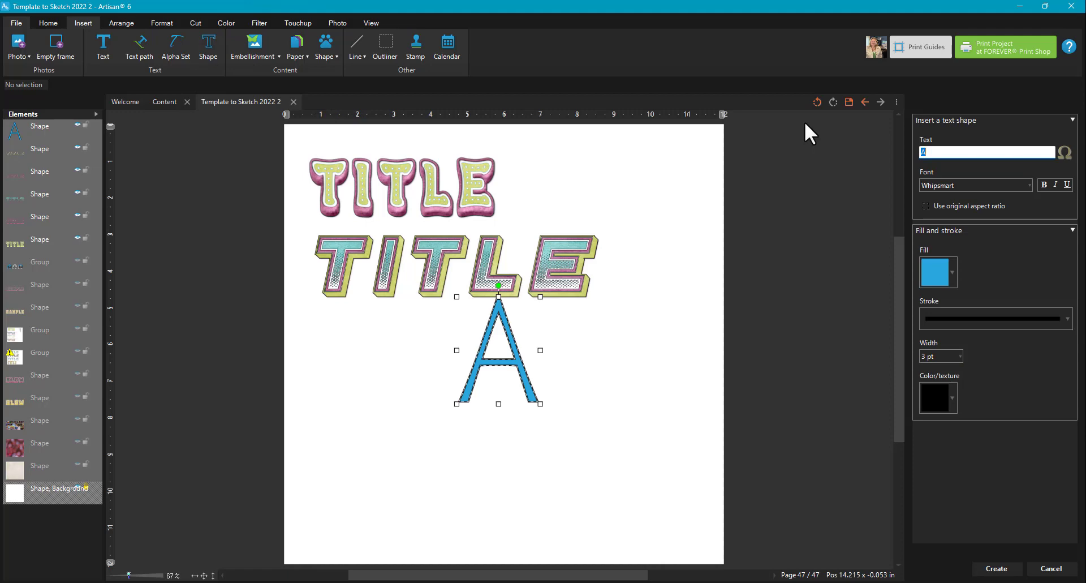
type("T")
left_click(944, 184)
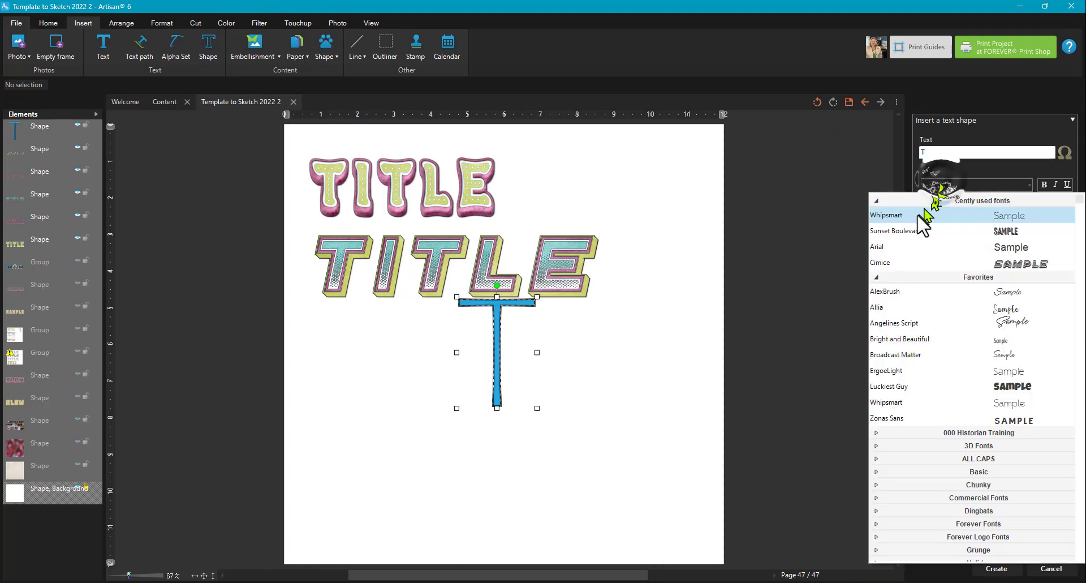
left_click(909, 231)
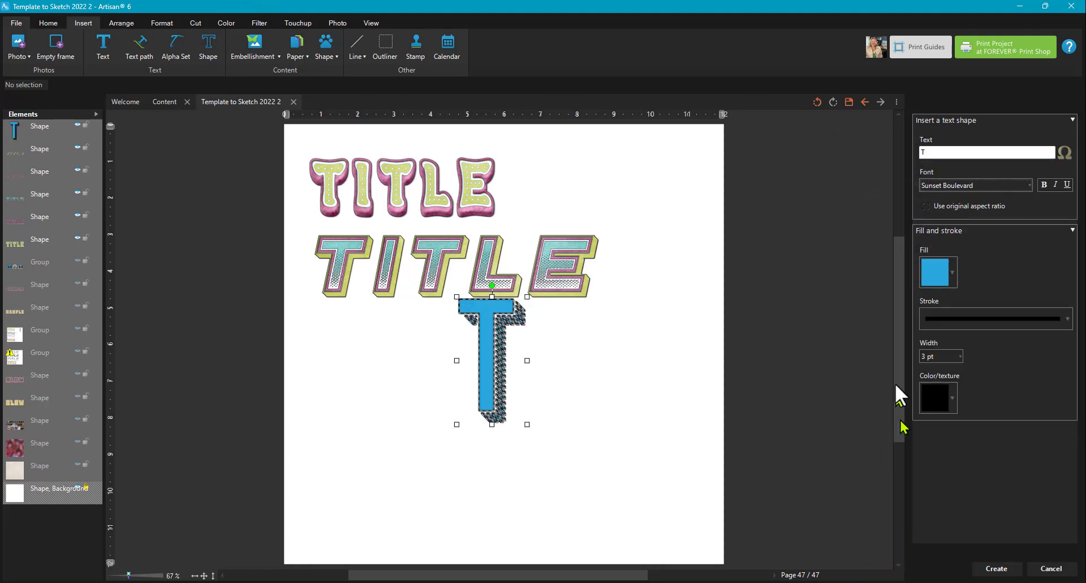
left_click(960, 356)
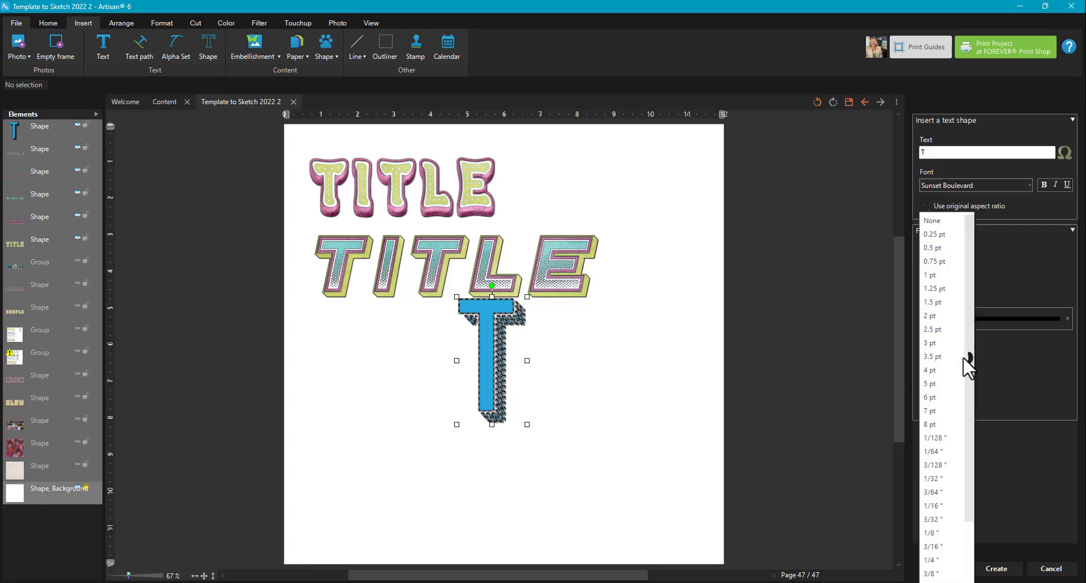
left_click(935, 254)
left_click(996, 568)
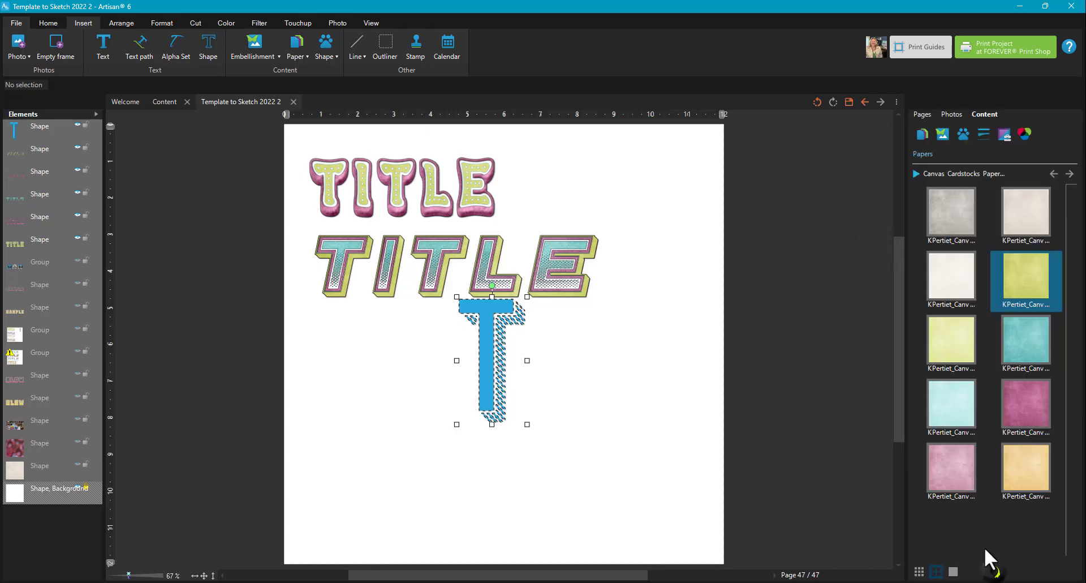
Create a text shape of the letter I in Sunset Boulevard with a 0.5 pt stroke, placed beside the T and matched to its height
left_click(209, 52)
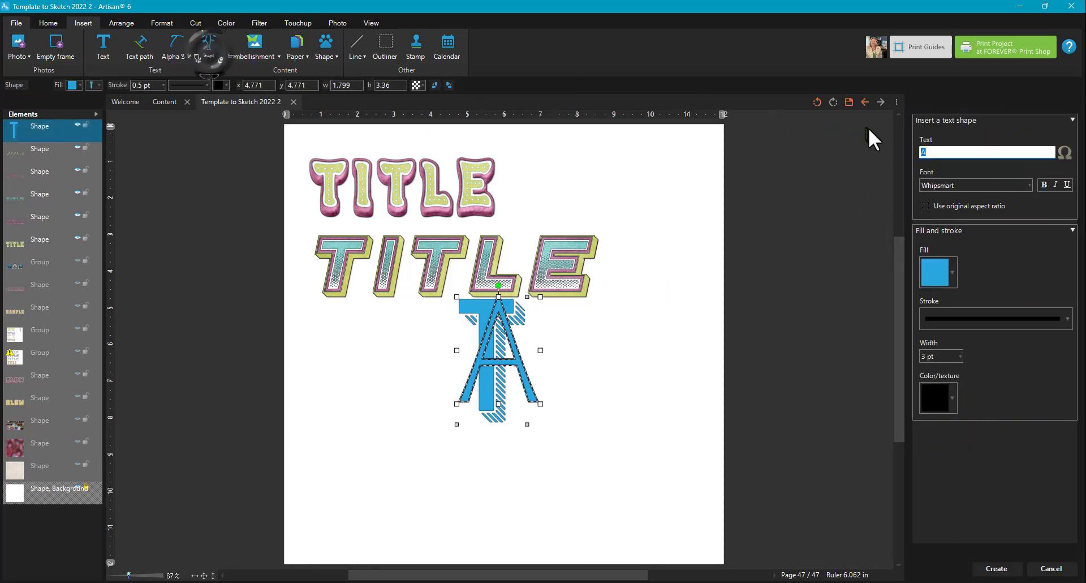
type("I")
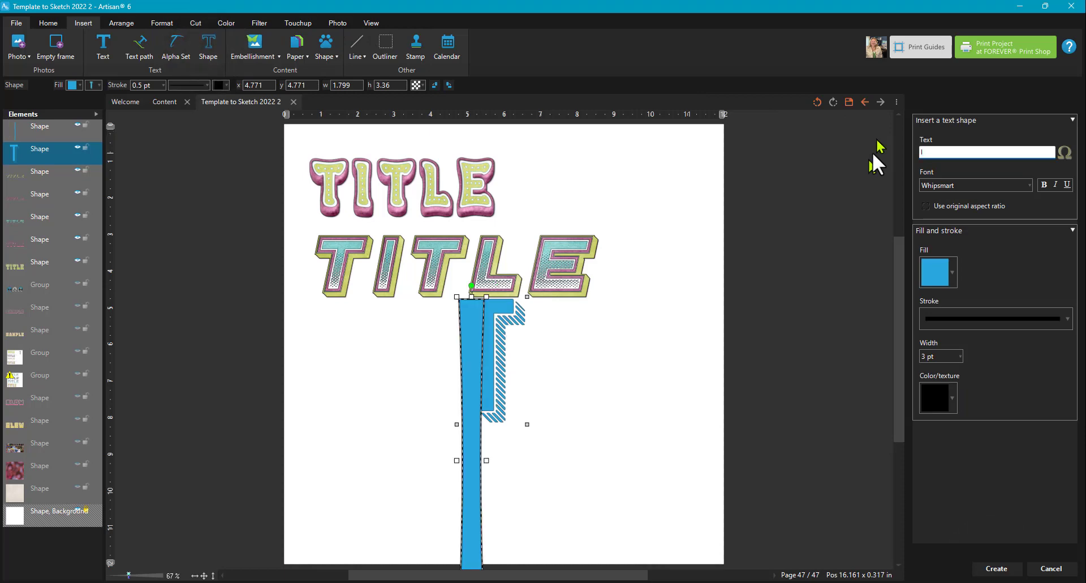
left_click(934, 185)
left_click(931, 230)
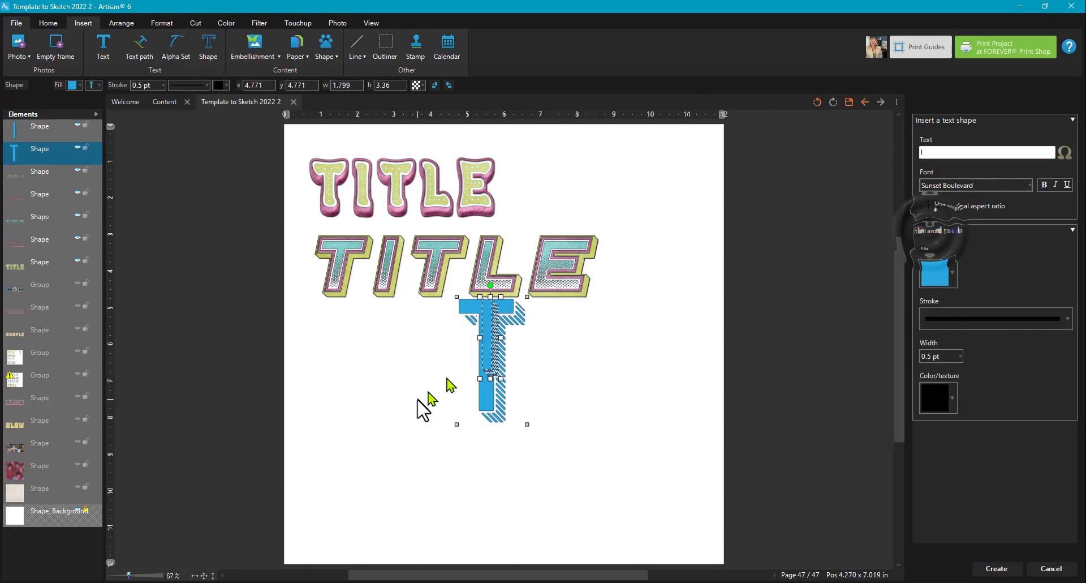
left_click_drag(491, 379, 551, 390)
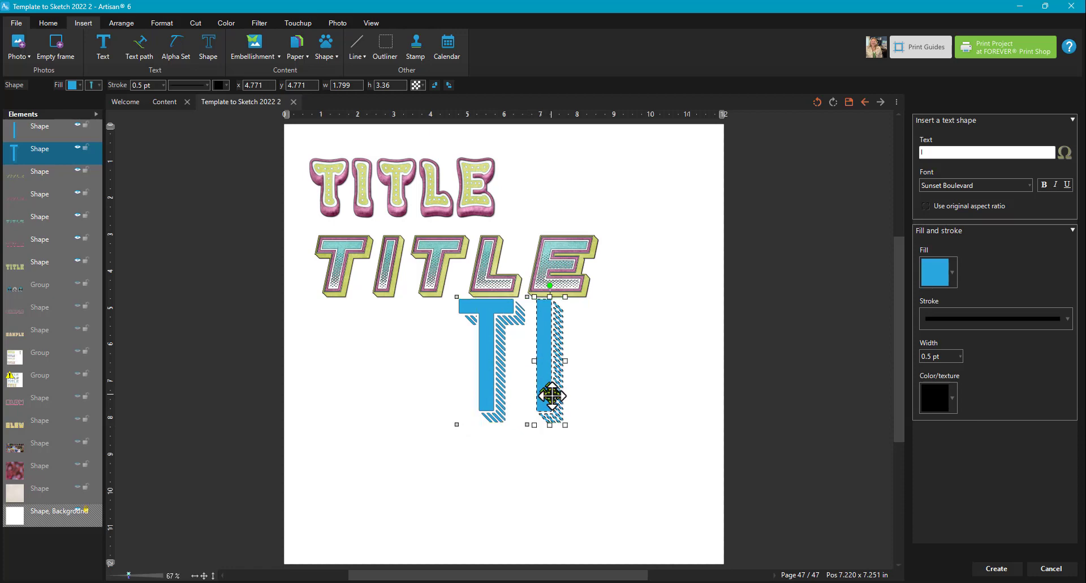
left_click(996, 568)
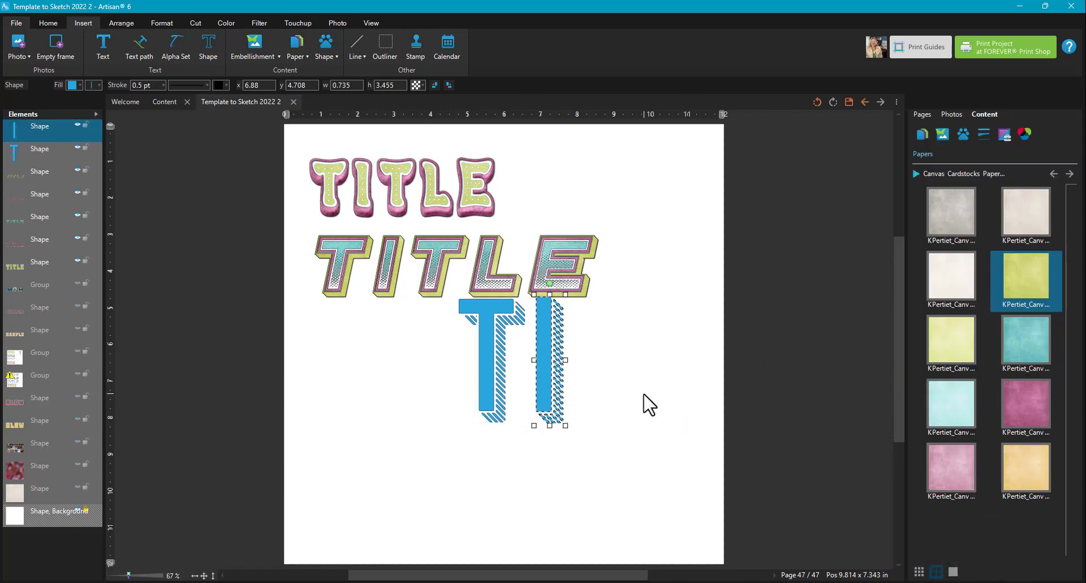
Move the T and I together into the empty area below the second title and deselect them
left_click(488, 372, "shift")
left_click_drag(488, 372, 384, 410)
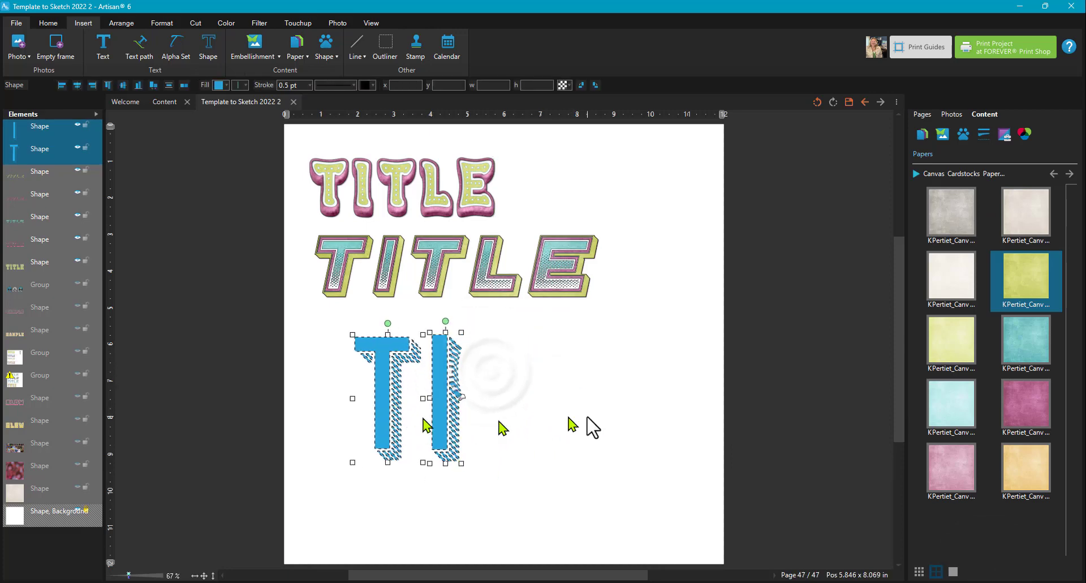
left_click(587, 418)
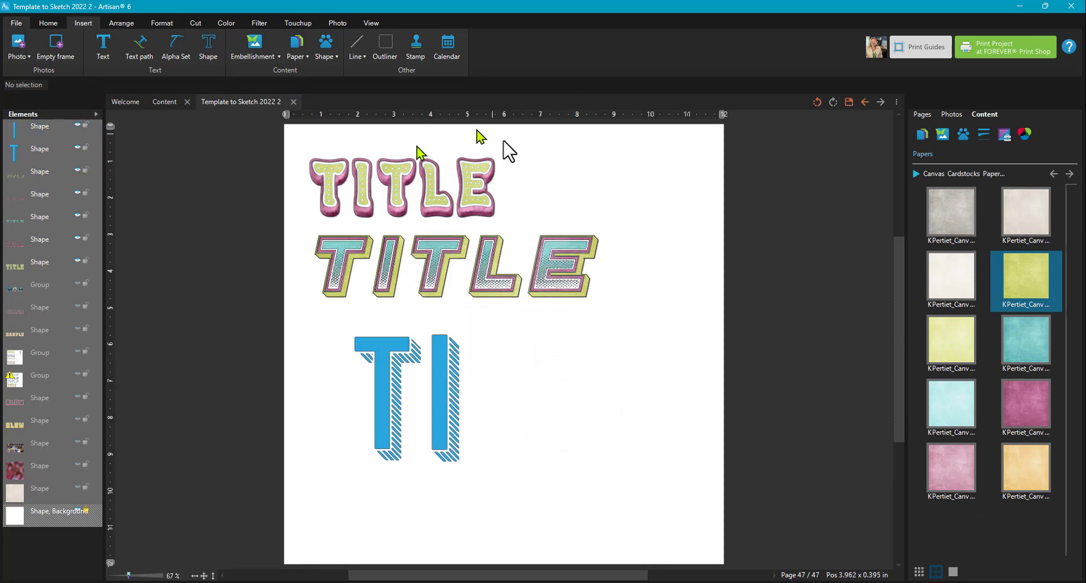